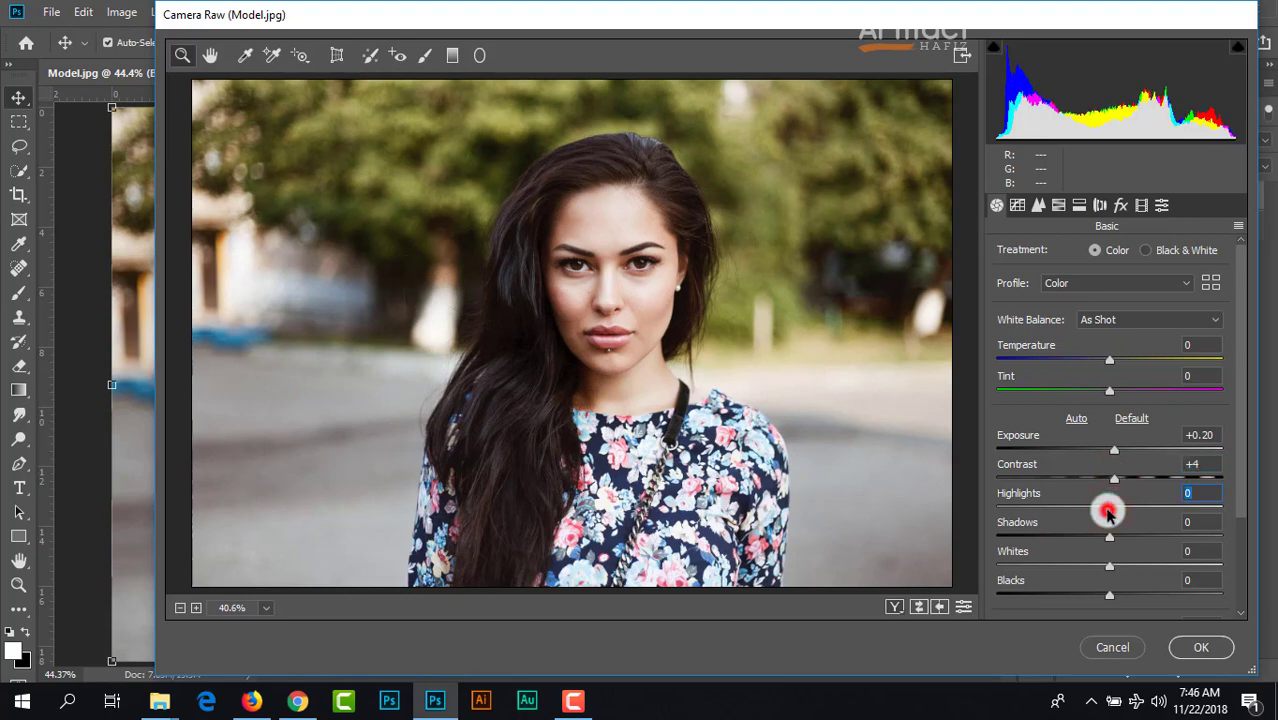
Step: In Camera Raw, set Highlights to -75, Clarity to +4, Vibrance to +5 and Saturation to +2
drag(1108, 513, 1024, 535)
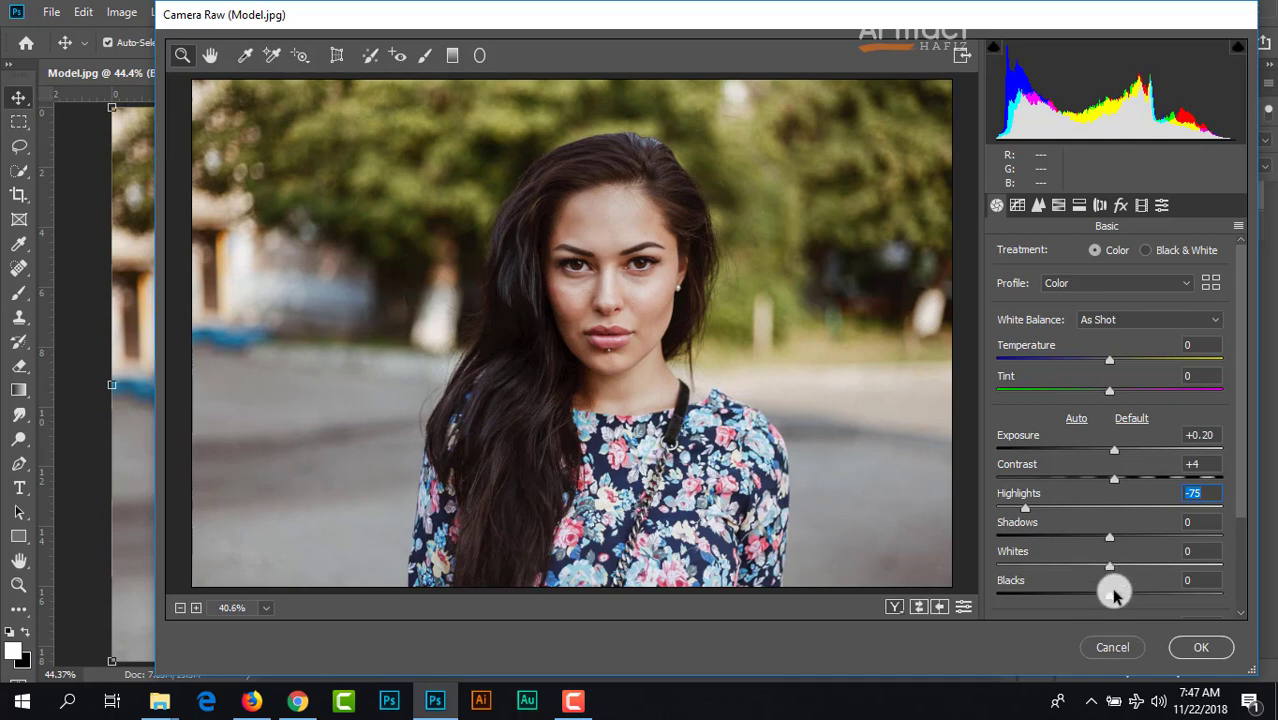
scroll(1130, 516, down, 3)
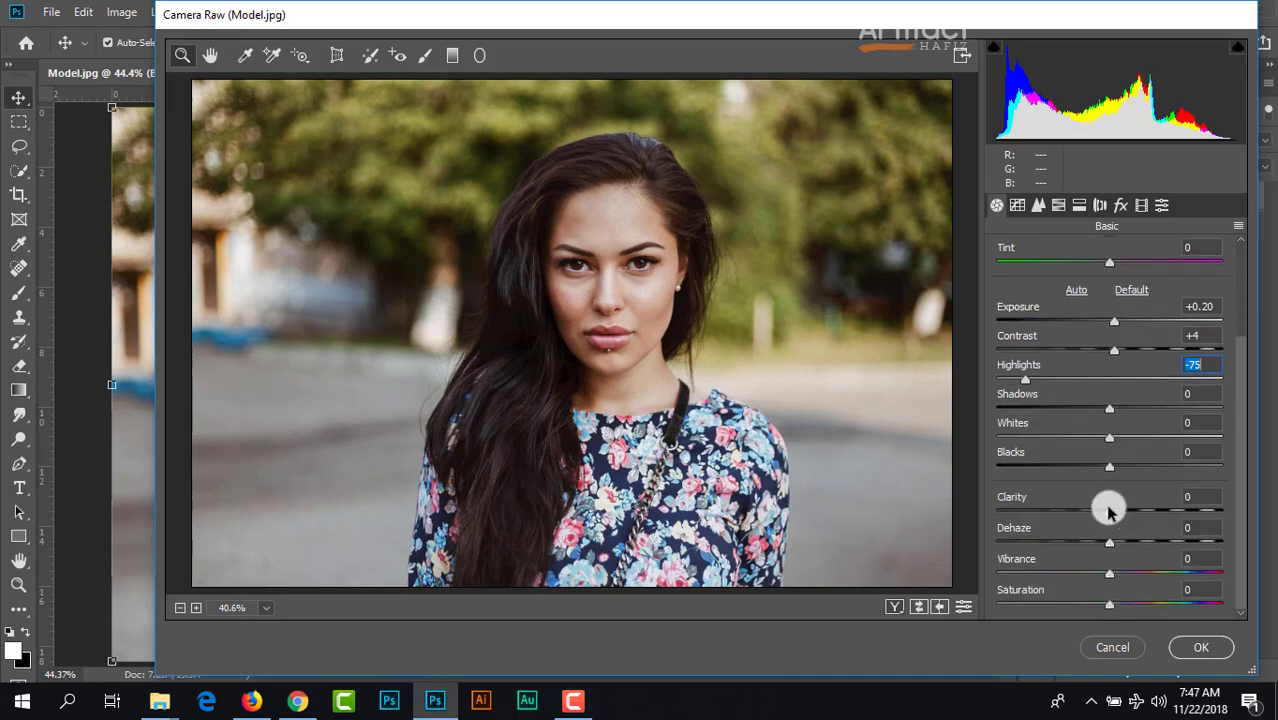
drag(1112, 516, 1116, 514)
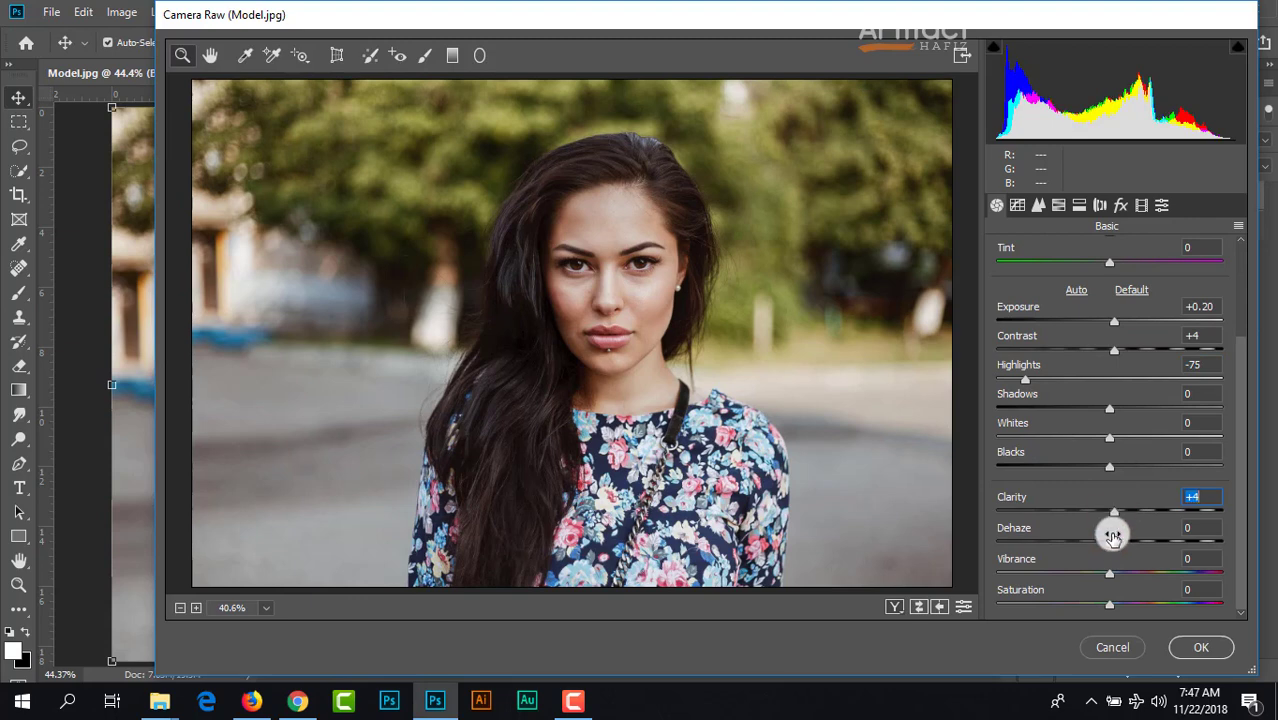
drag(1111, 578, 1119, 578)
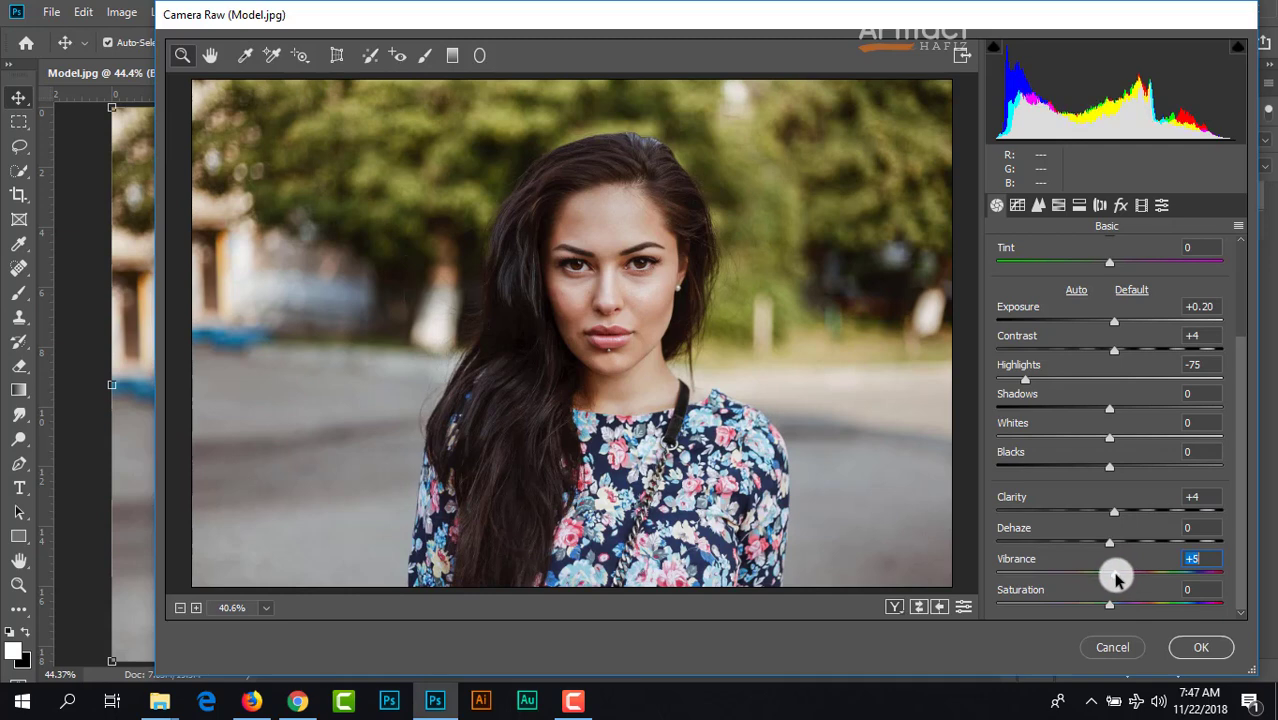
drag(1110, 608, 1111, 609)
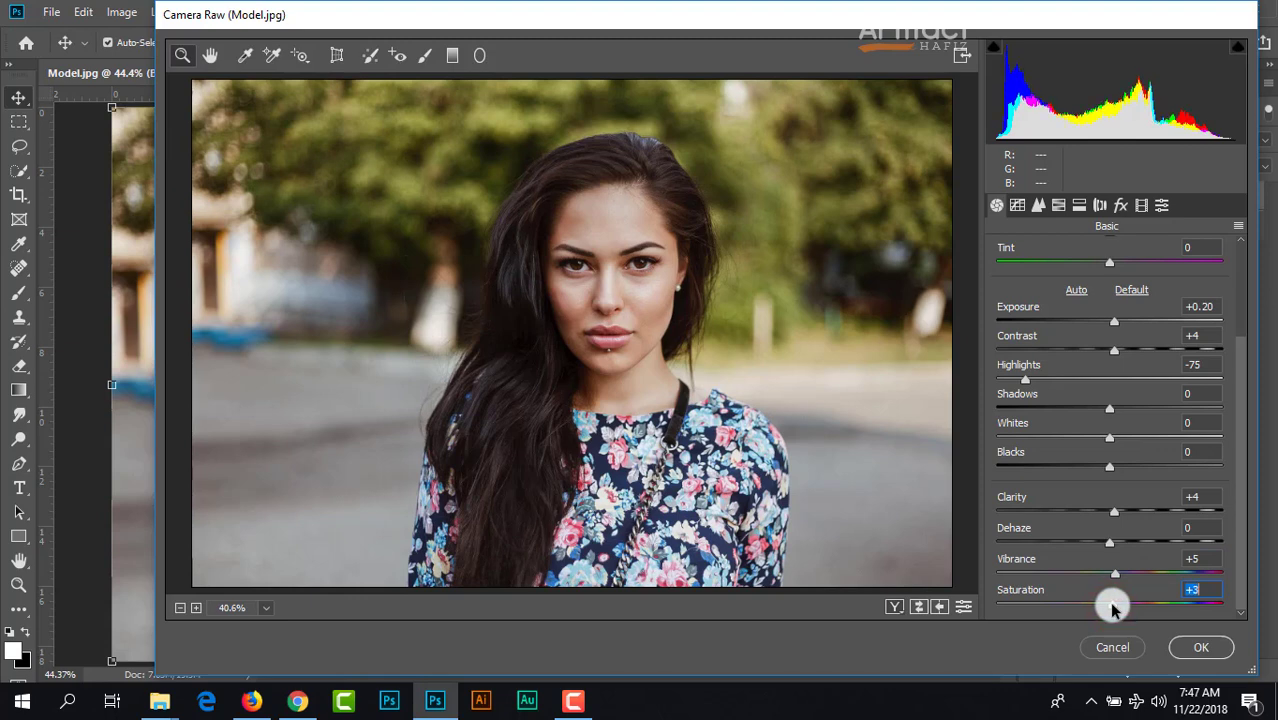
drag(1113, 609, 1111, 609)
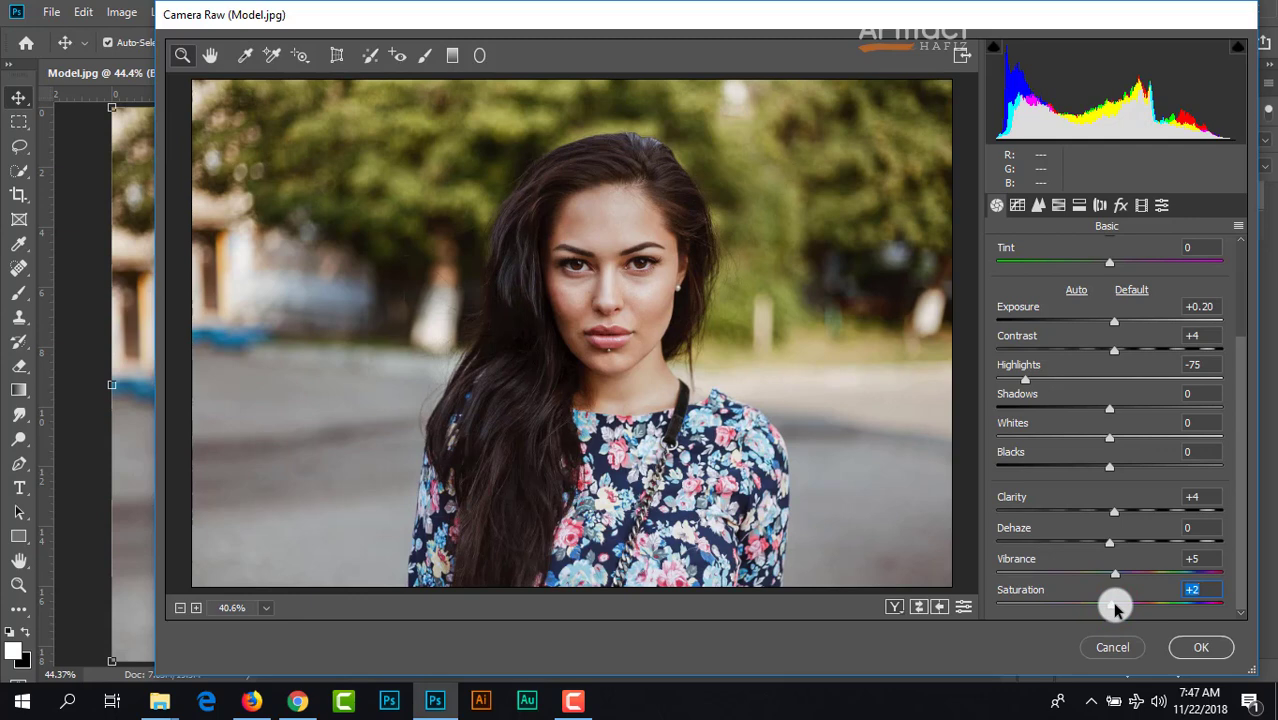
Step: Raise the Exposure to +0.50 and apply the Camera Raw adjustments to the layer
scroll(1101, 440, up, 1)
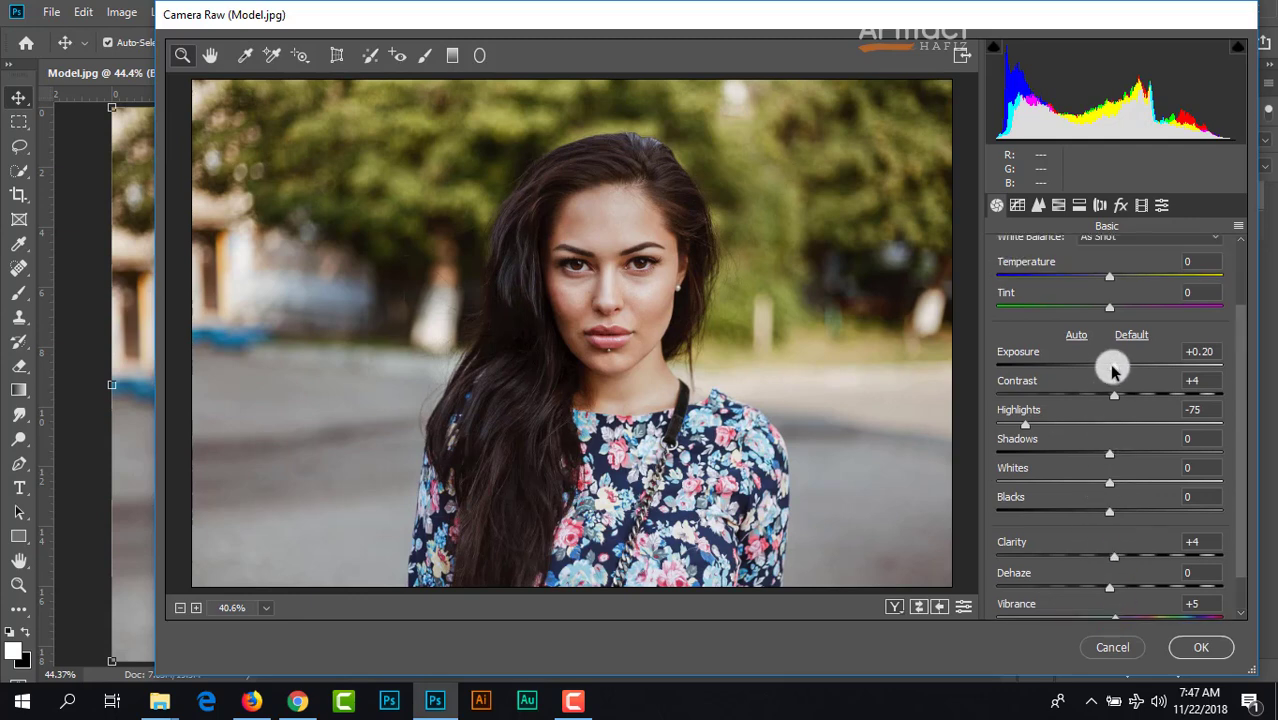
drag(1115, 370, 1120, 370)
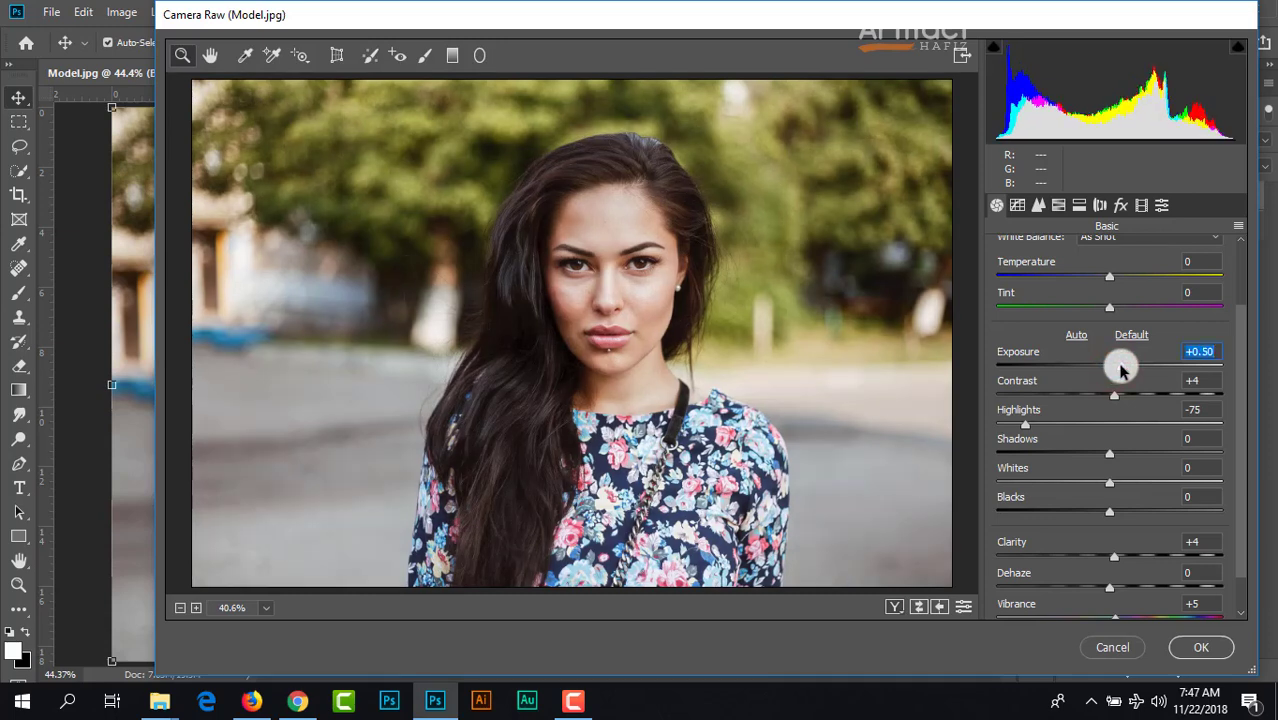
click(1190, 647)
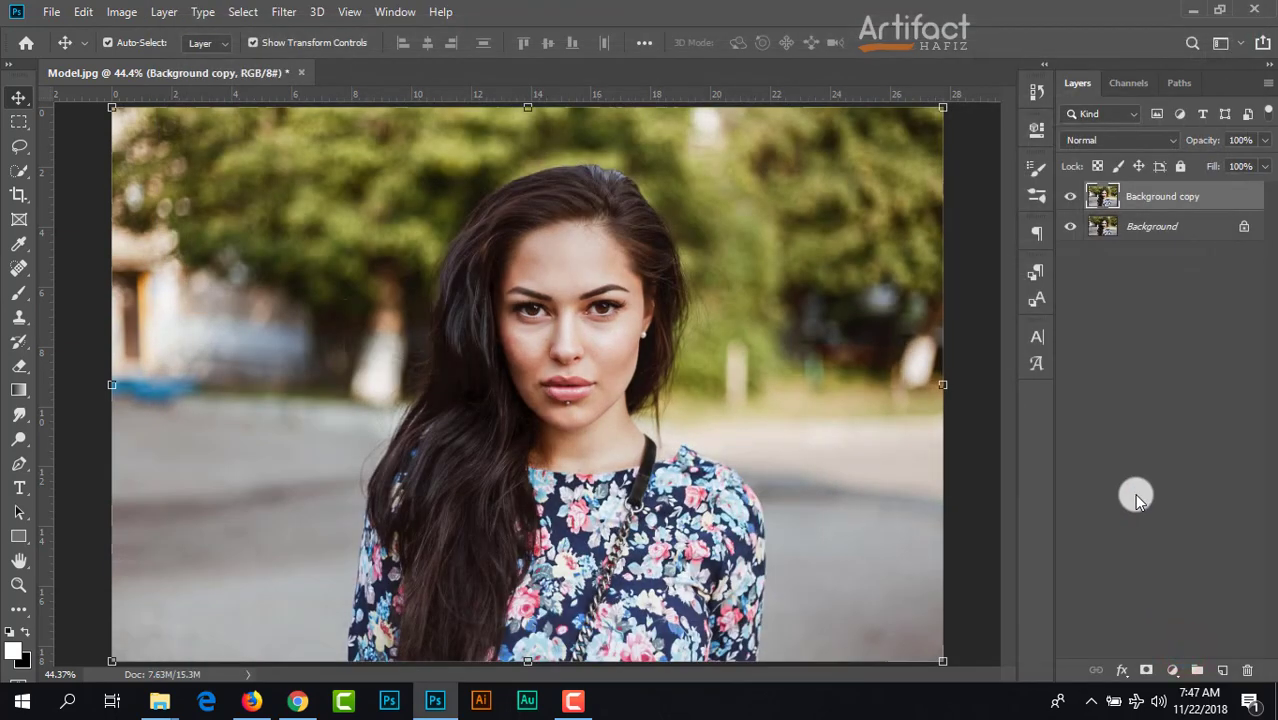
Step: Compare the photo with and without the adjusted Background copy layer, and duplicate that layer
click(1074, 196)
click(1072, 196)
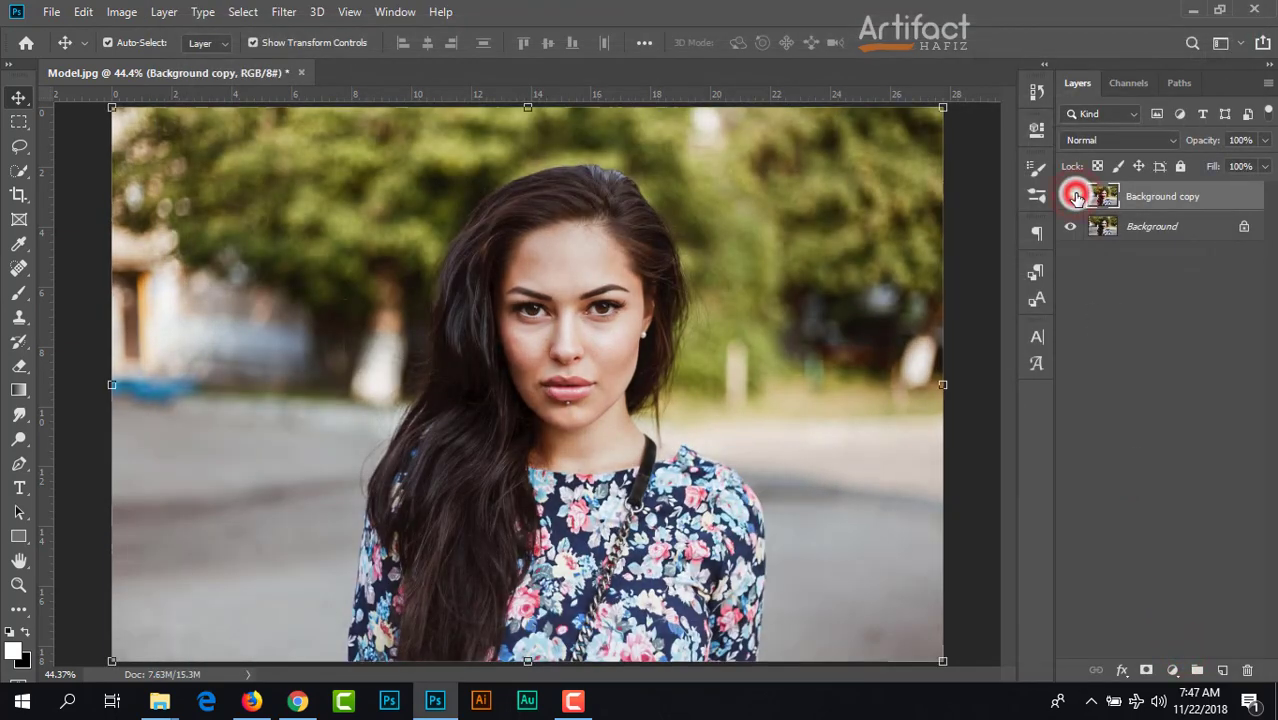
click(1172, 203)
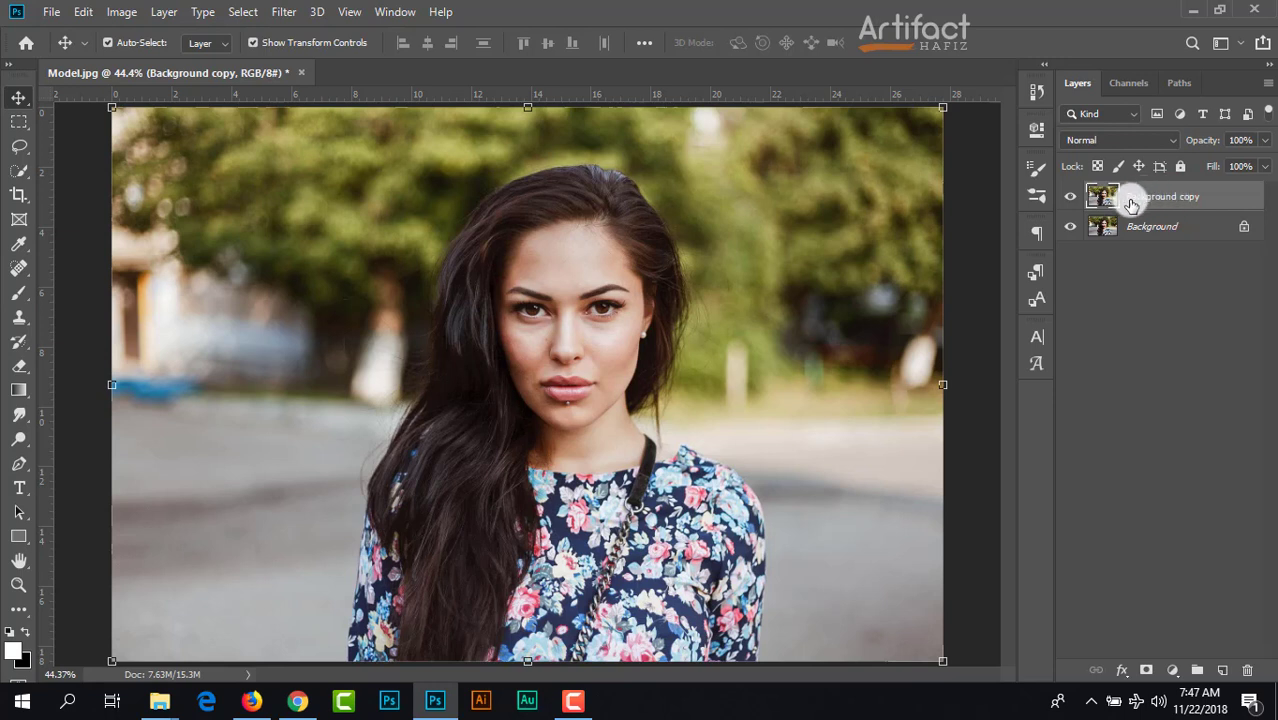
drag(1127, 200, 1224, 672)
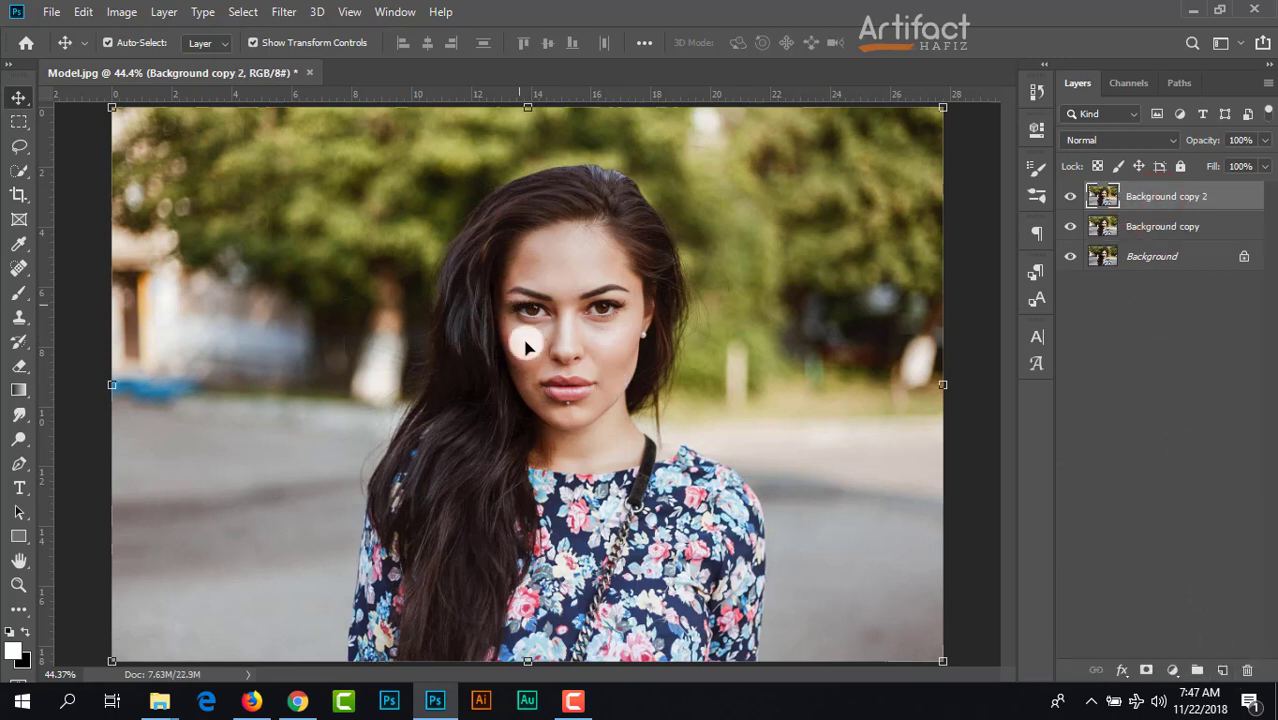
Step: Select the woman automatically with Select Subject and subtract the background gap between her hair, neck and shoulder from the selection
click(18, 170)
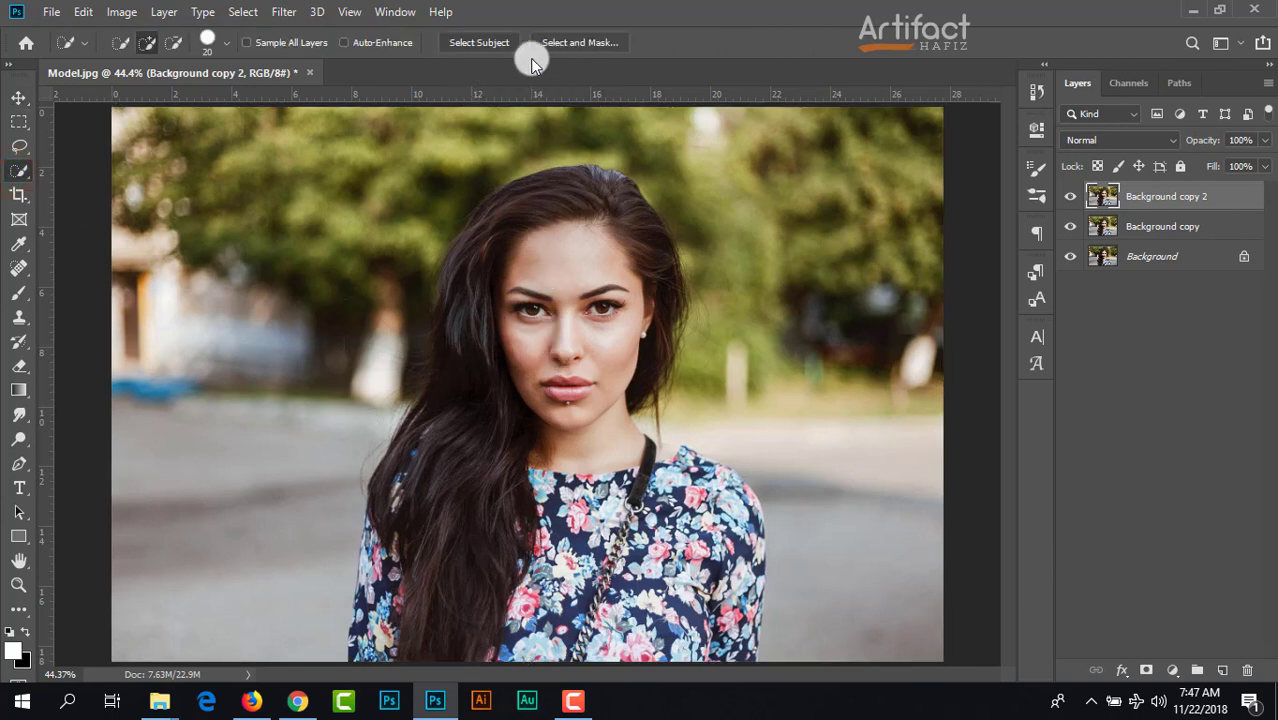
click(476, 44)
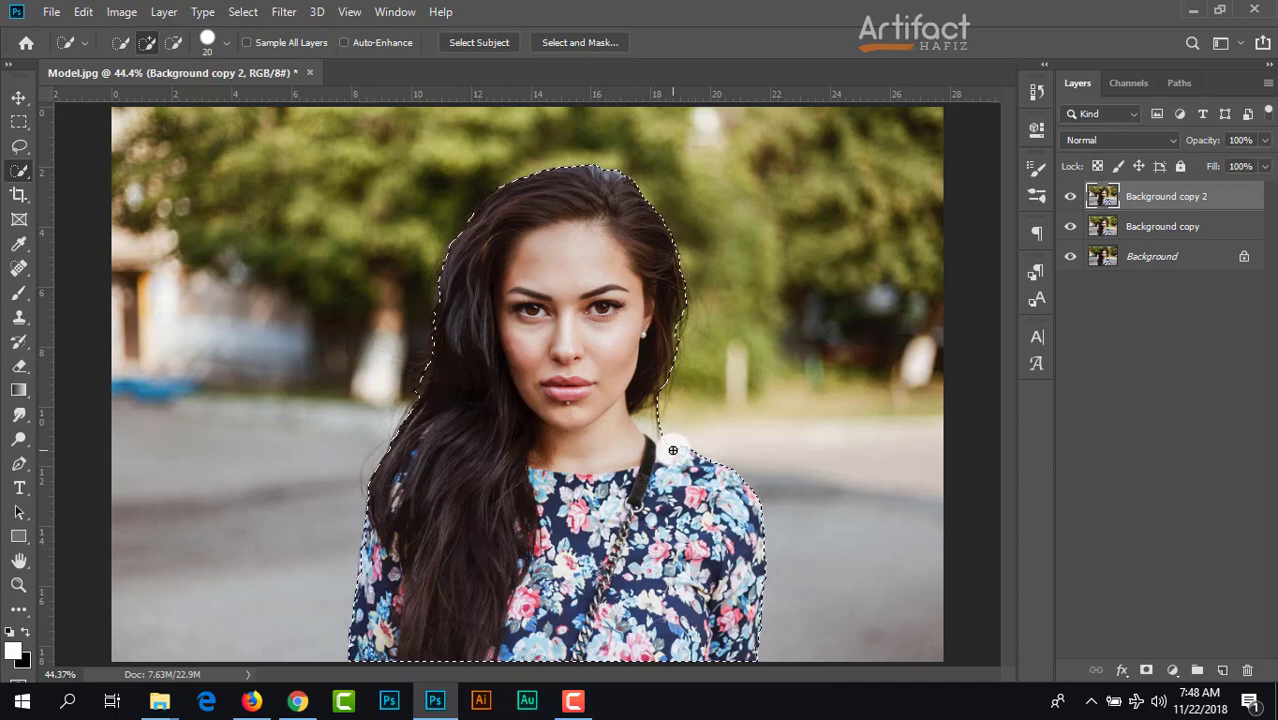
scroll(673, 450, up, 2)
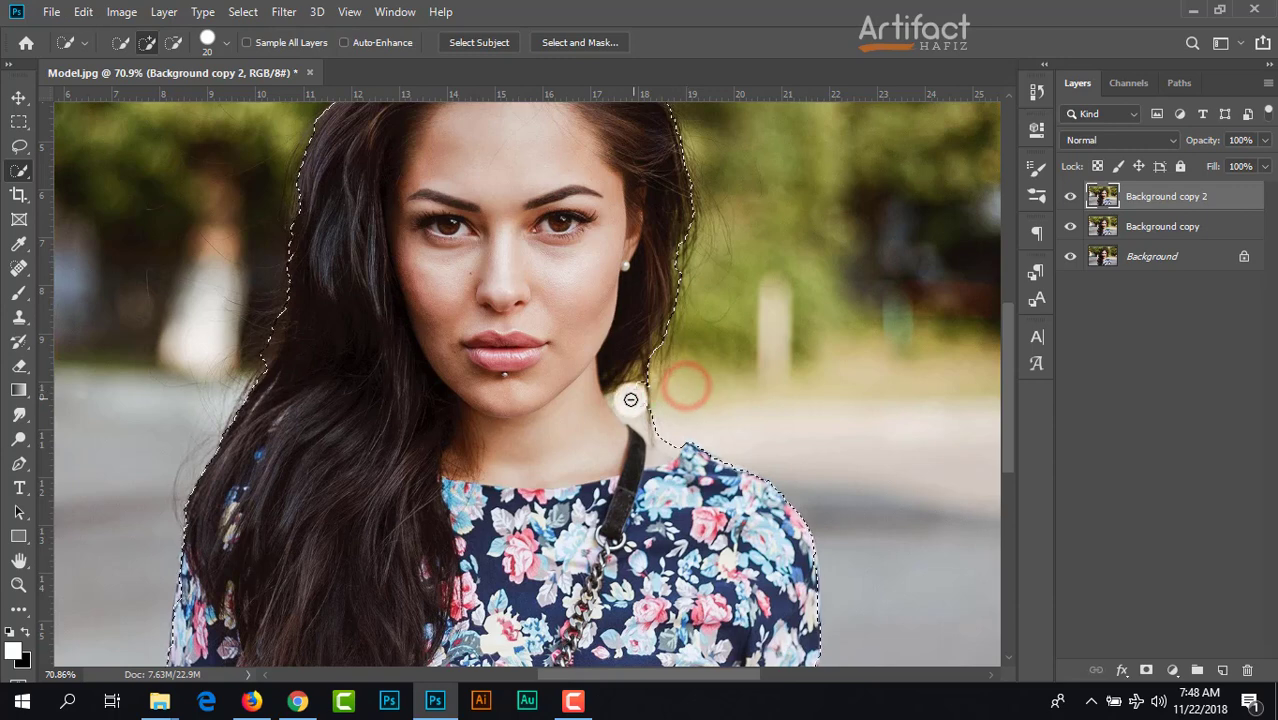
mouse_move(617, 407)
mouse_down()
mouse_move(660, 424)
mouse_move(658, 459)
mouse_up()
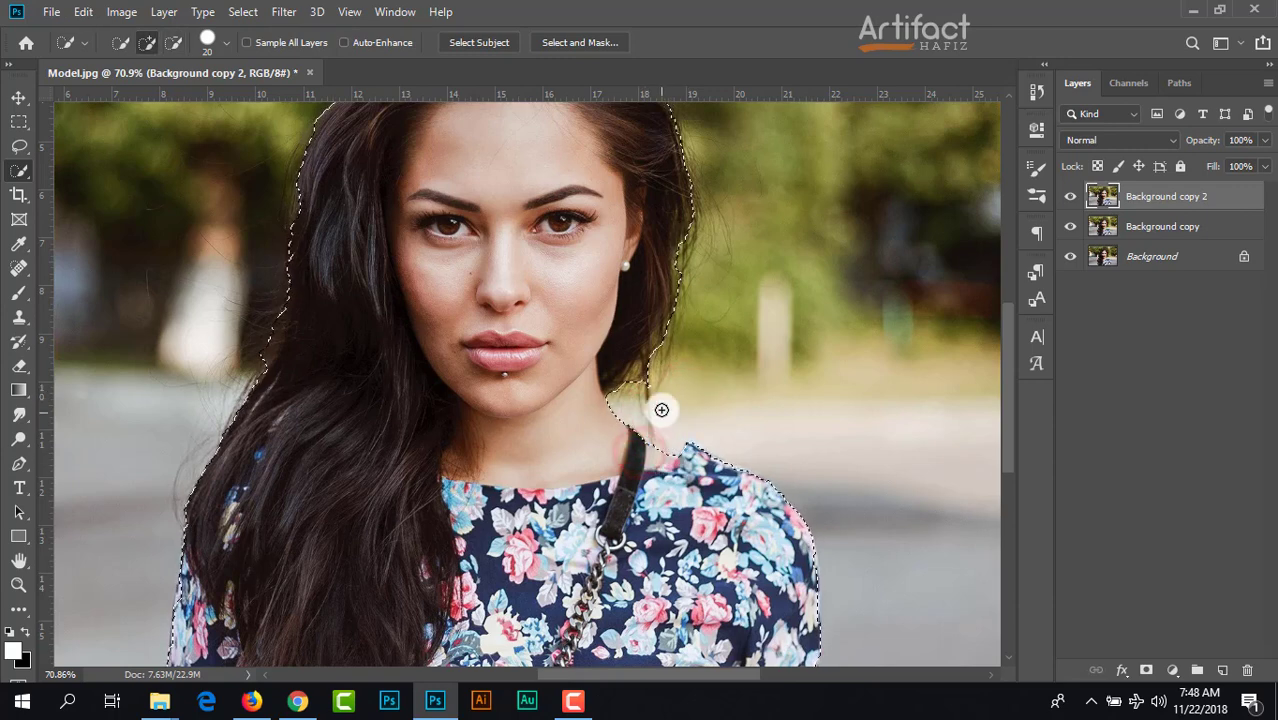
scroll(651, 389, down, 2)
scroll(651, 389, down, 1)
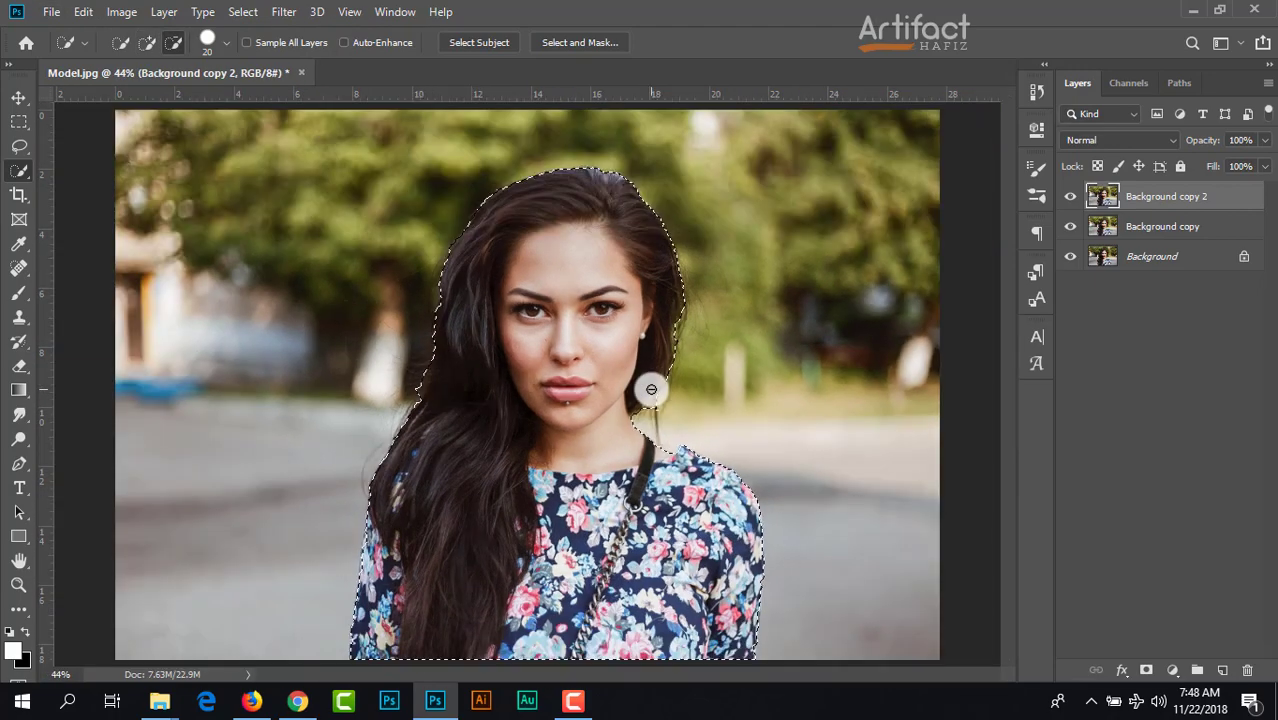
Step: In Select and Mask, refine the hair edges with a size 45 Refine Edge Brush and apply a Shift Edge of -3%
click(572, 43)
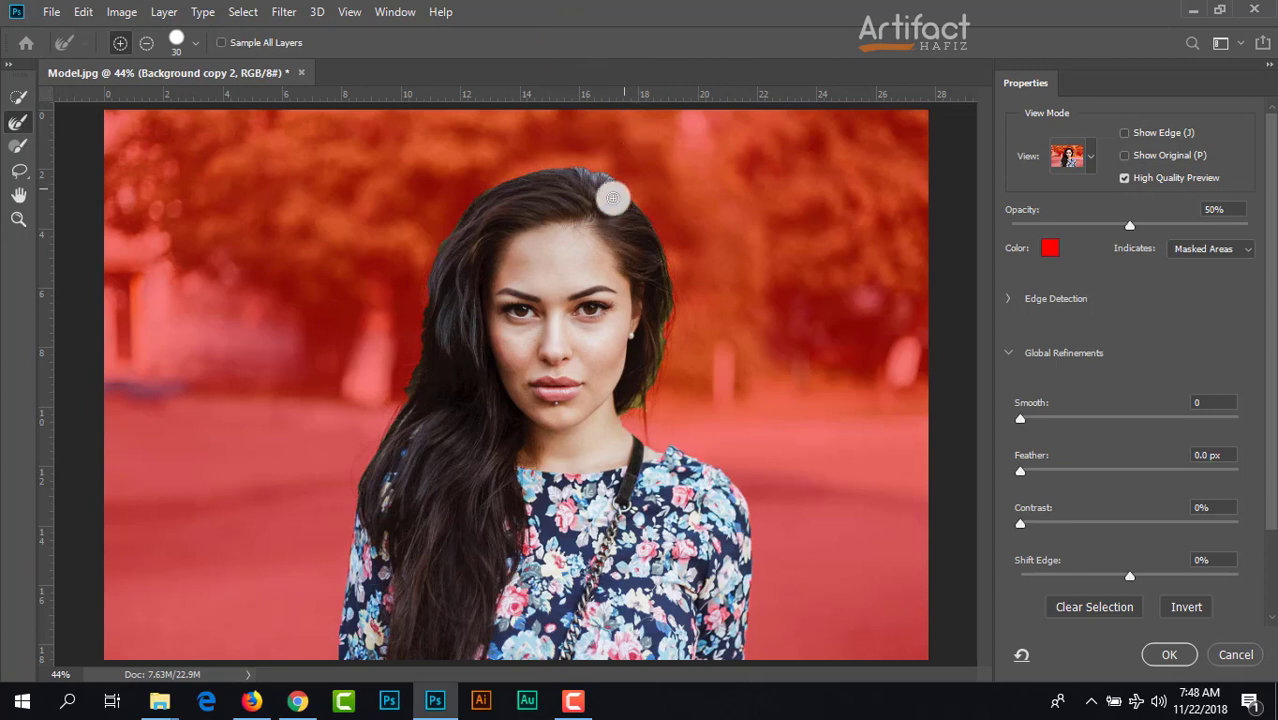
click(14, 124)
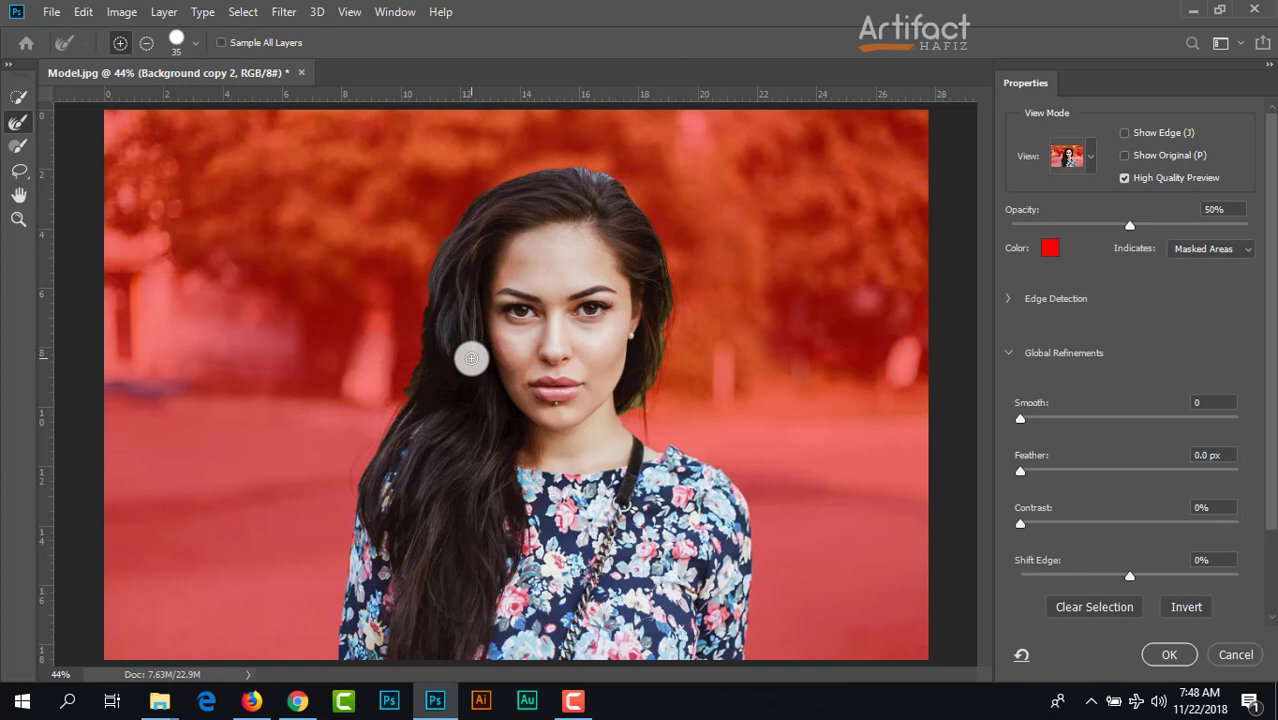
key(bracketright)
key(bracketright)
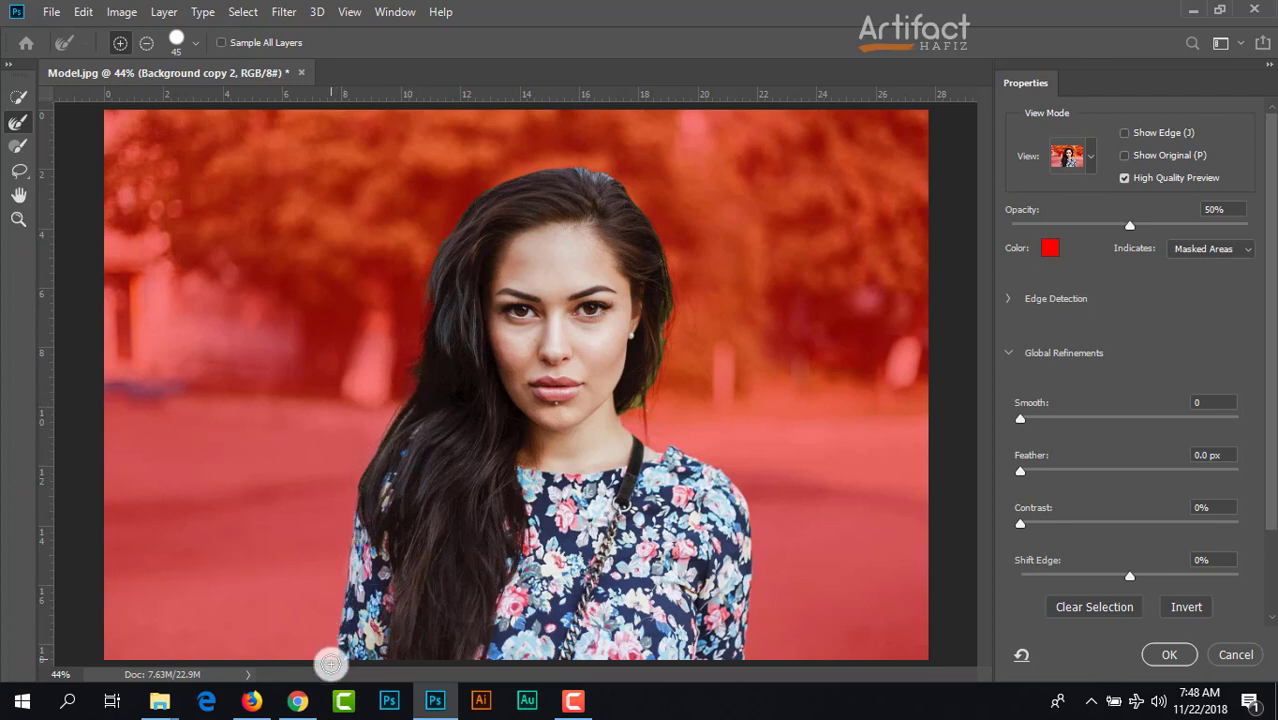
mouse_move(657, 248)
mouse_down()
mouse_move(658, 357)
mouse_move(627, 421)
mouse_move(642, 411)
mouse_move(658, 440)
mouse_move(703, 421)
mouse_move(685, 393)
mouse_move(667, 253)
mouse_move(644, 400)
mouse_up()
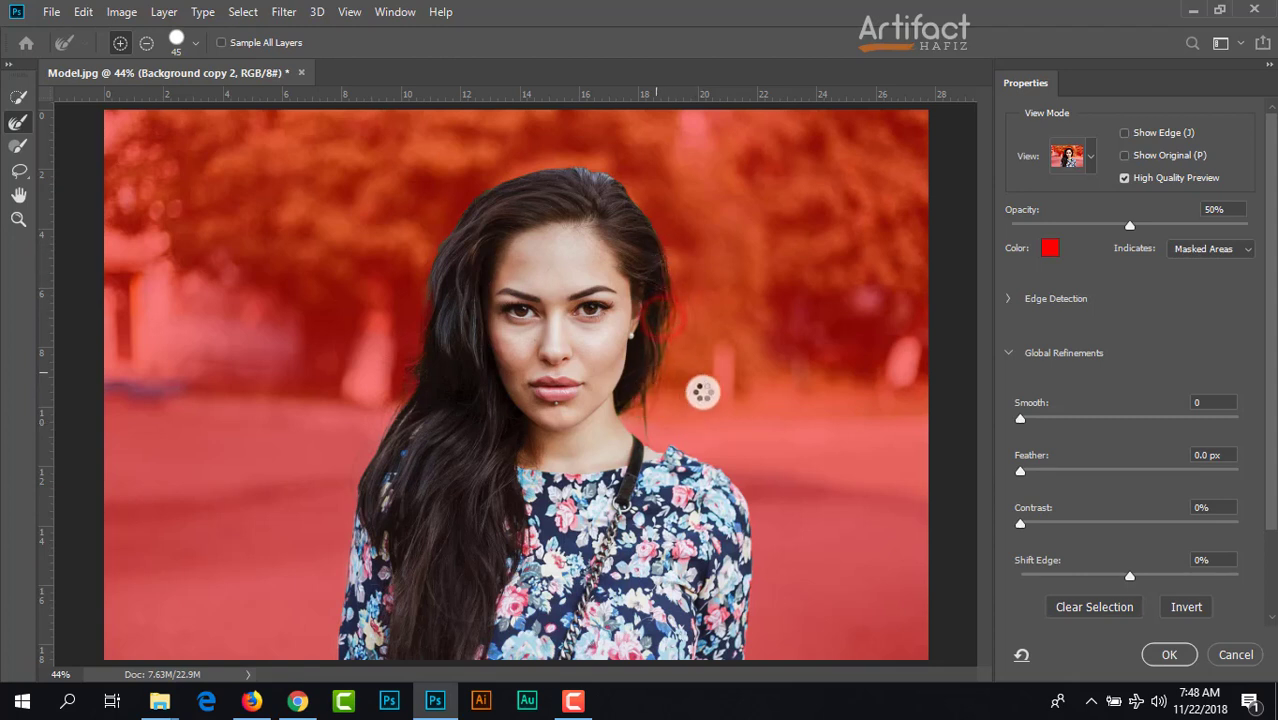
mouse_move(429, 321)
mouse_down()
mouse_move(456, 212)
mouse_move(502, 178)
mouse_move(605, 169)
mouse_move(662, 246)
mouse_up()
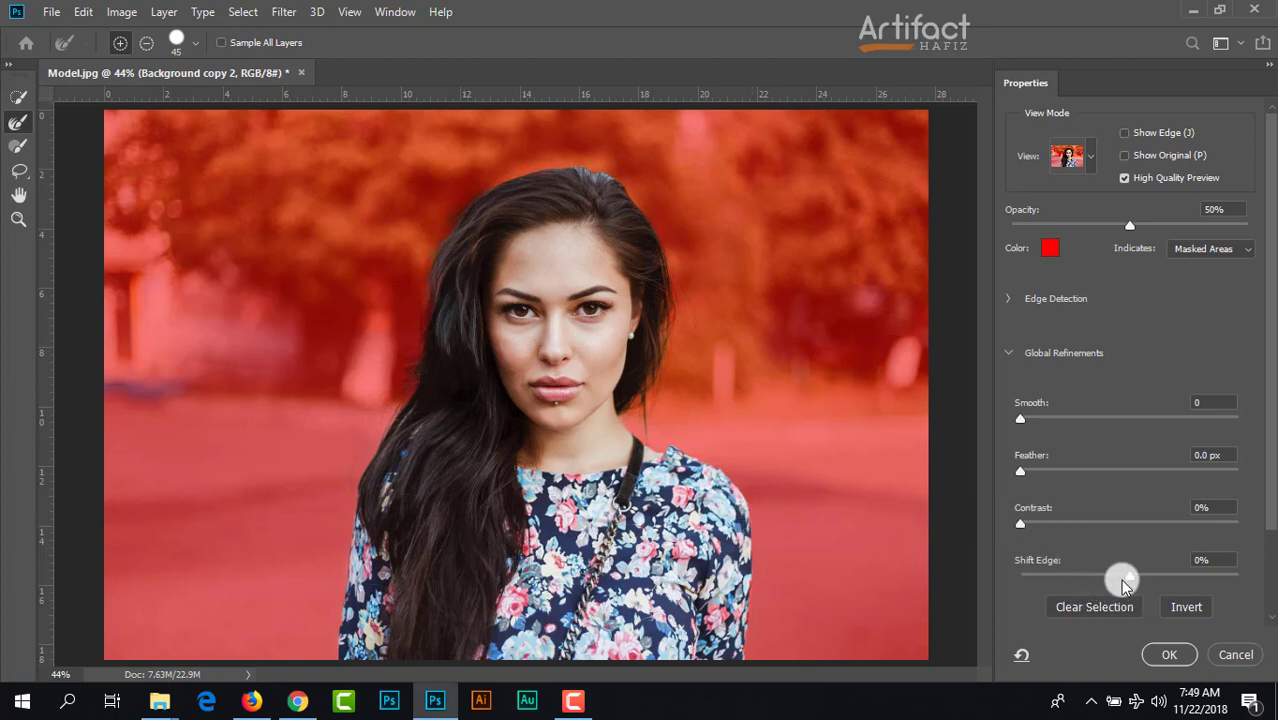
mouse_move(1128, 581)
mouse_down()
mouse_move(1089, 590)
mouse_move(1130, 590)
mouse_up()
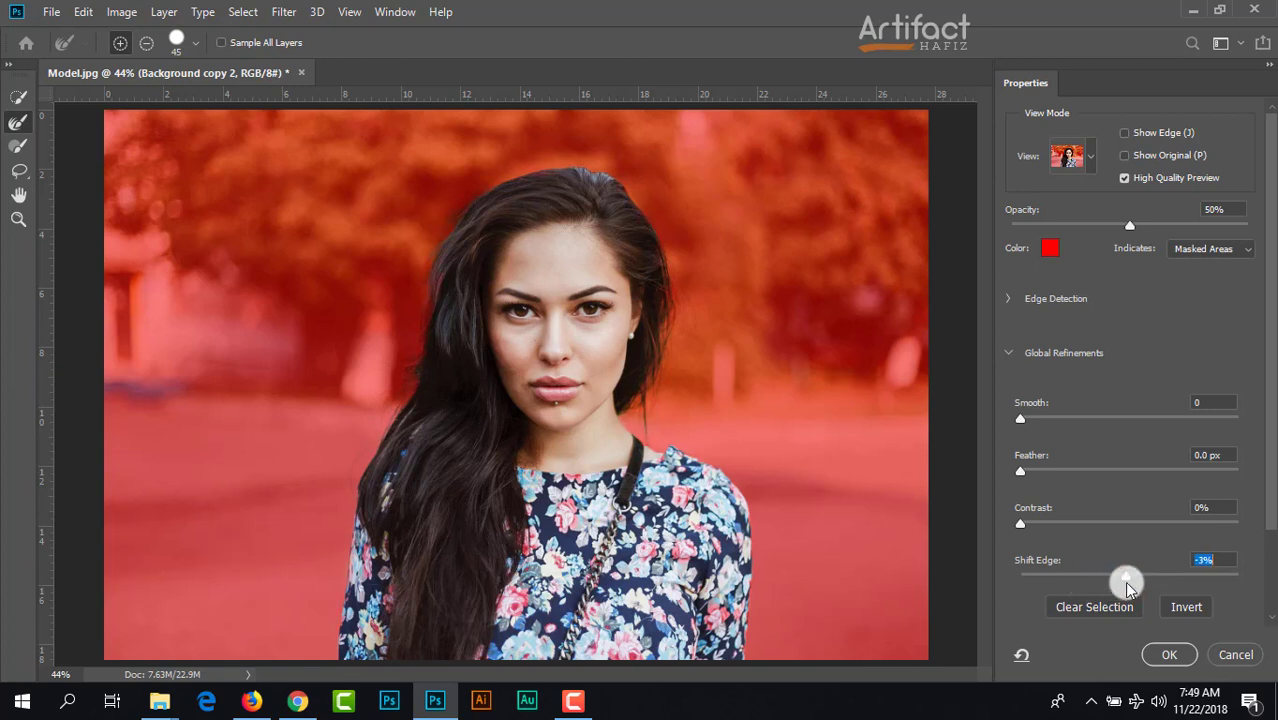
click(1158, 651)
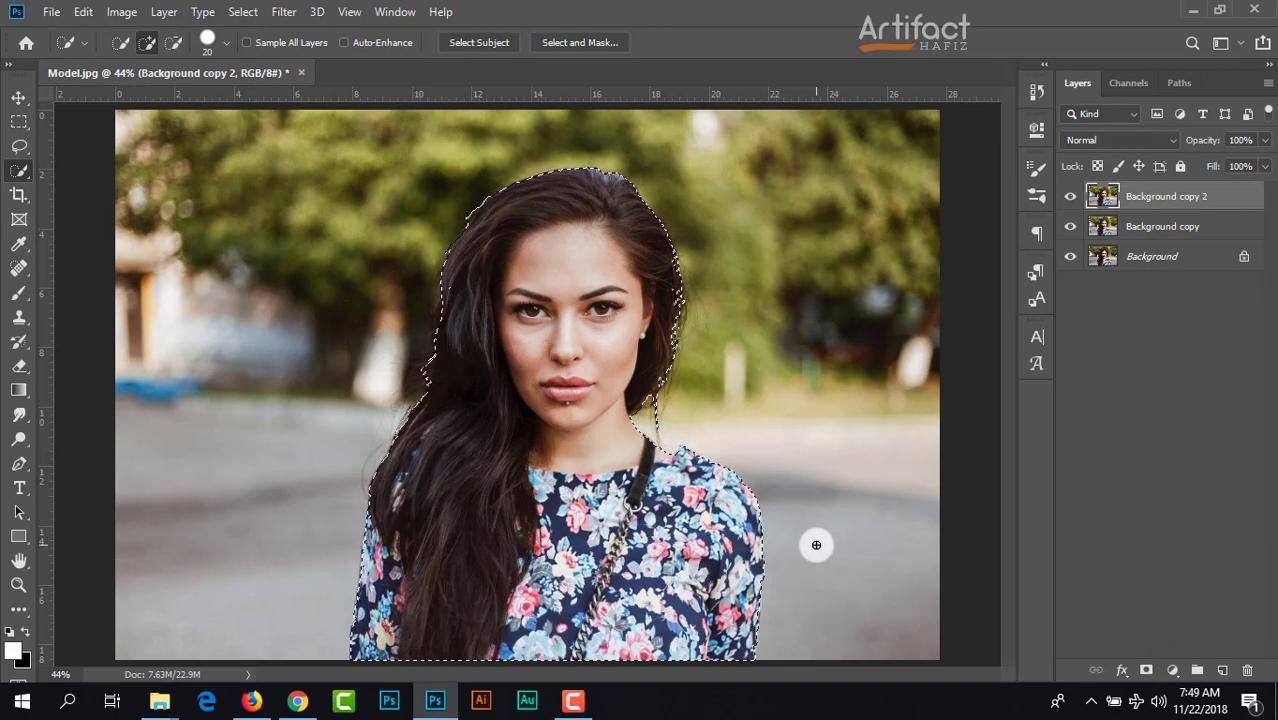
Step: Add a layer mask to Background copy 2 from the selection and hide that layer
click(1146, 670)
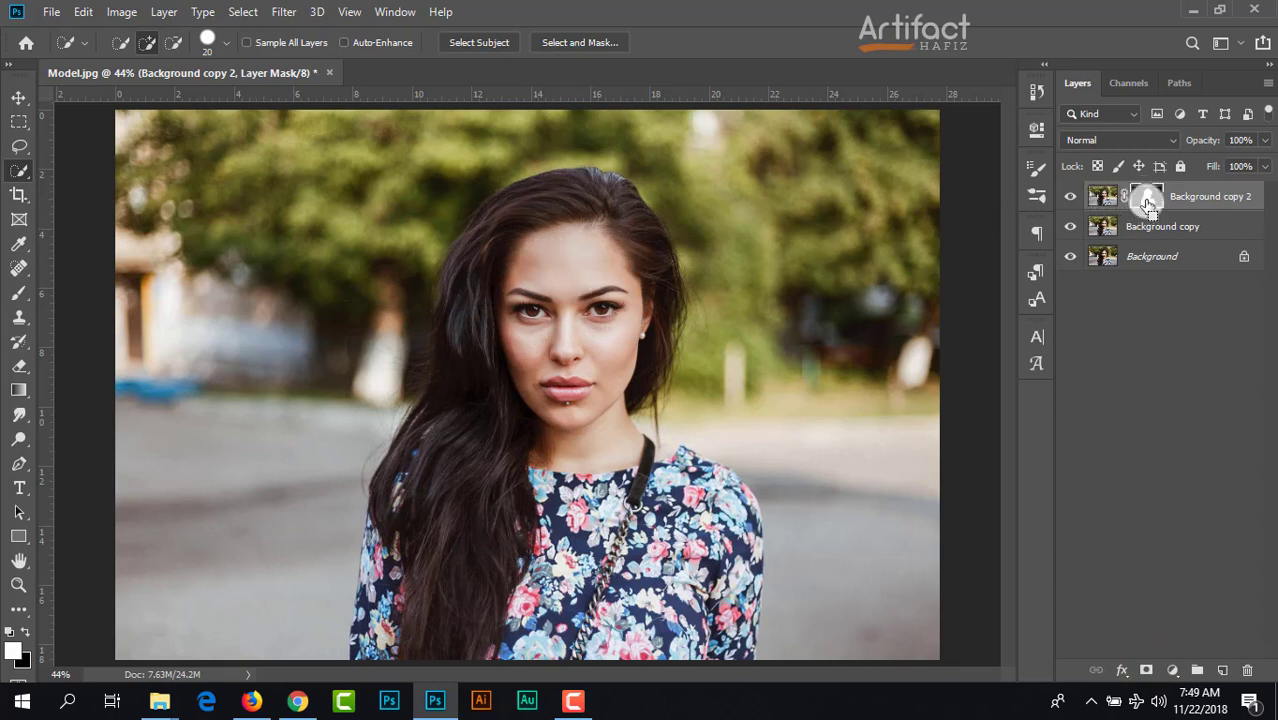
click(1069, 196)
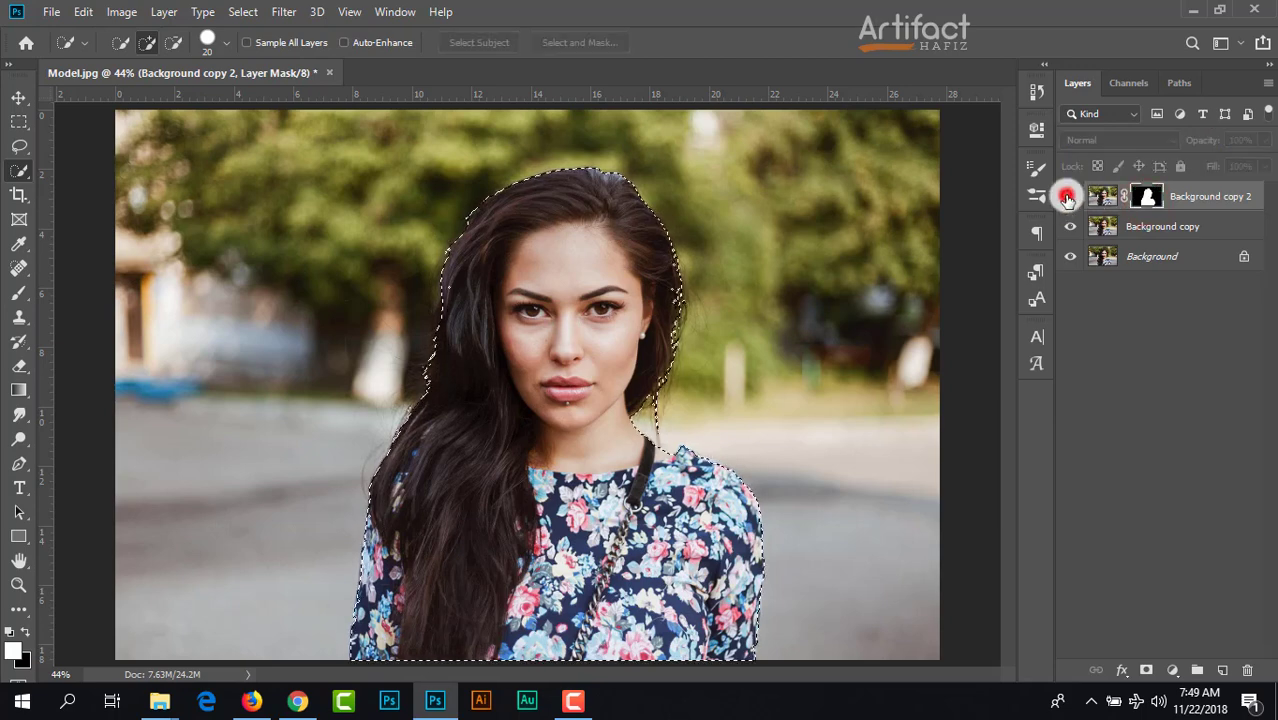
Step: Make Background copy the active layer and expand the selection around the woman outward
click(1192, 229)
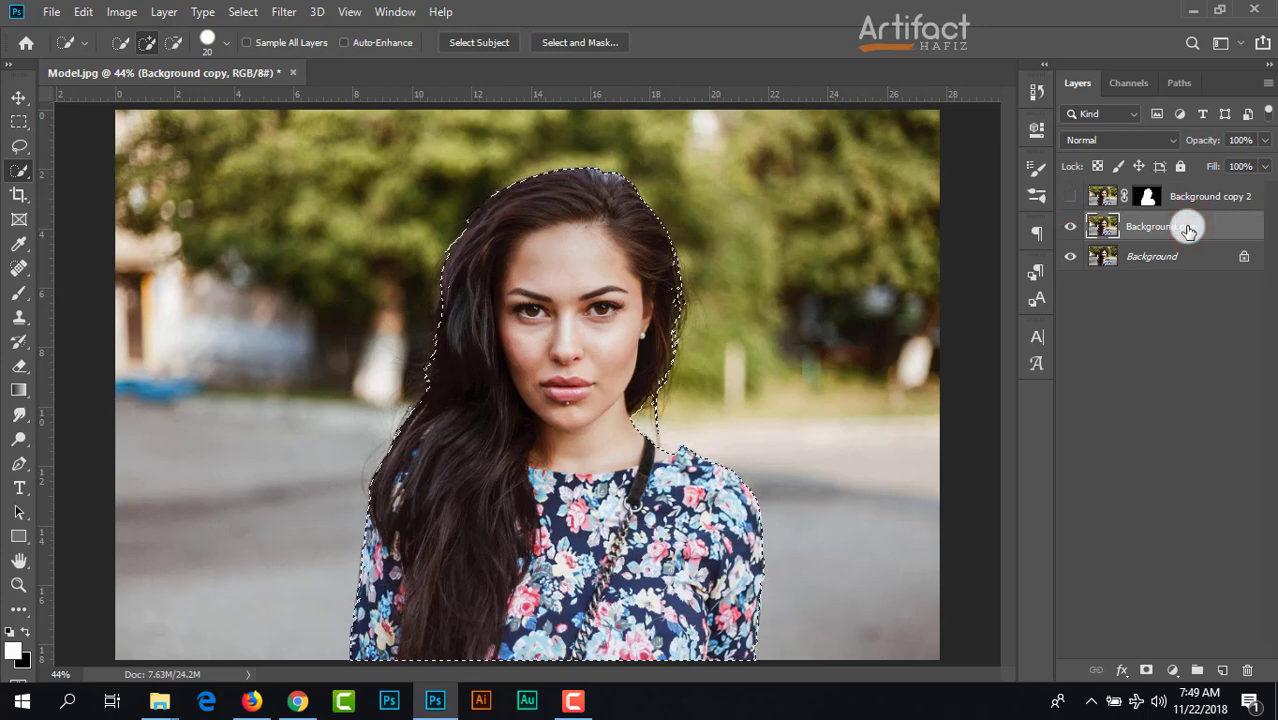
click(243, 12)
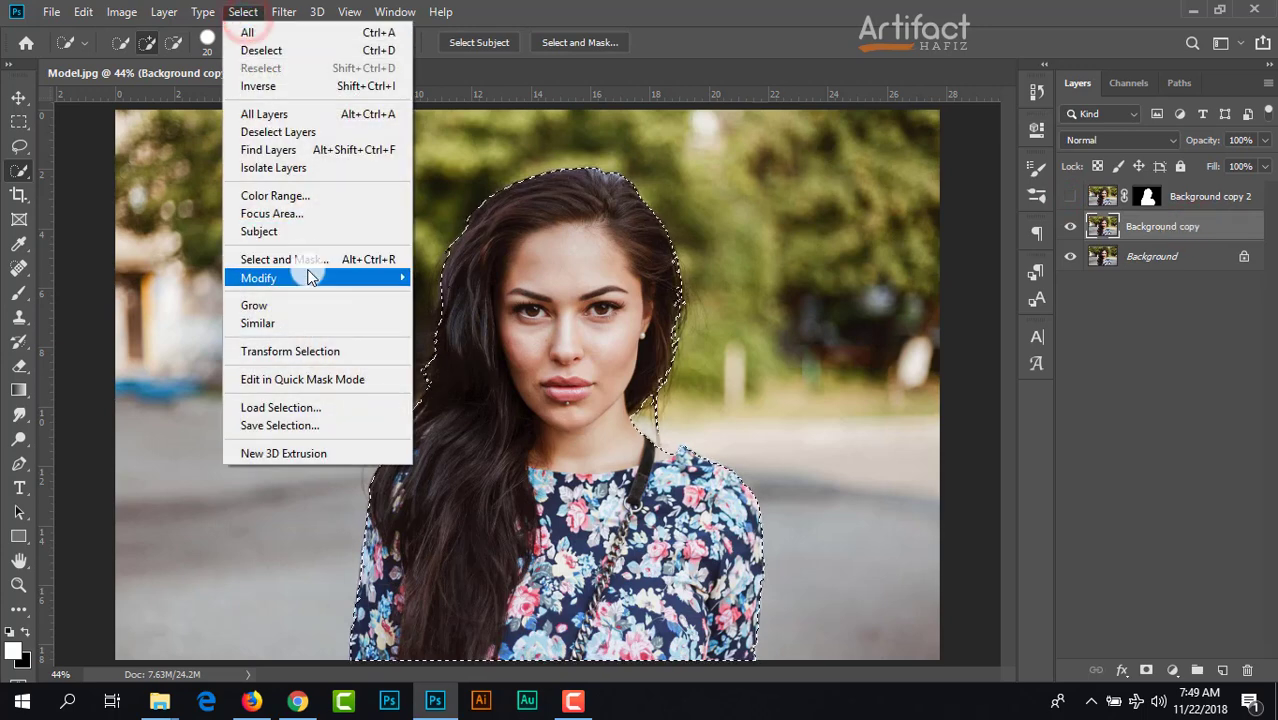
mouse_move(372, 278)
click(475, 313)
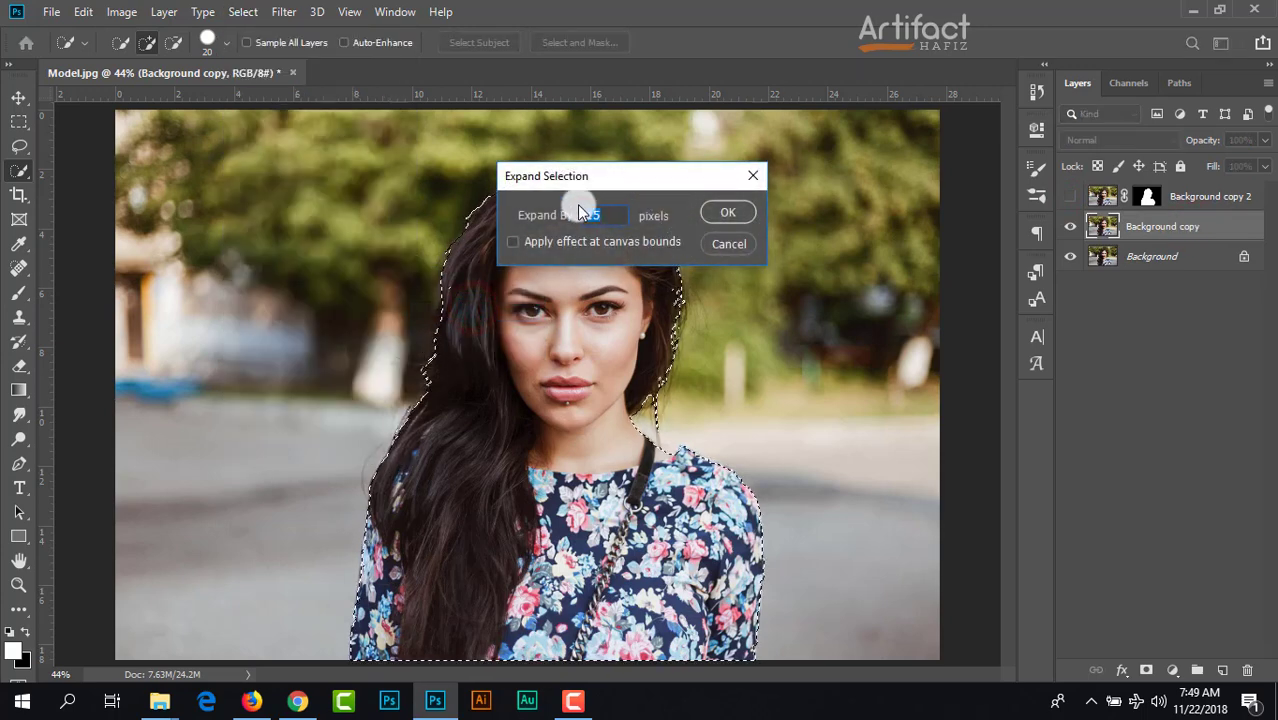
click(724, 210)
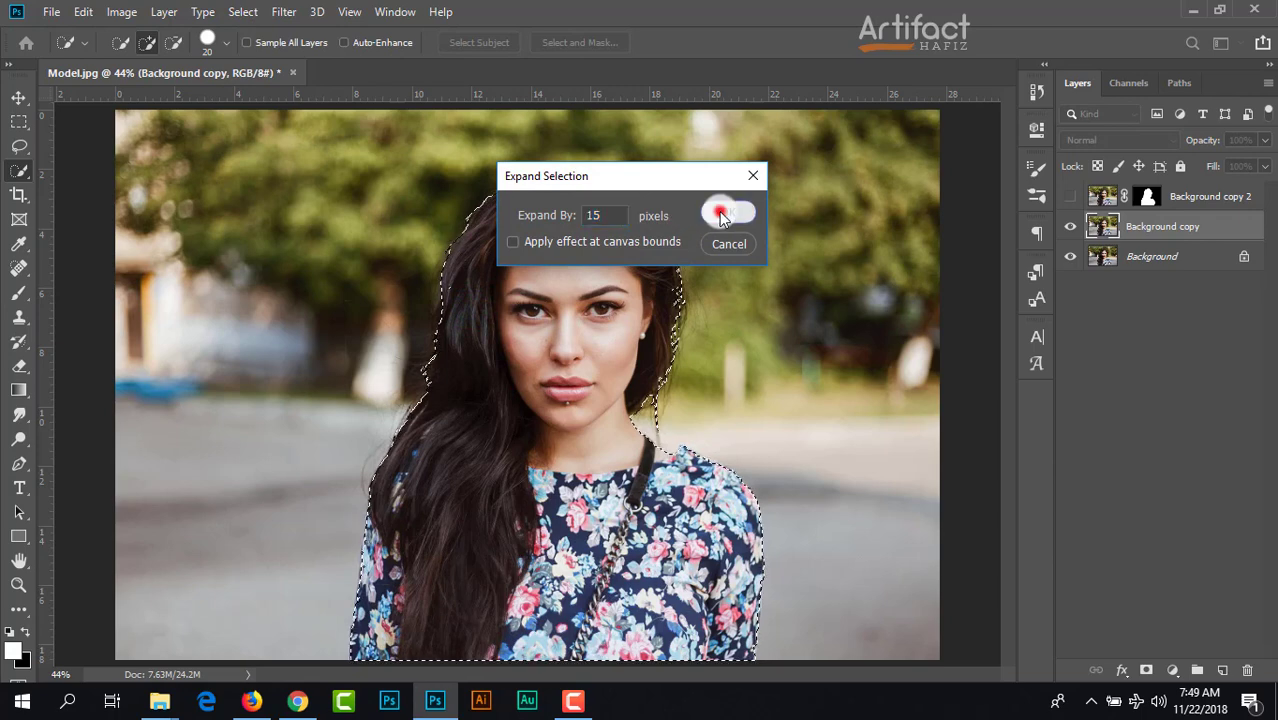
Step: Fill the selected woman on Background copy with Content-Aware contents at 100% opacity and deselect
click(85, 11)
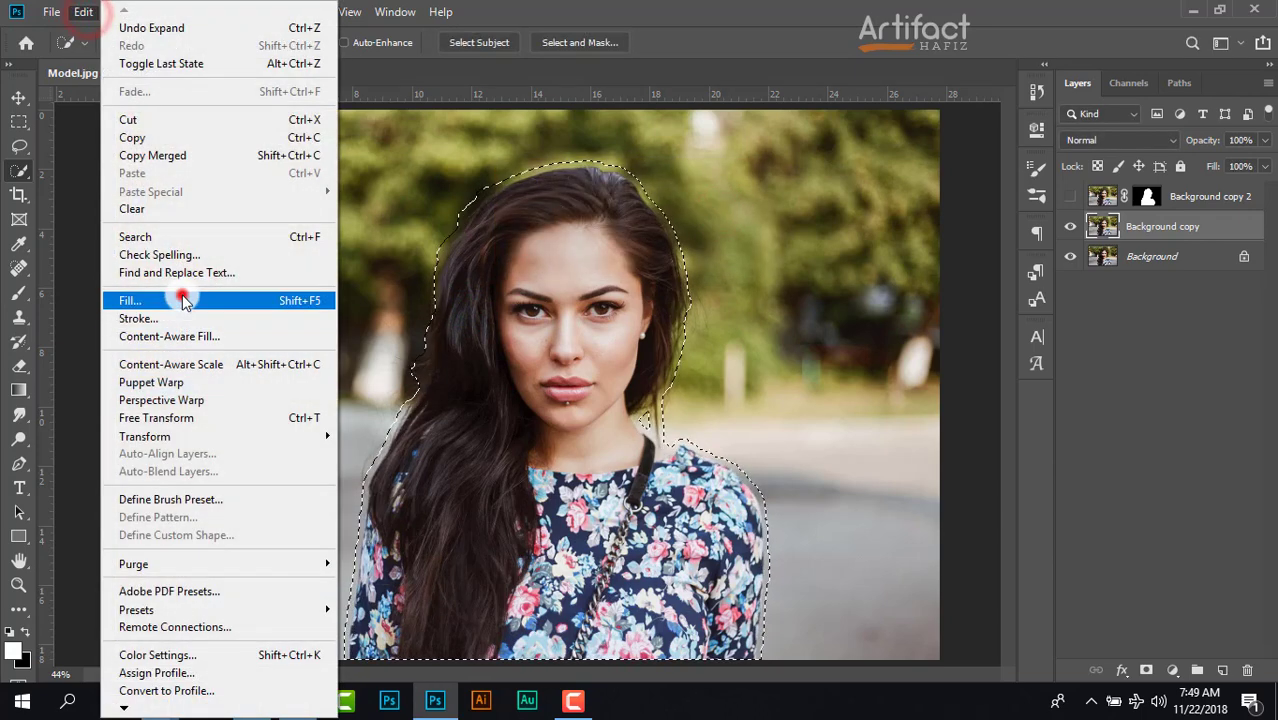
click(178, 294)
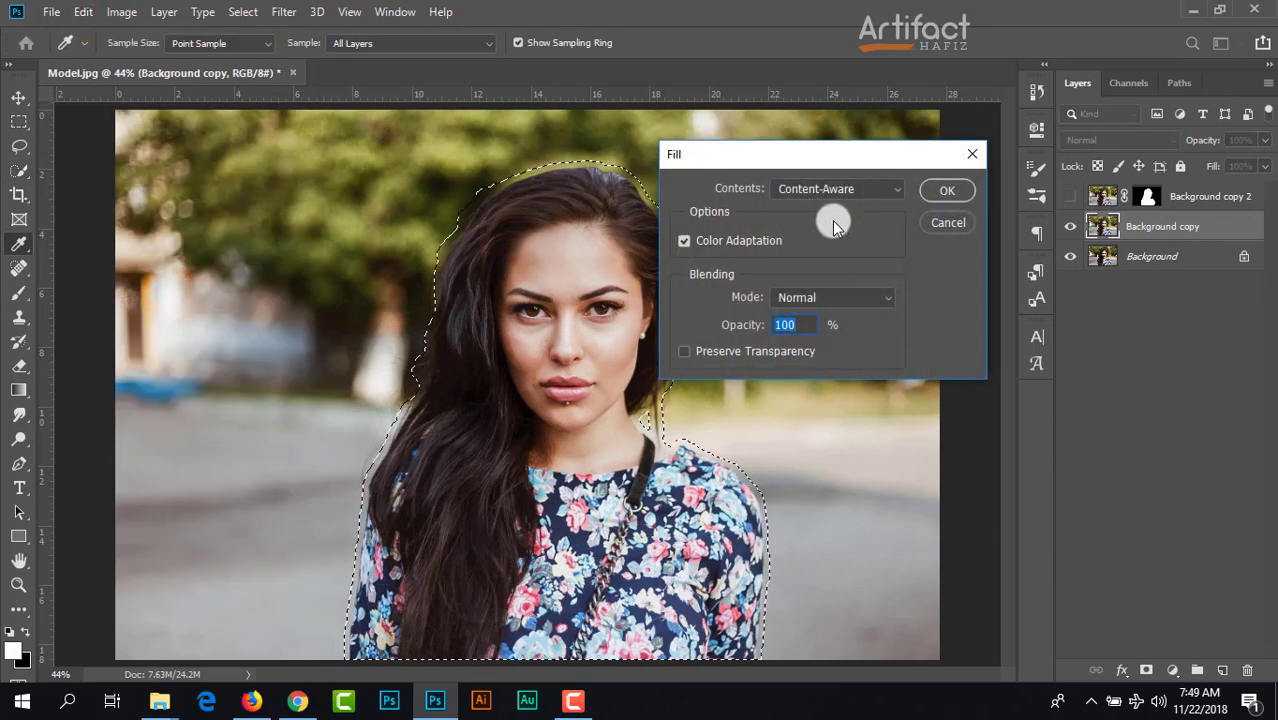
click(927, 192)
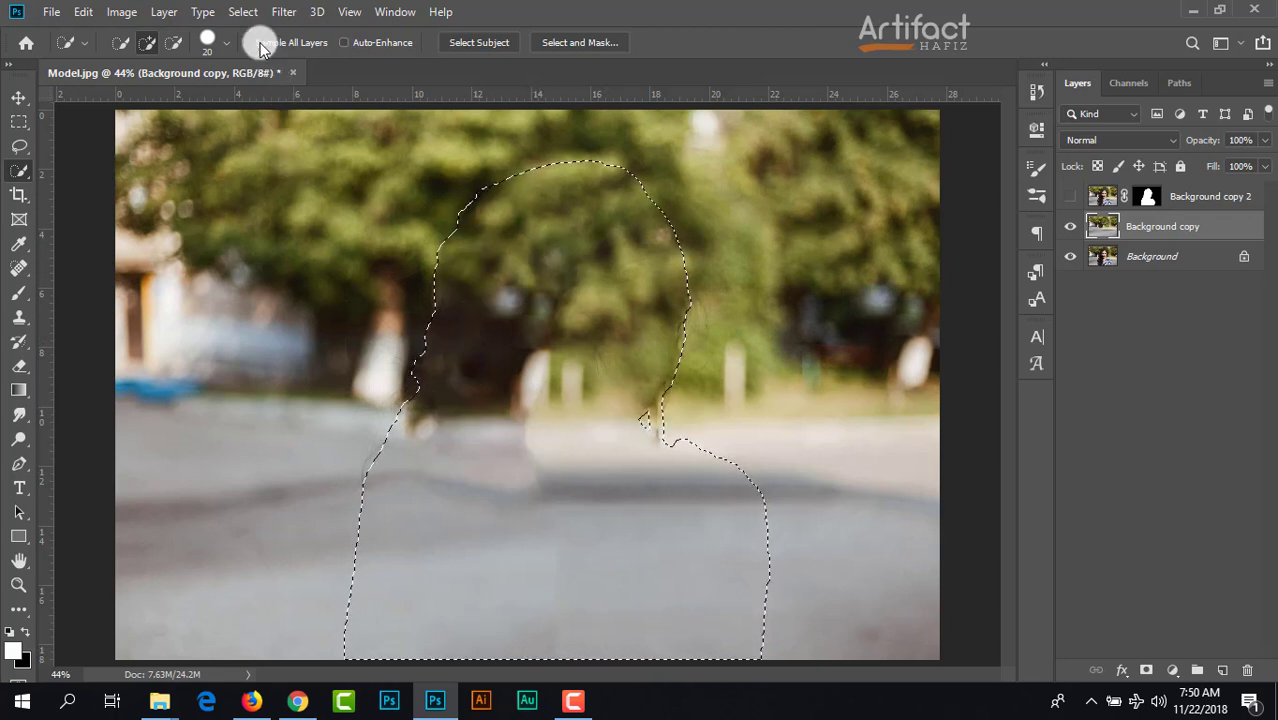
click(243, 11)
click(258, 34)
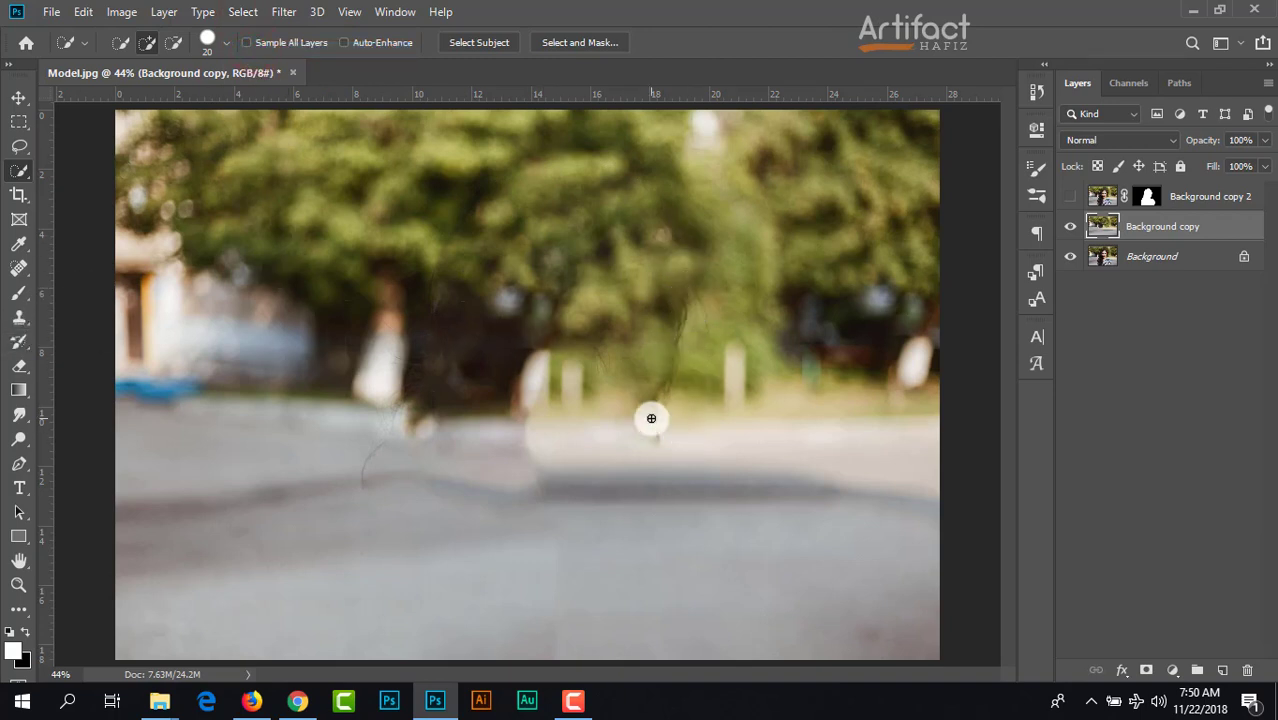
Step: Heal the leftover outline marks in the trees and pavement on Background copy with a size 90 Spot Healing Brush, and show Background copy 2
click(20, 268)
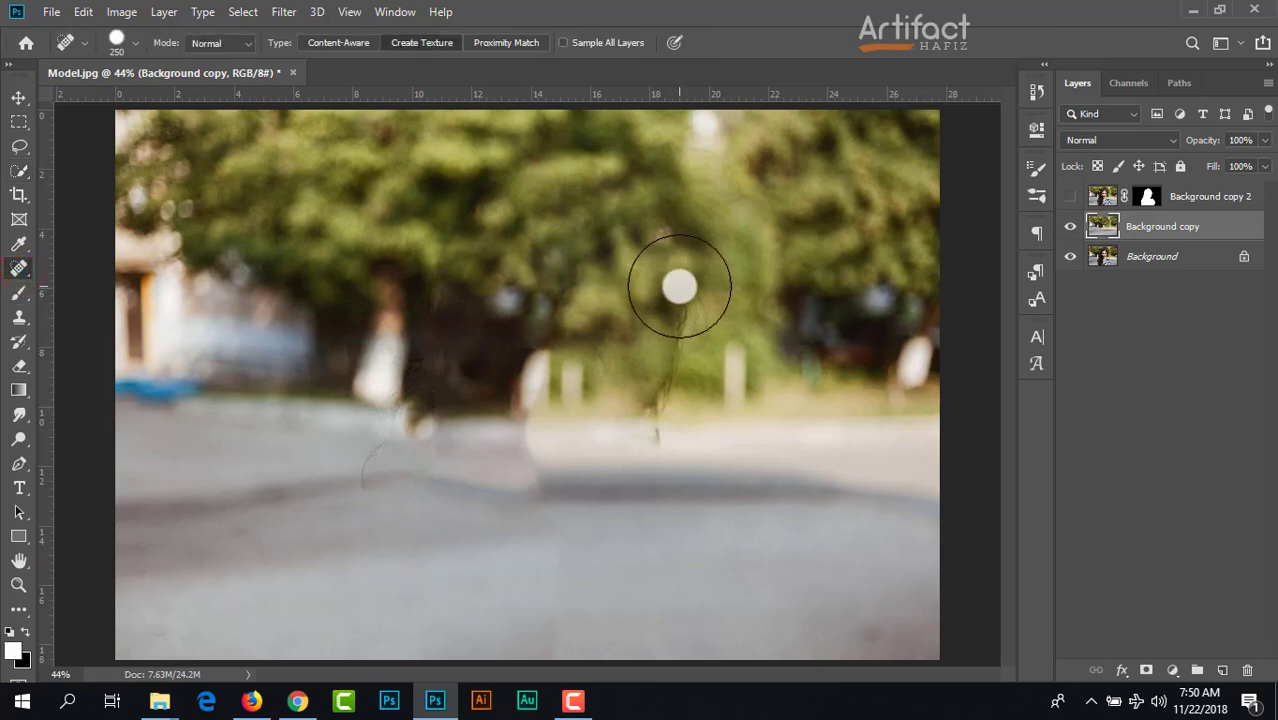
key(bracketleft)
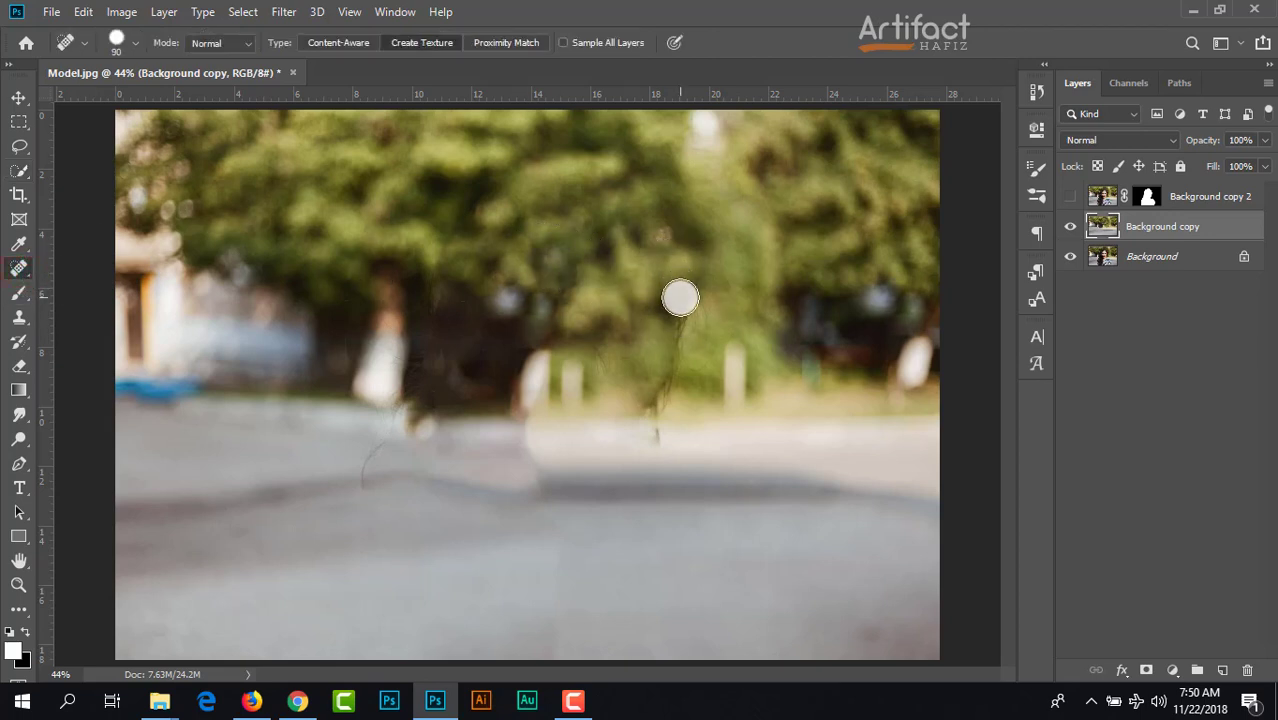
drag(680, 297, 652, 430)
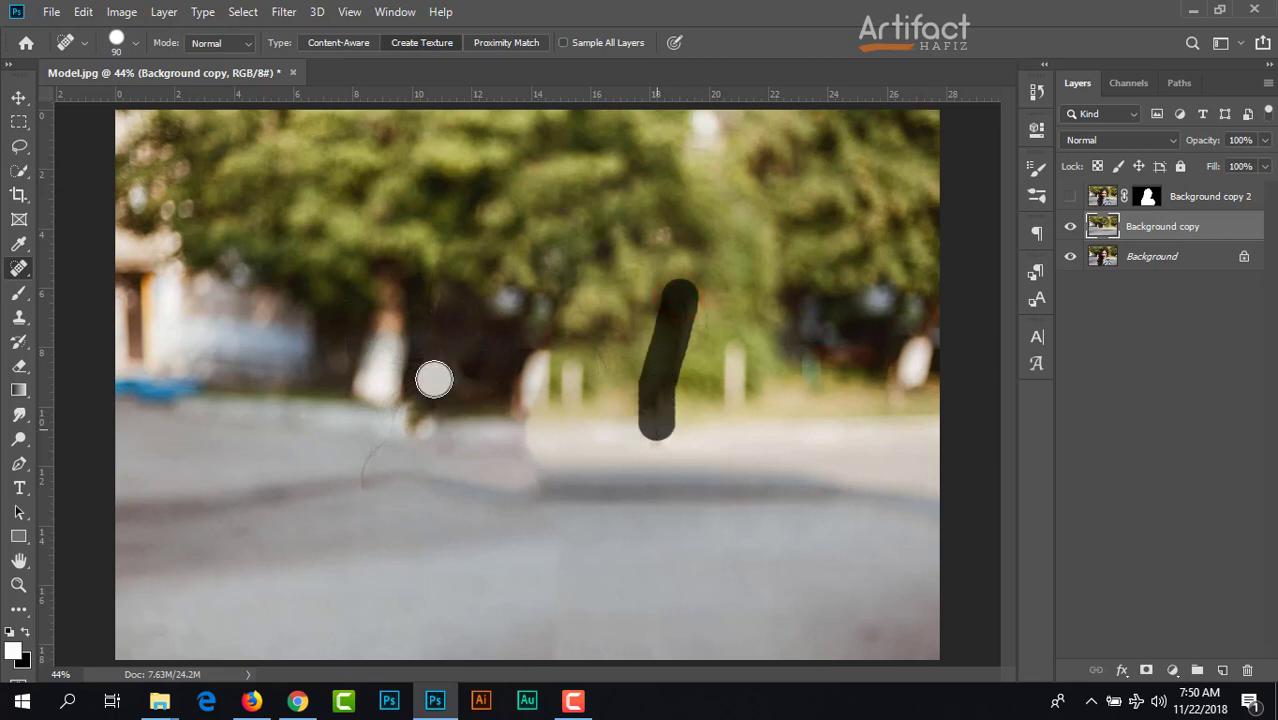
drag(402, 392, 368, 487)
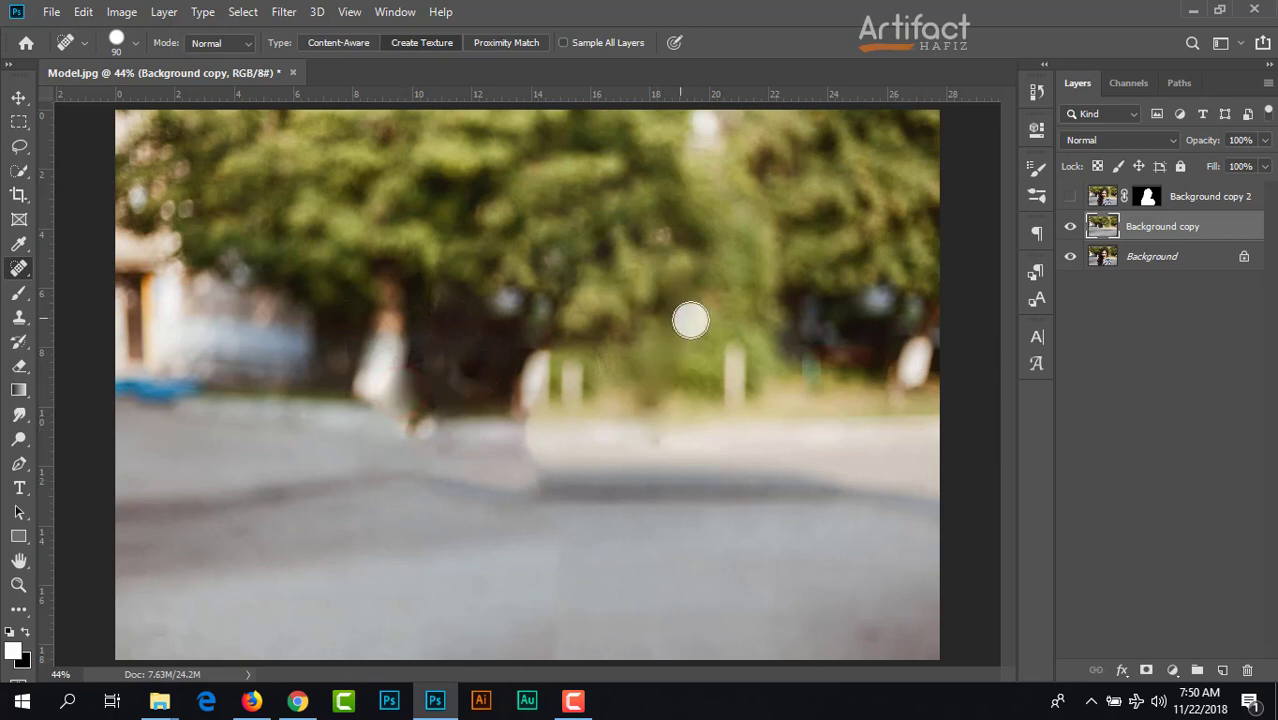
click(700, 317)
click(599, 355)
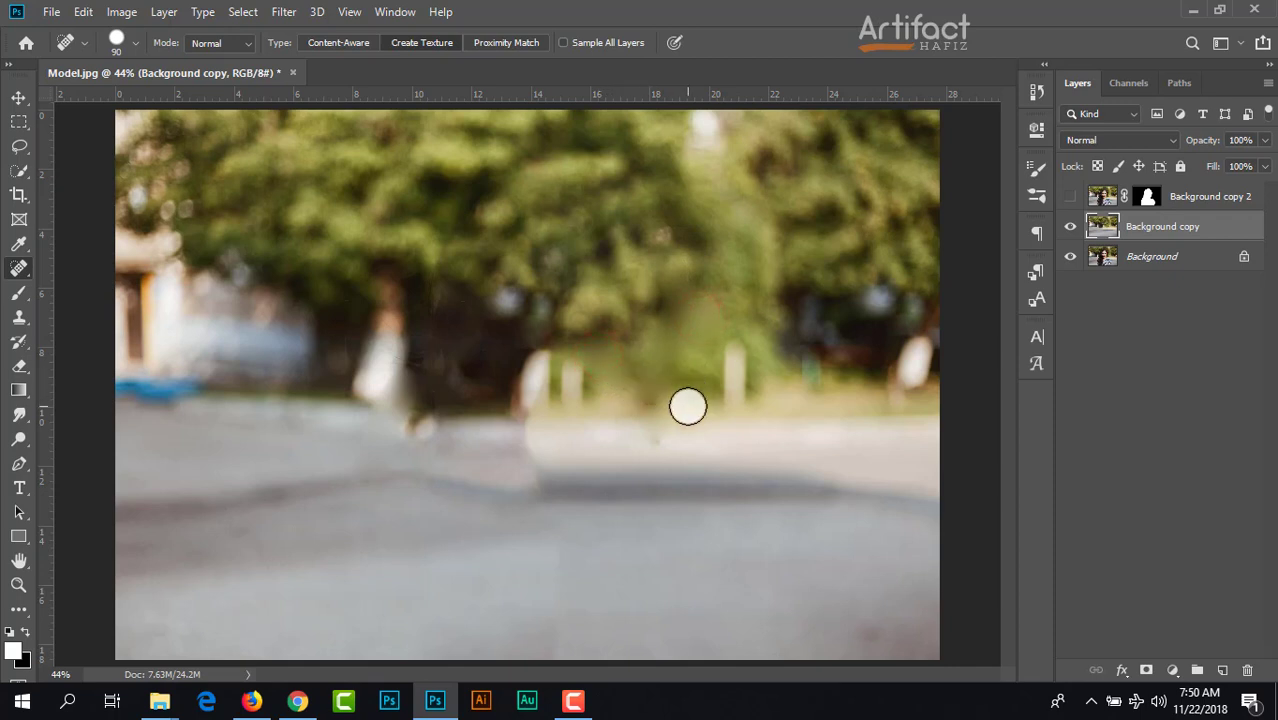
click(1071, 200)
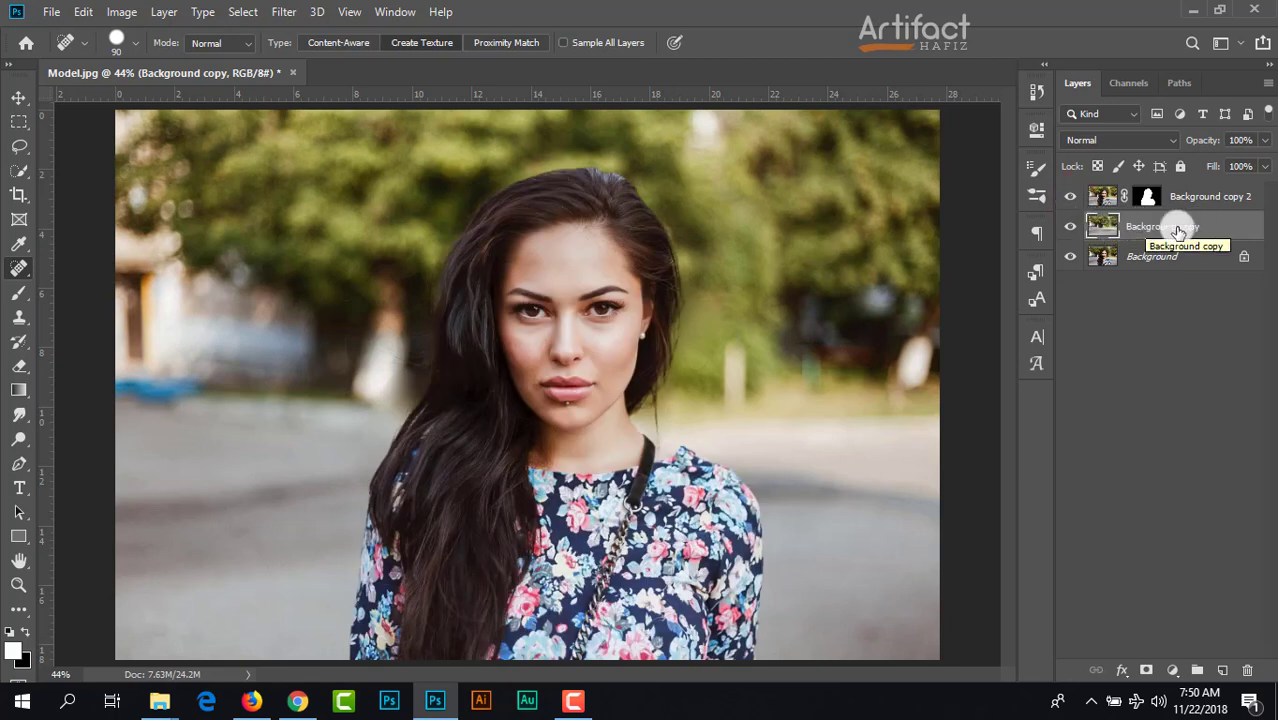
Step: Apply a Tilt-Shift blur of 57 px to Background copy, with the focus band moved down to the image's lower edge
click(283, 12)
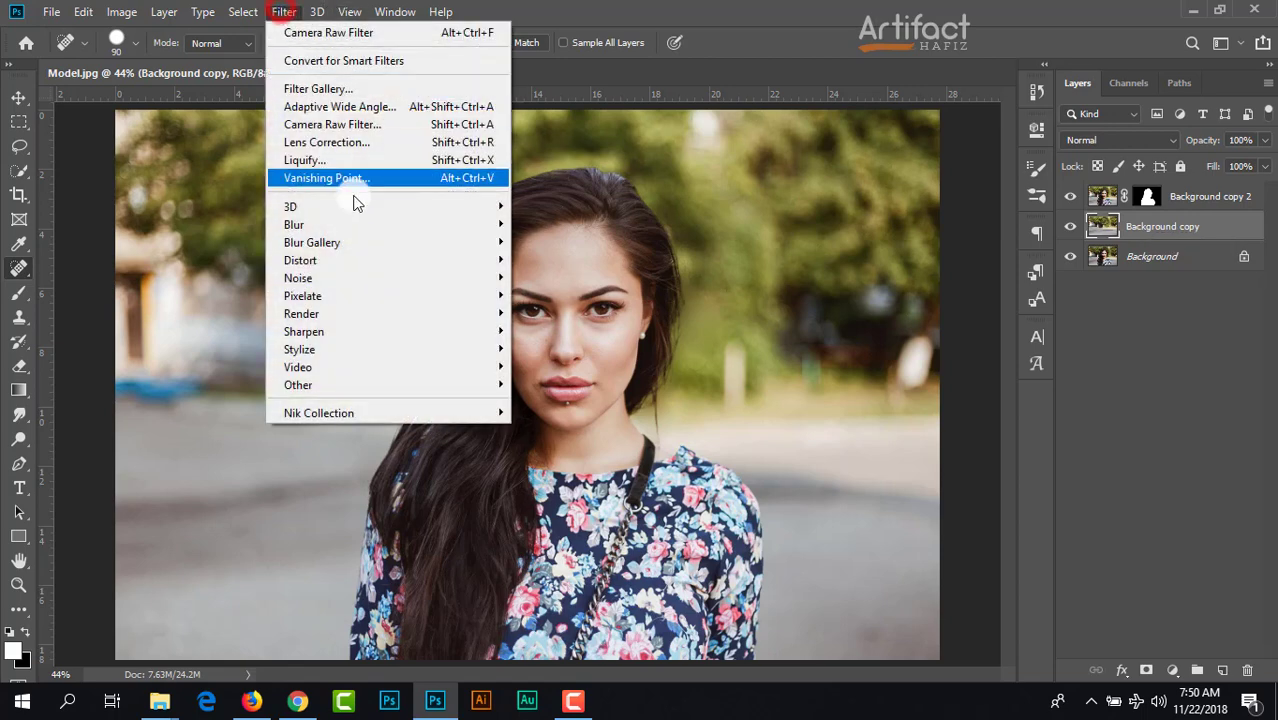
mouse_move(369, 229)
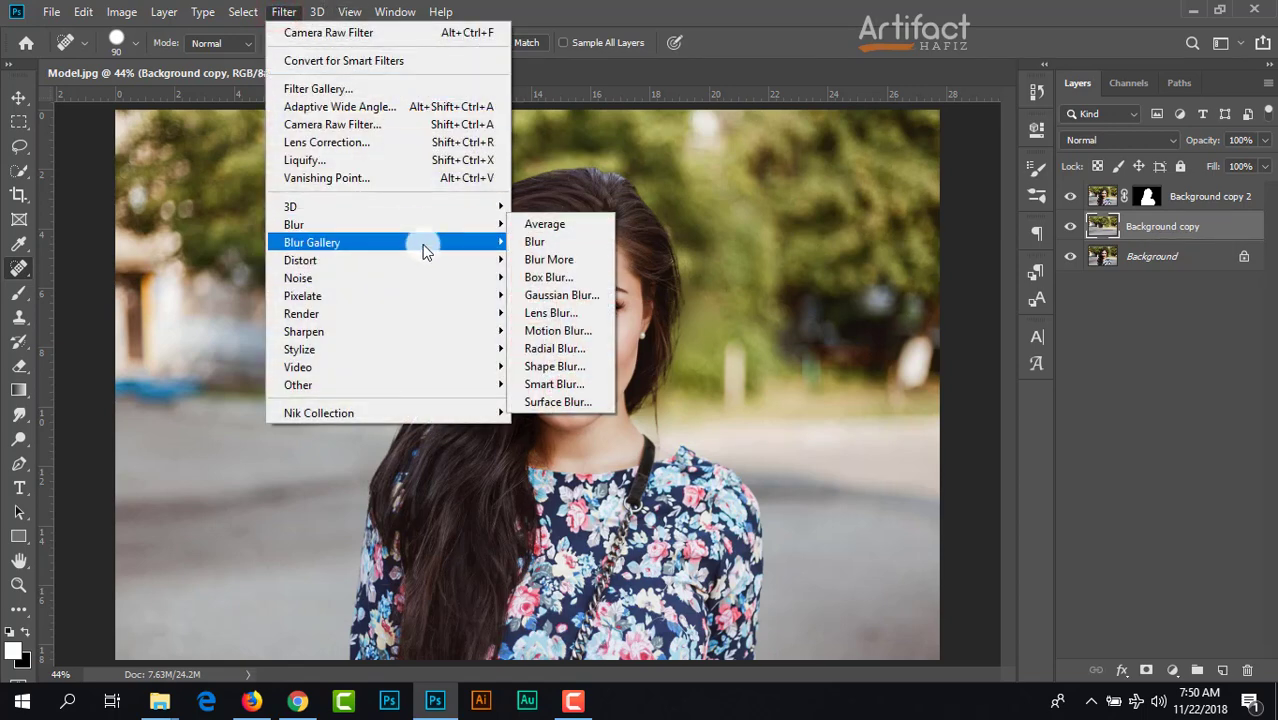
mouse_move(422, 248)
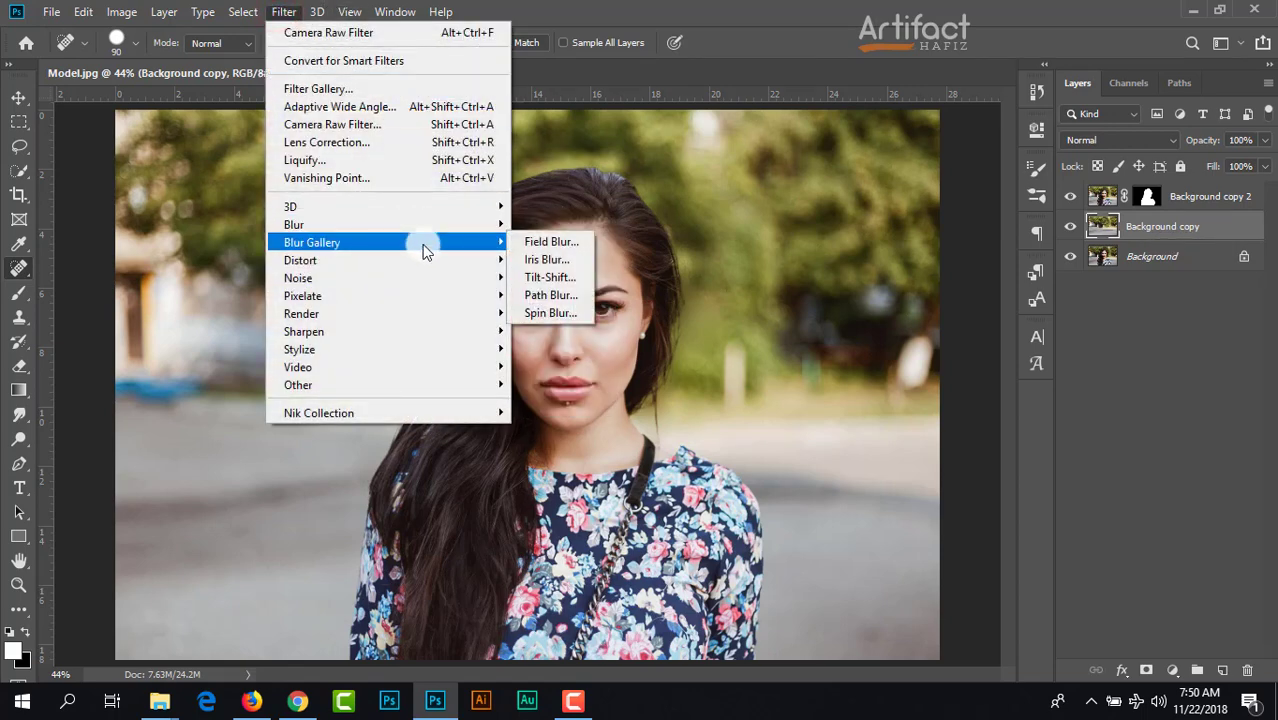
click(548, 278)
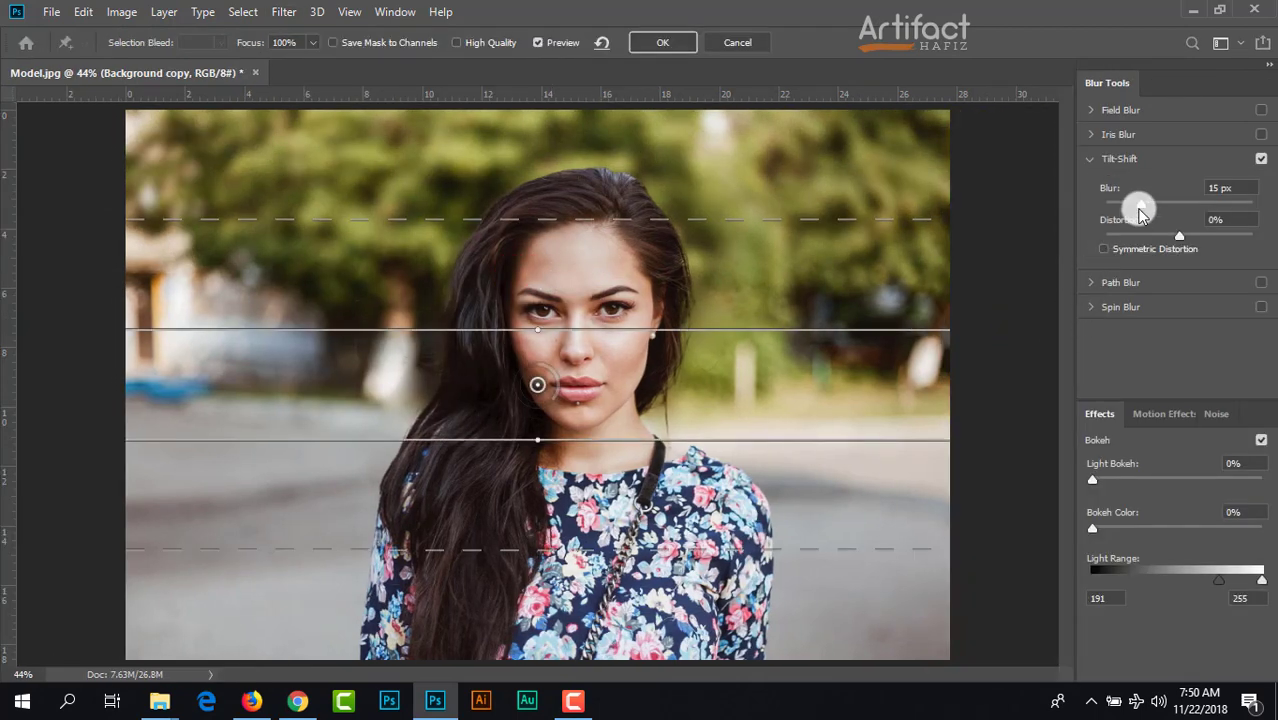
drag(1143, 207, 1175, 207)
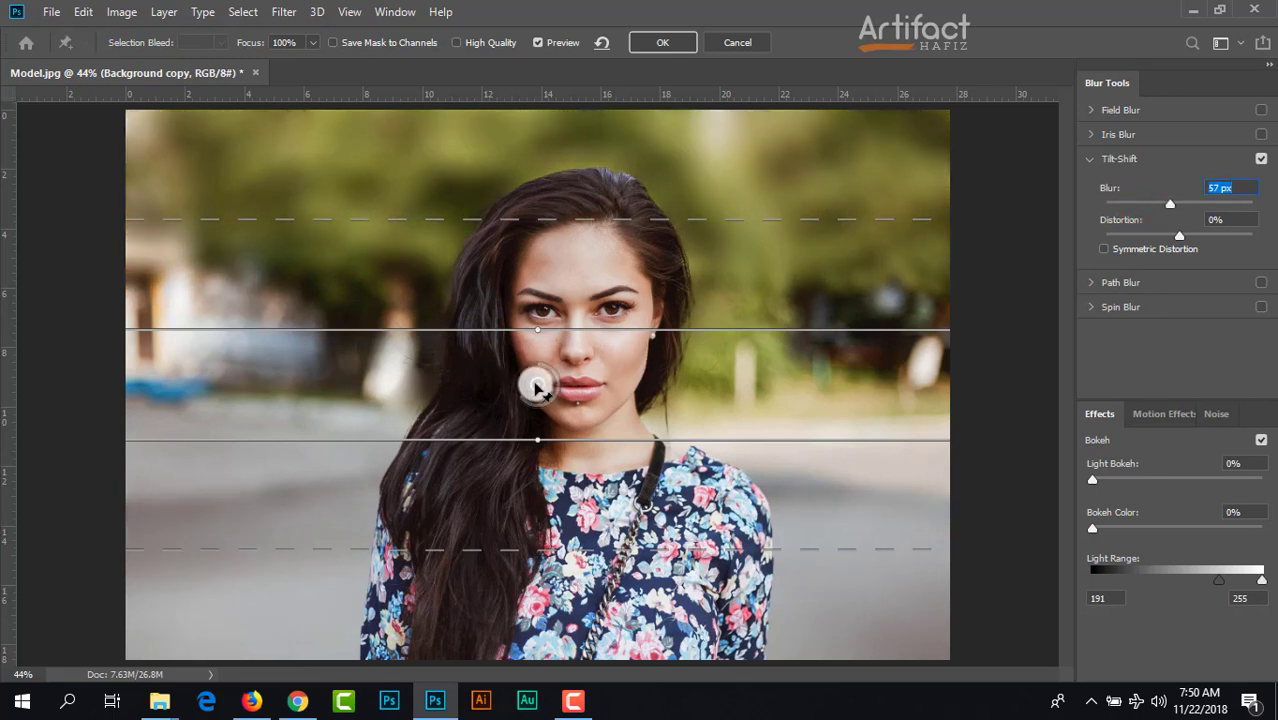
drag(538, 386, 513, 645)
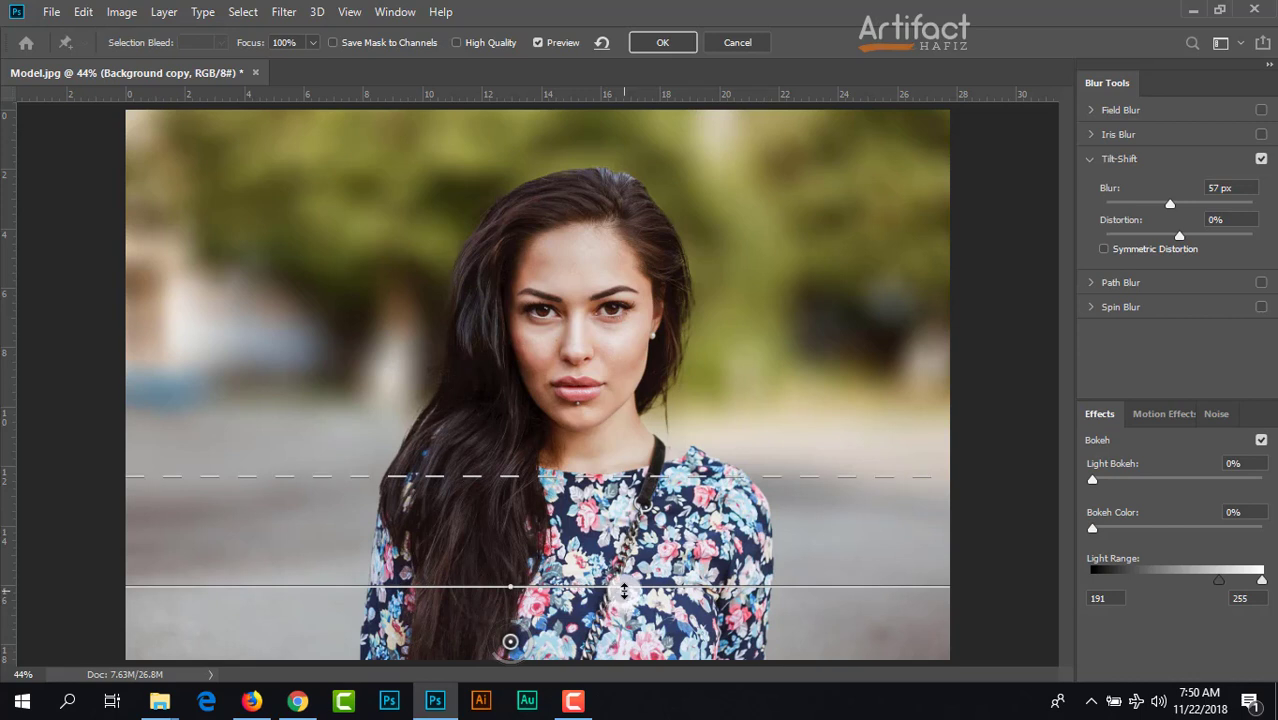
click(651, 42)
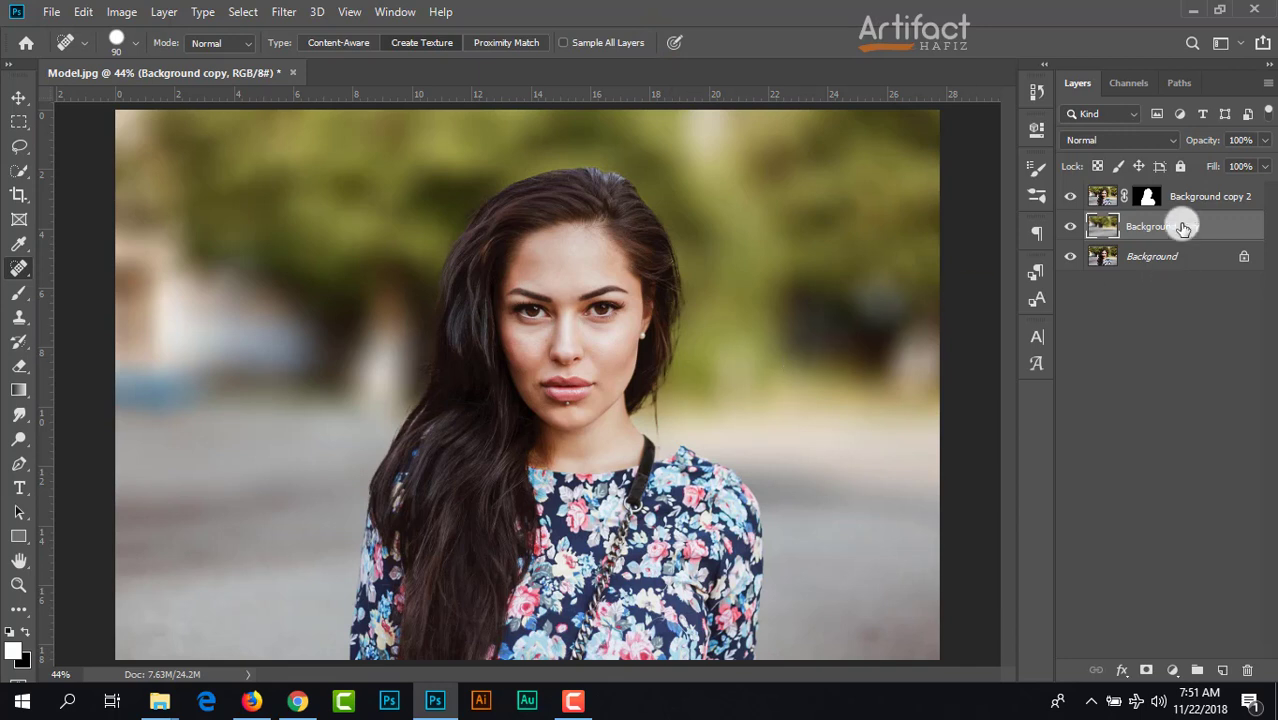
Step: Add a Brightness/Contrast adjustment layer above Background copy and set its Brightness to -32
click(1176, 669)
click(1165, 393)
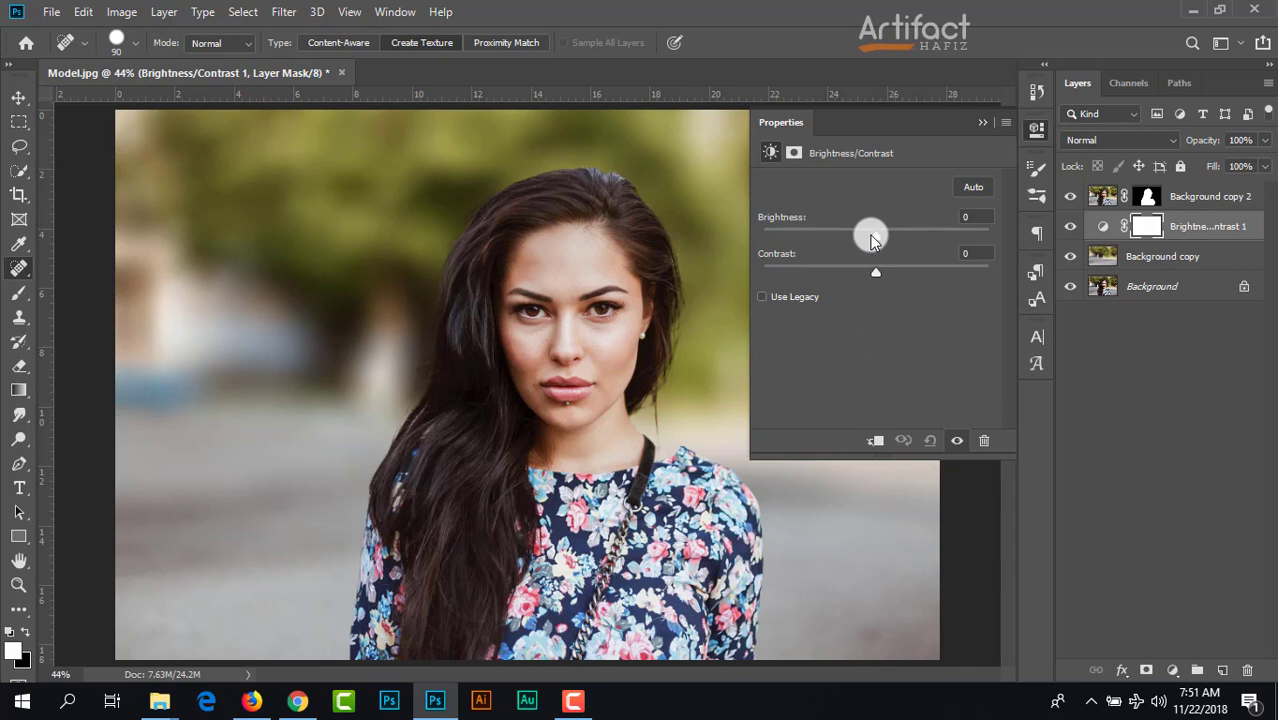
mouse_move(872, 238)
mouse_down()
mouse_move(824, 251)
mouse_move(853, 247)
mouse_up()
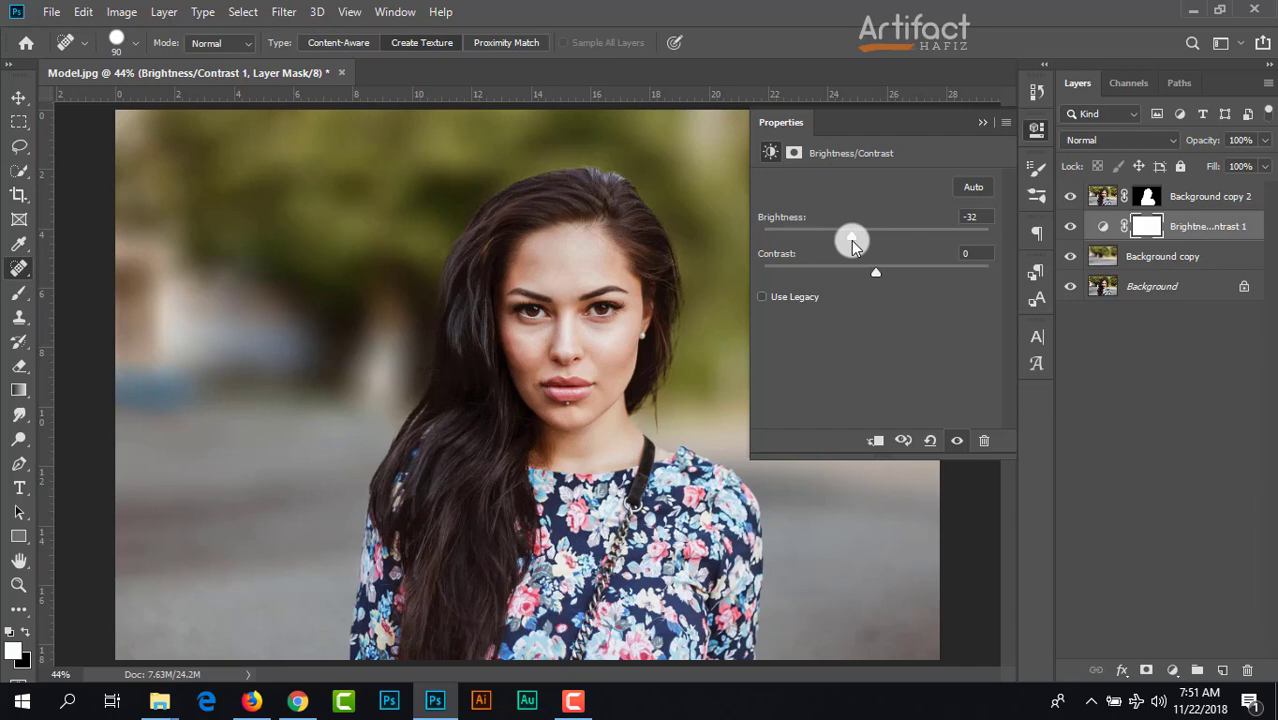
click(980, 122)
Step: Add a Selective Color adjustment layer above Background copy 2 and set the Yellows to Cyan -40% and Magenta +8%
click(1188, 199)
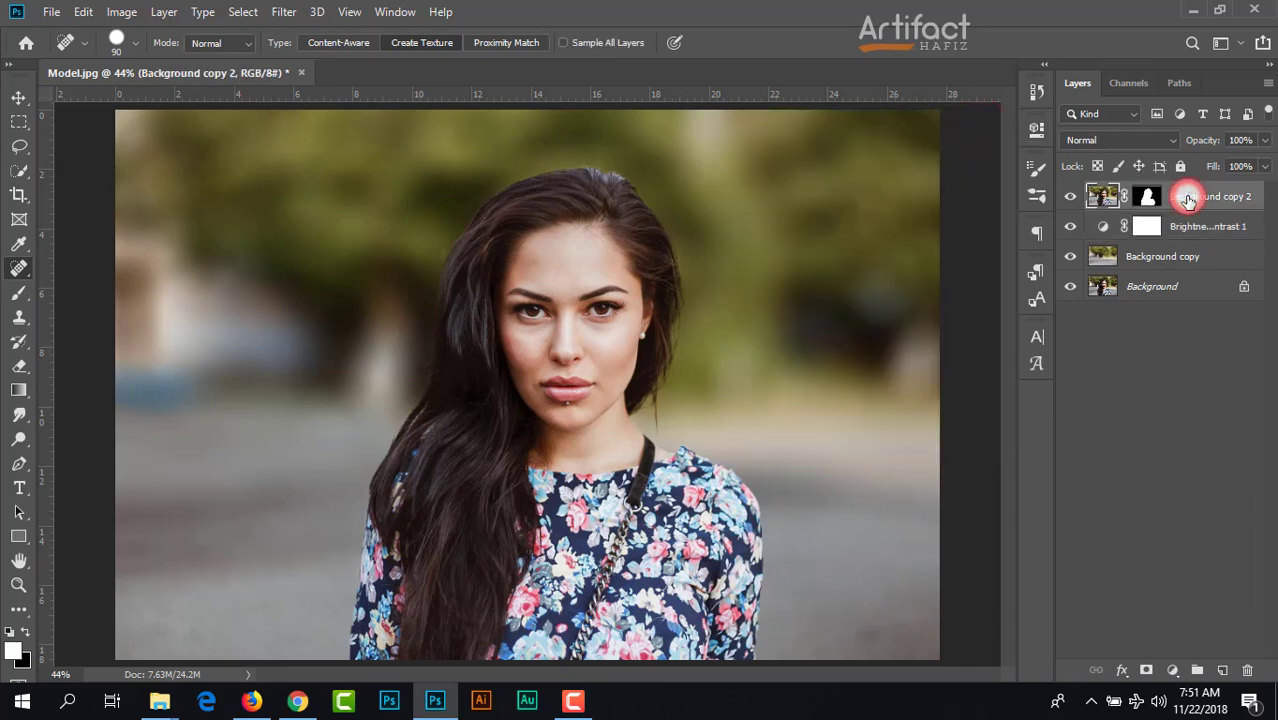
click(1173, 670)
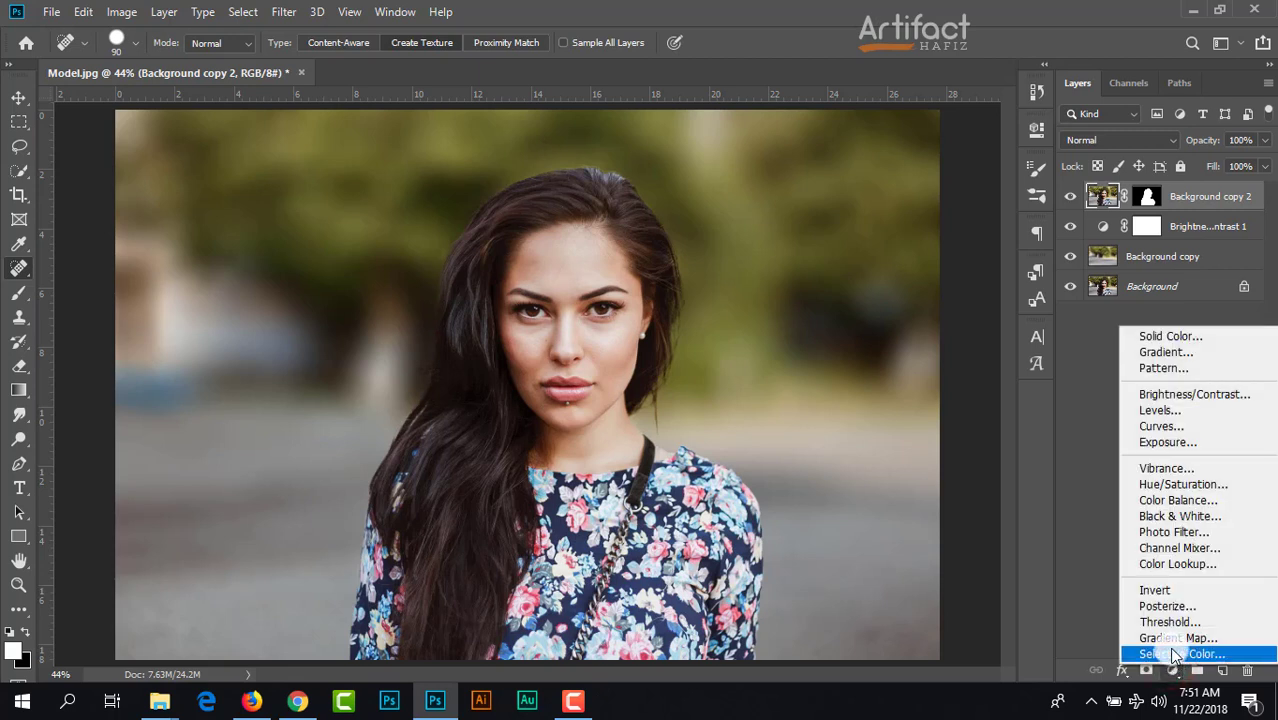
click(1173, 654)
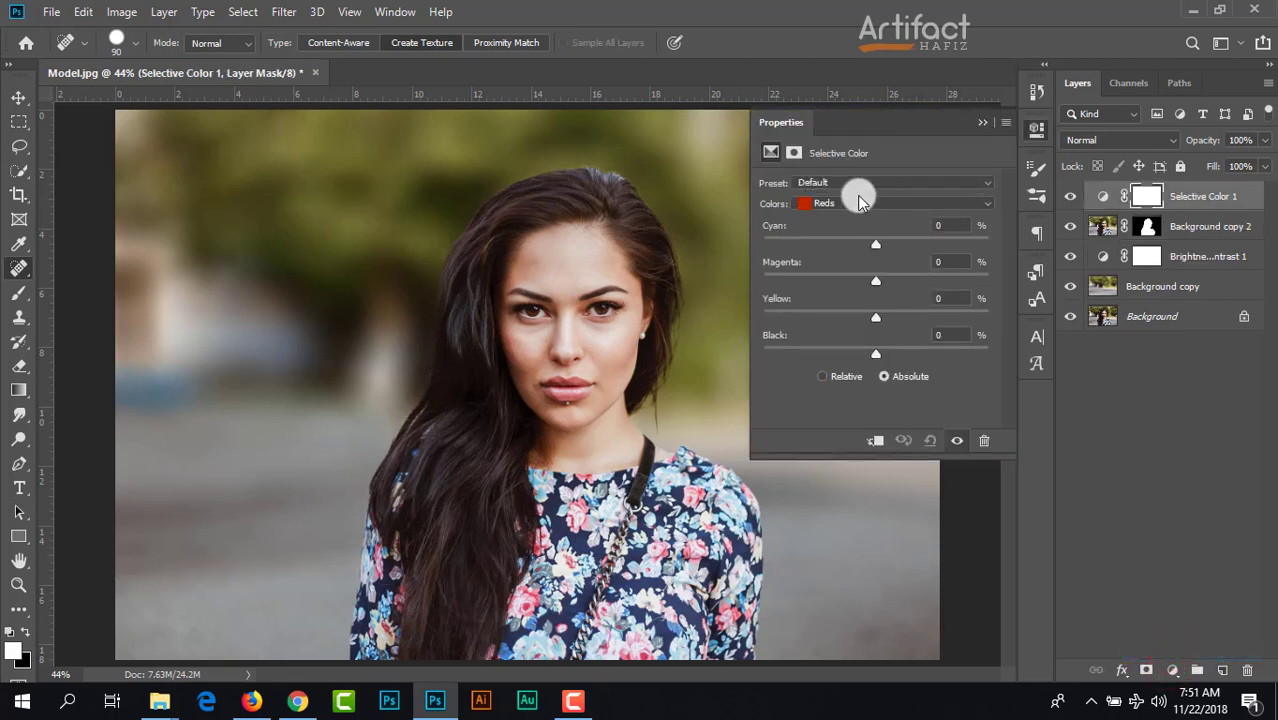
click(858, 206)
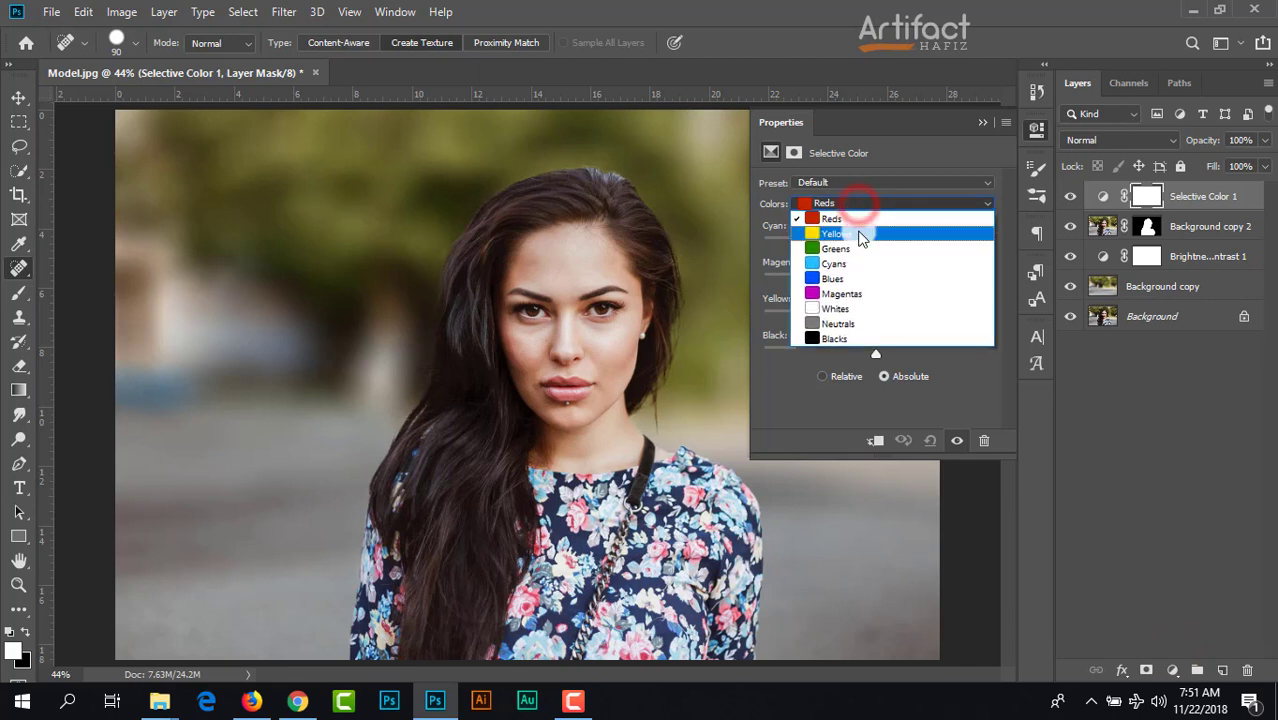
click(910, 218)
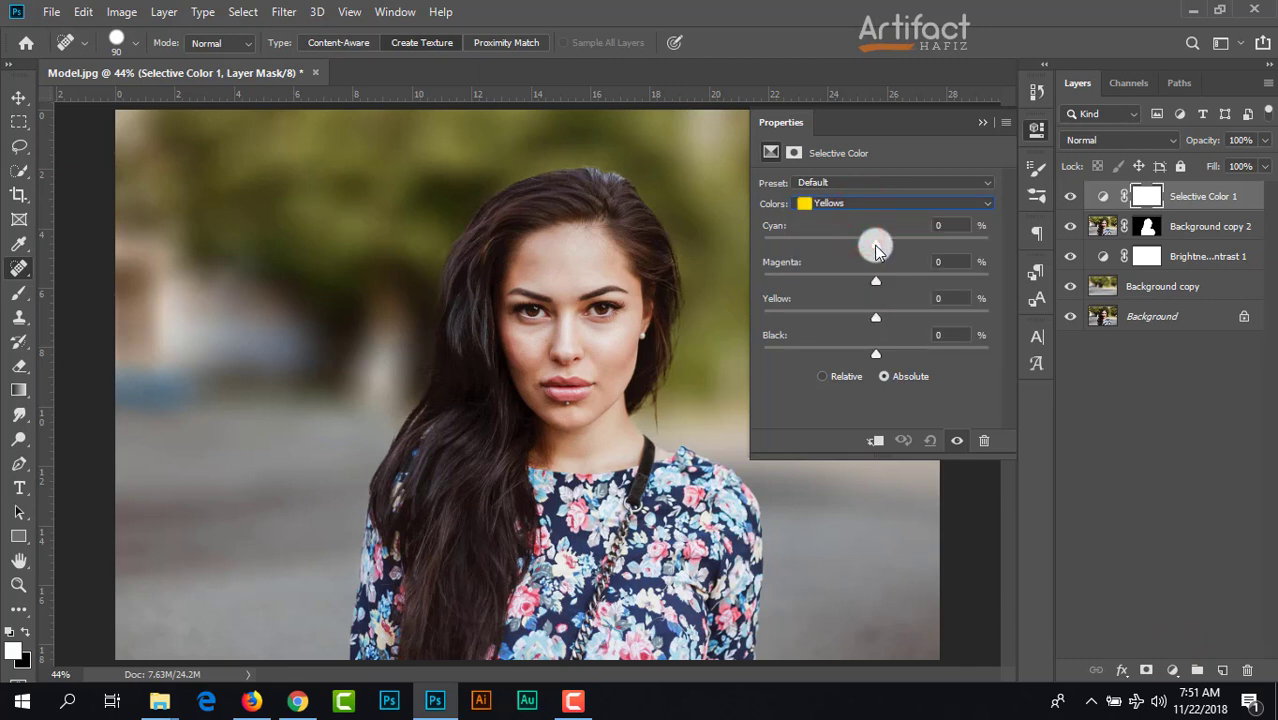
mouse_move(875, 248)
mouse_down()
mouse_move(830, 260)
mouse_move(870, 260)
mouse_up()
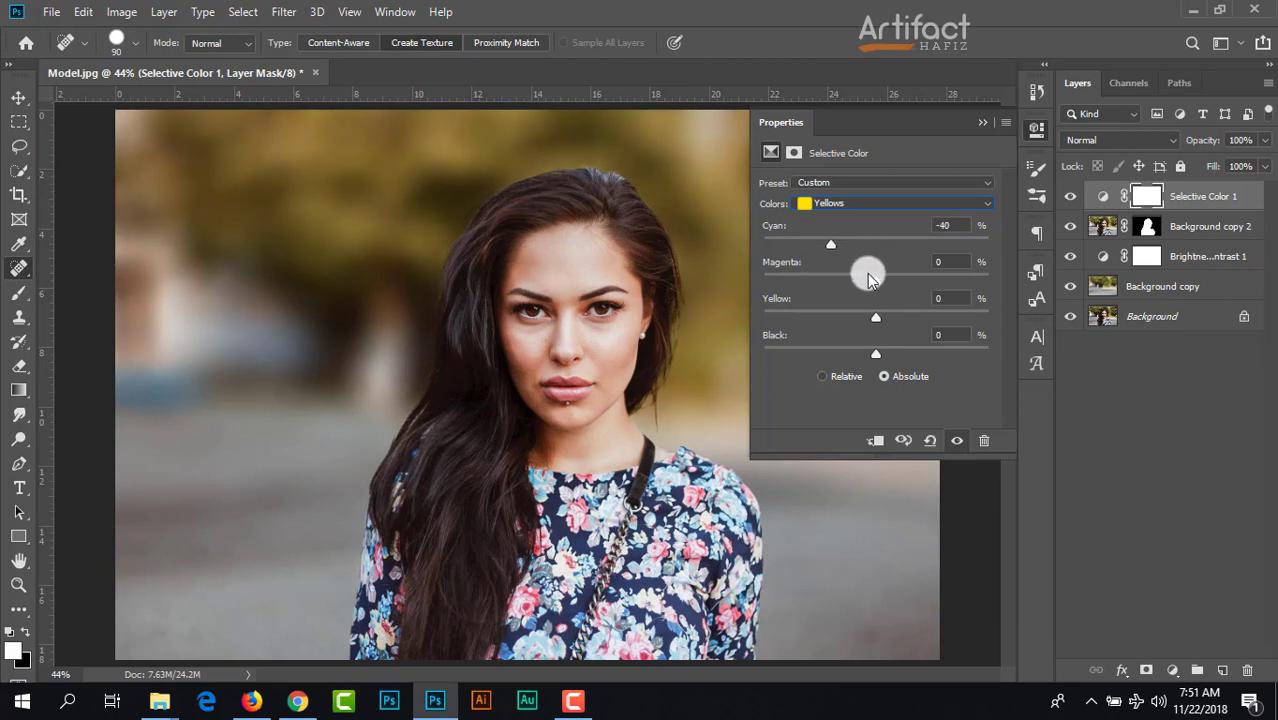
mouse_move(877, 281)
mouse_down()
mouse_move(922, 285)
mouse_move(876, 285)
mouse_move(922, 291)
mouse_move(872, 310)
mouse_move(881, 302)
mouse_up()
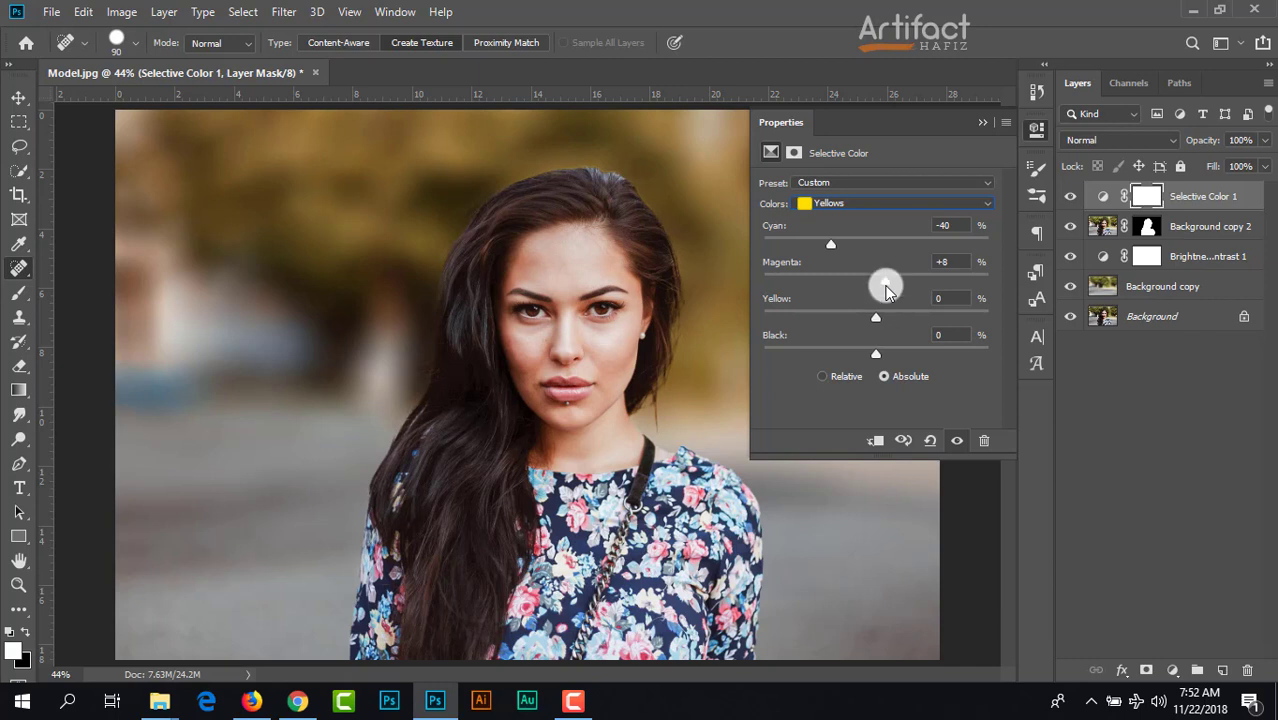
Step: Set the Greens of the Selective Color adjustment to Cyan -48% and Magenta +45%
click(853, 203)
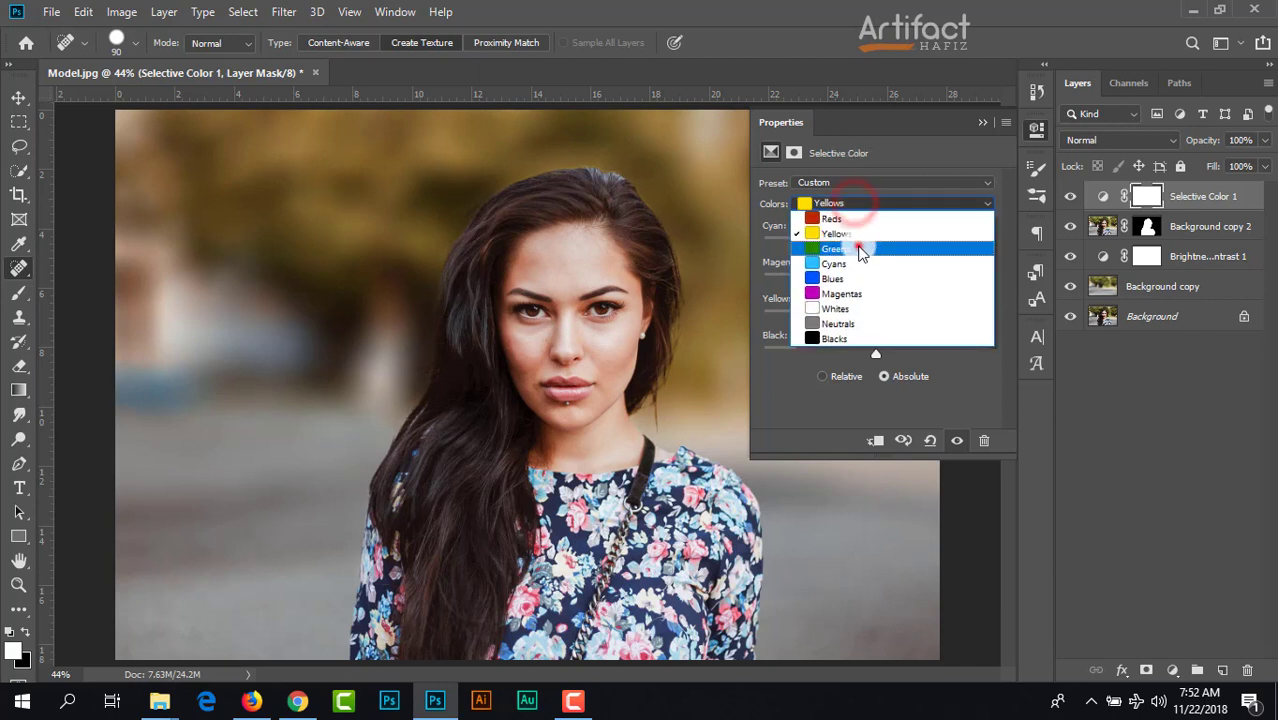
click(856, 248)
drag(876, 245, 822, 242)
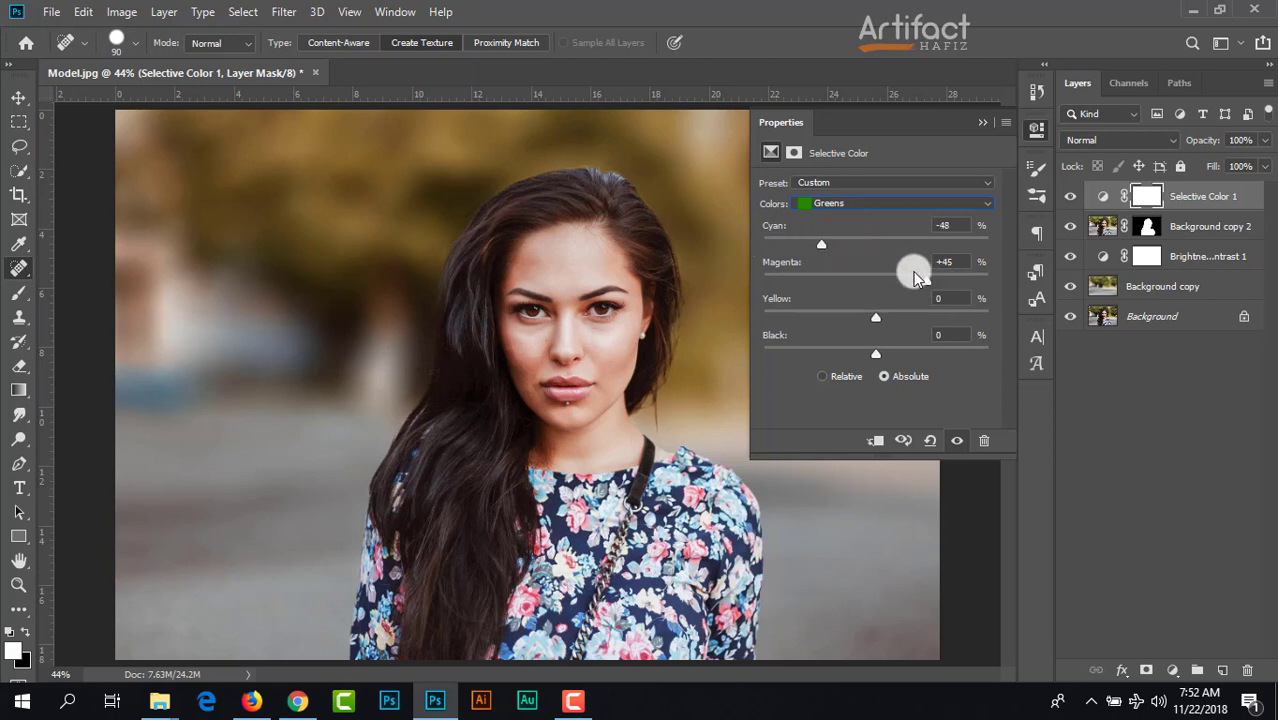
click(981, 122)
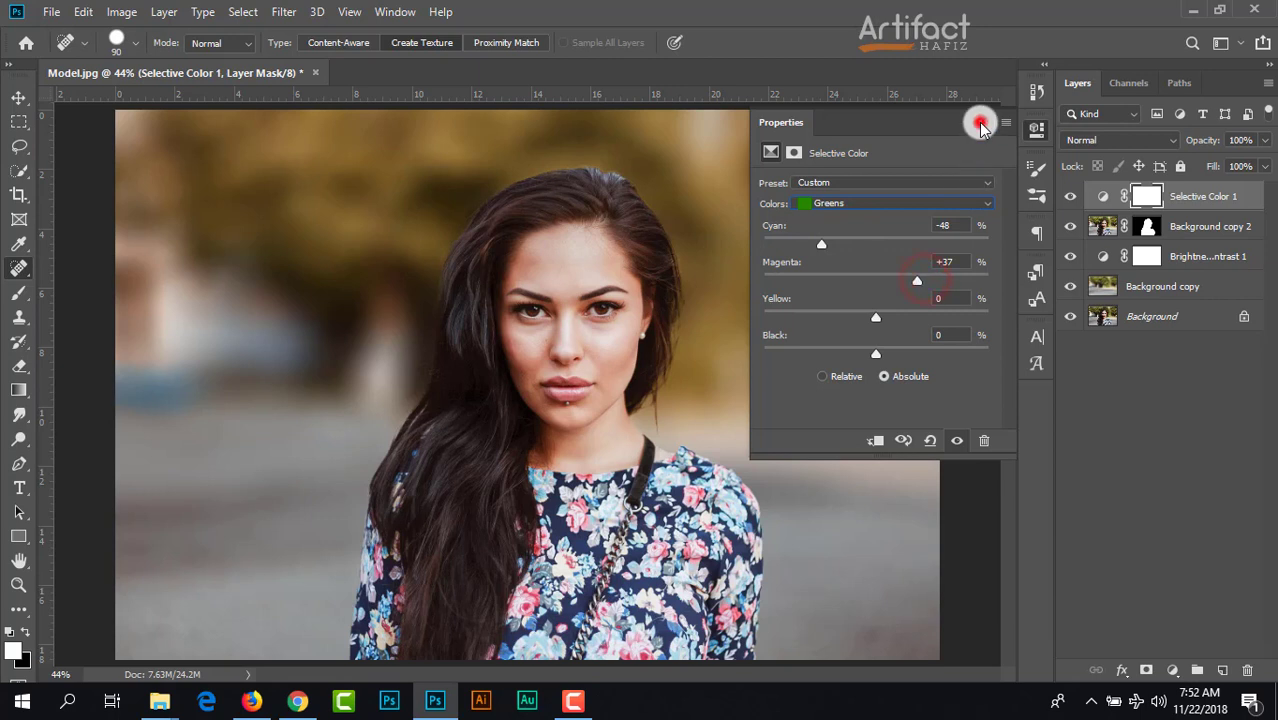
Step: Add a Color Lookup adjustment layer above Selective Color 1 using the Soft_Warming.look 3D LUT
click(1188, 200)
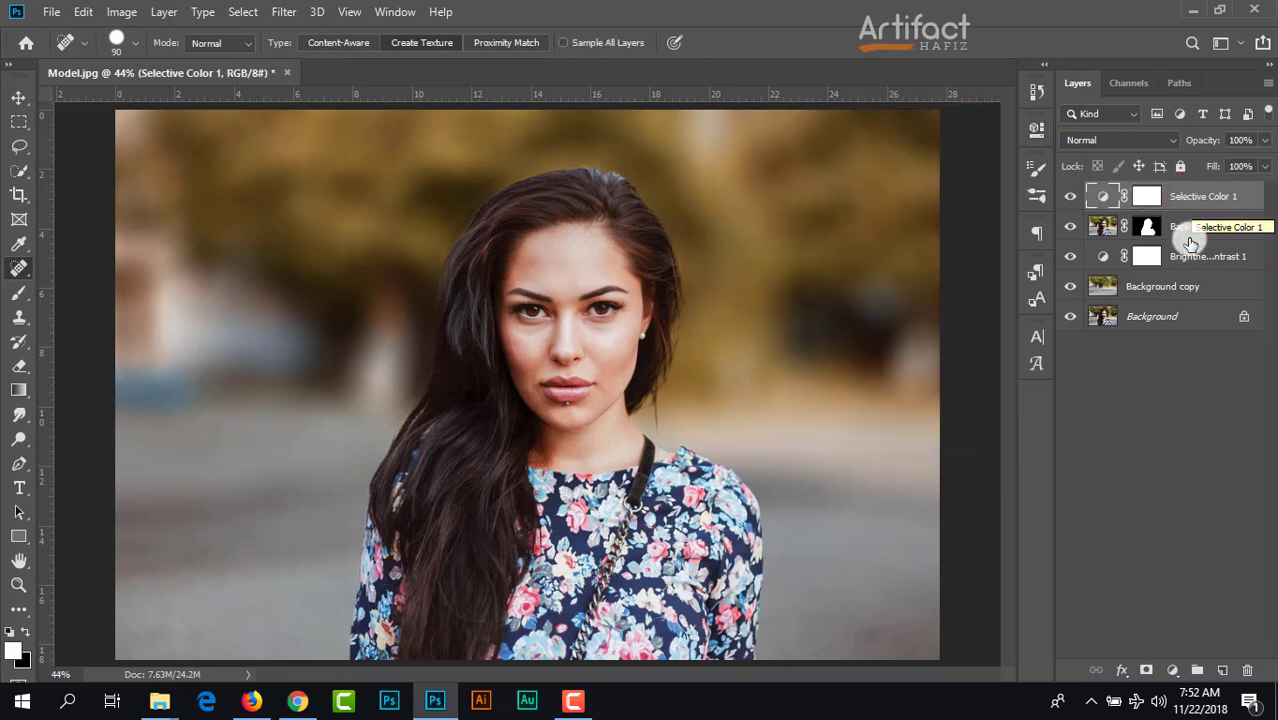
click(1173, 670)
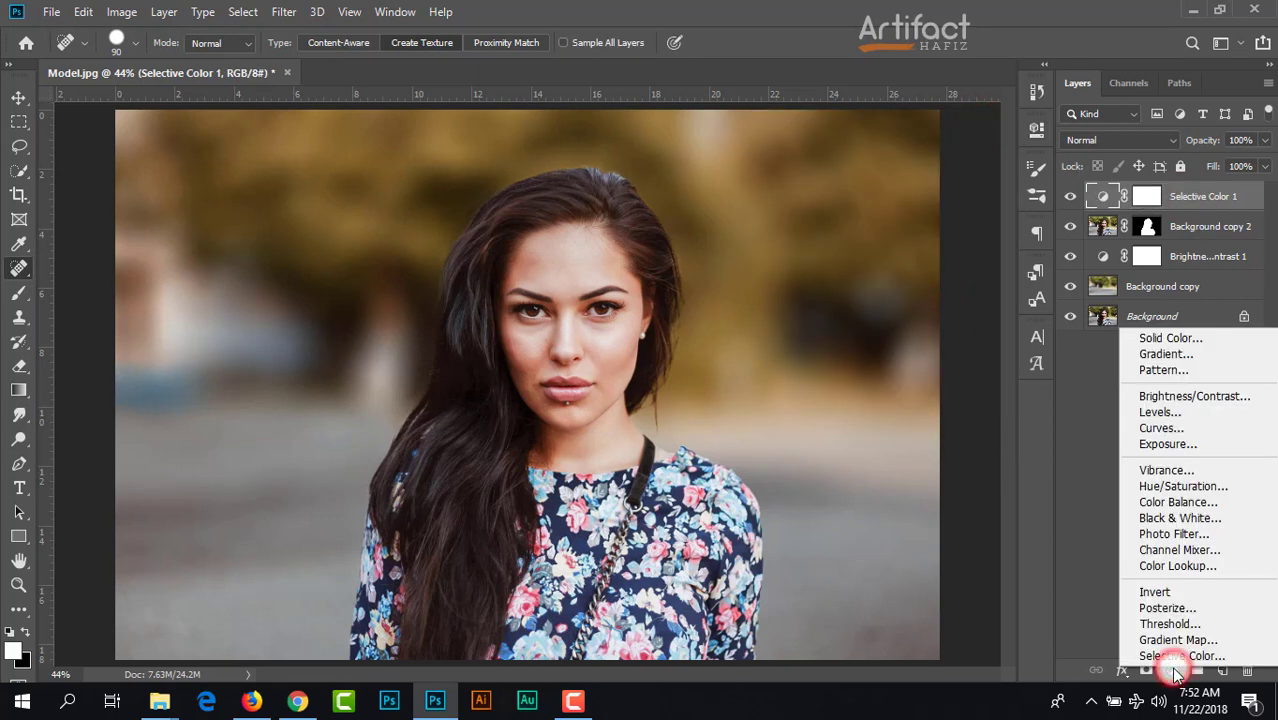
click(1160, 567)
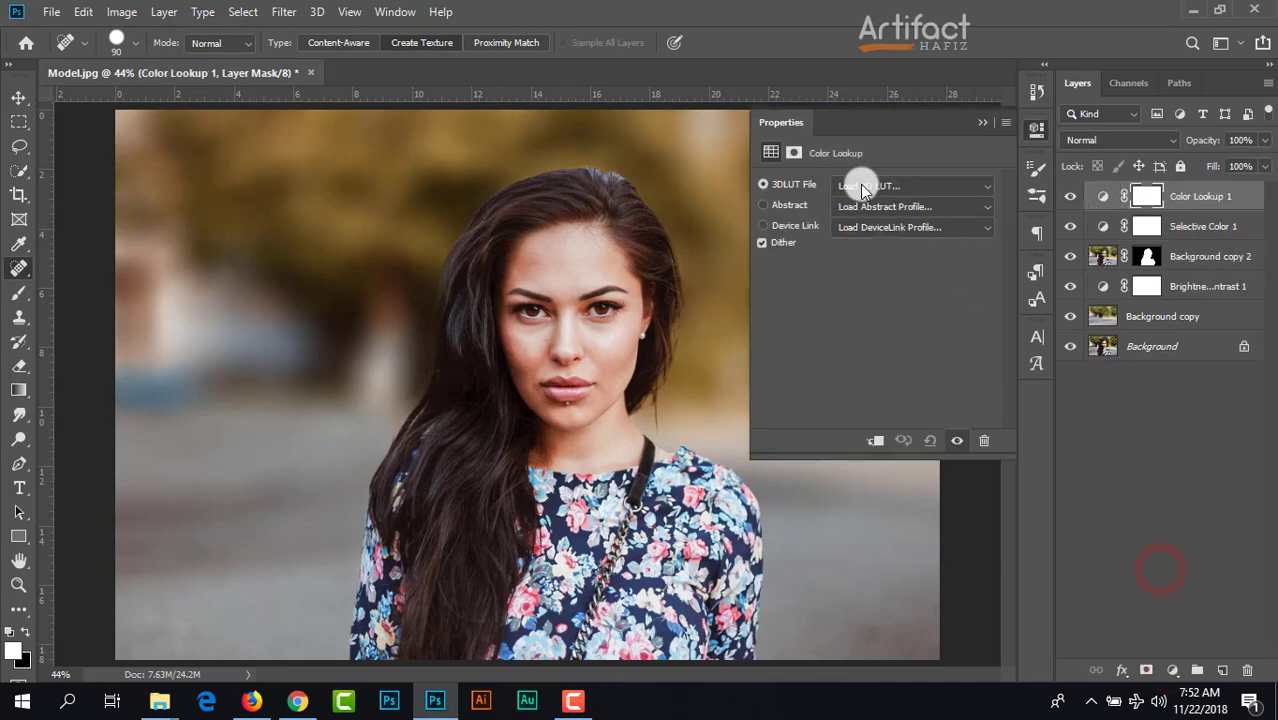
click(861, 185)
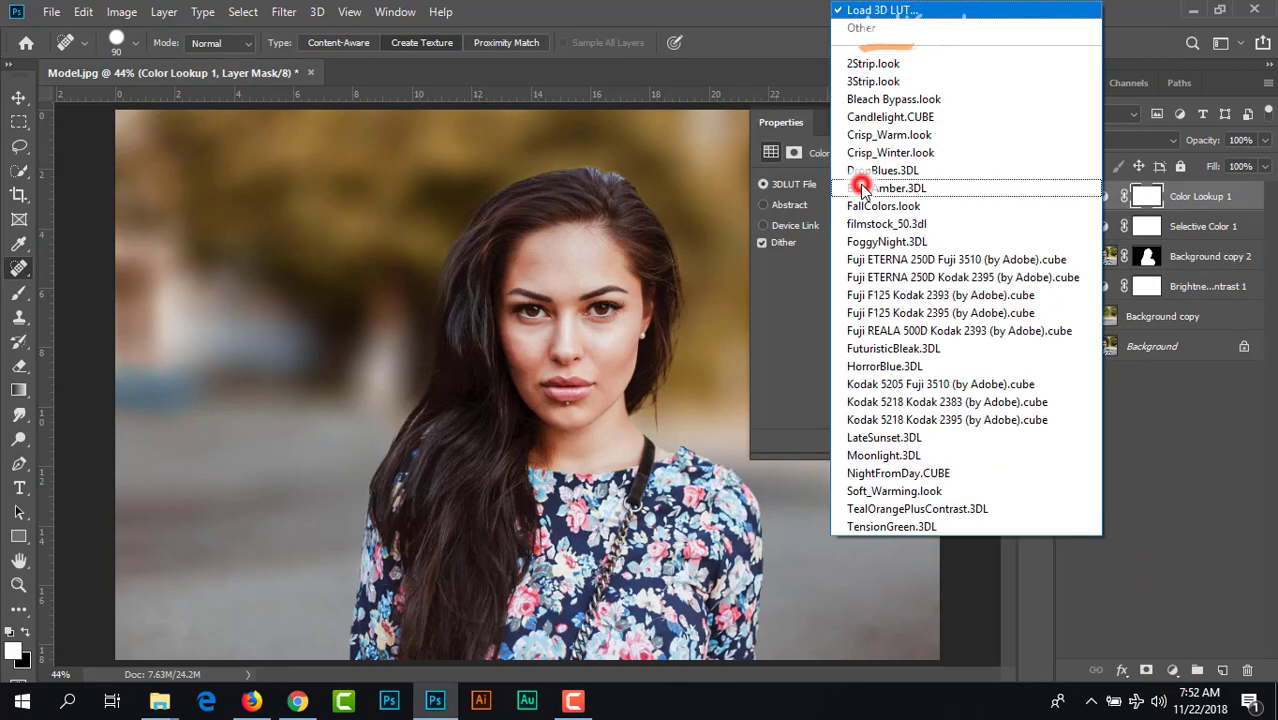
click(952, 489)
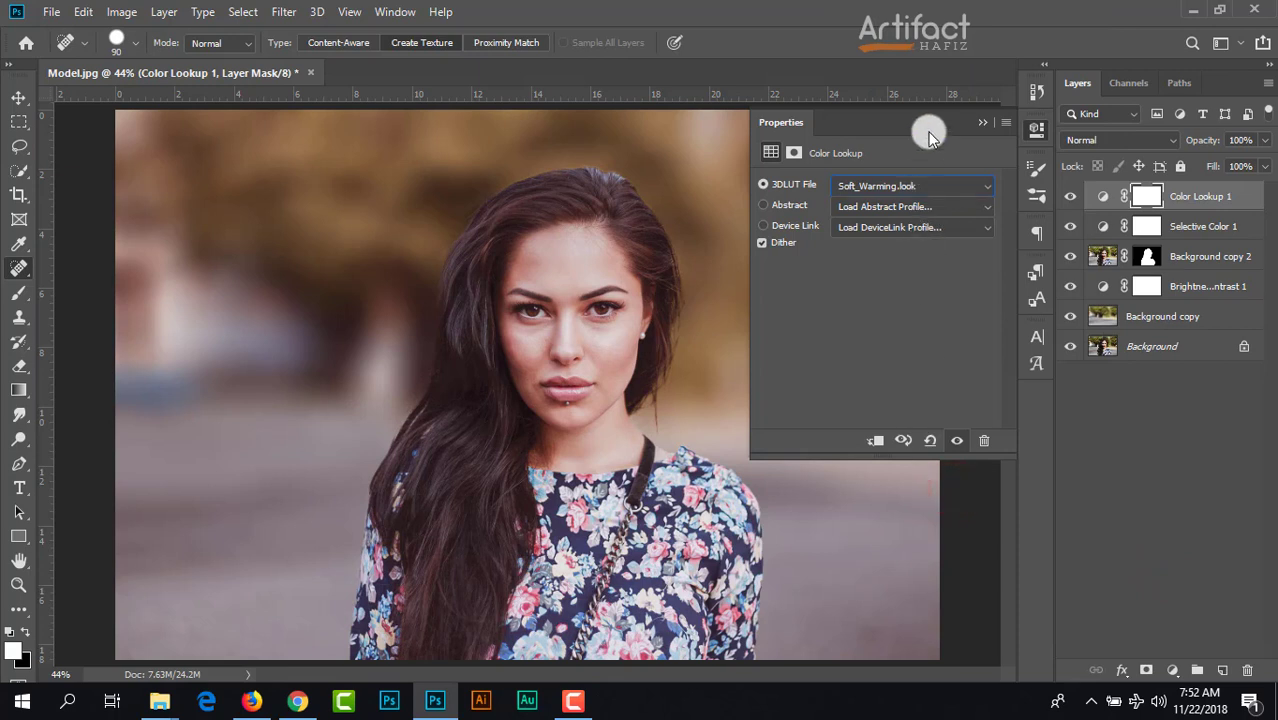
click(982, 122)
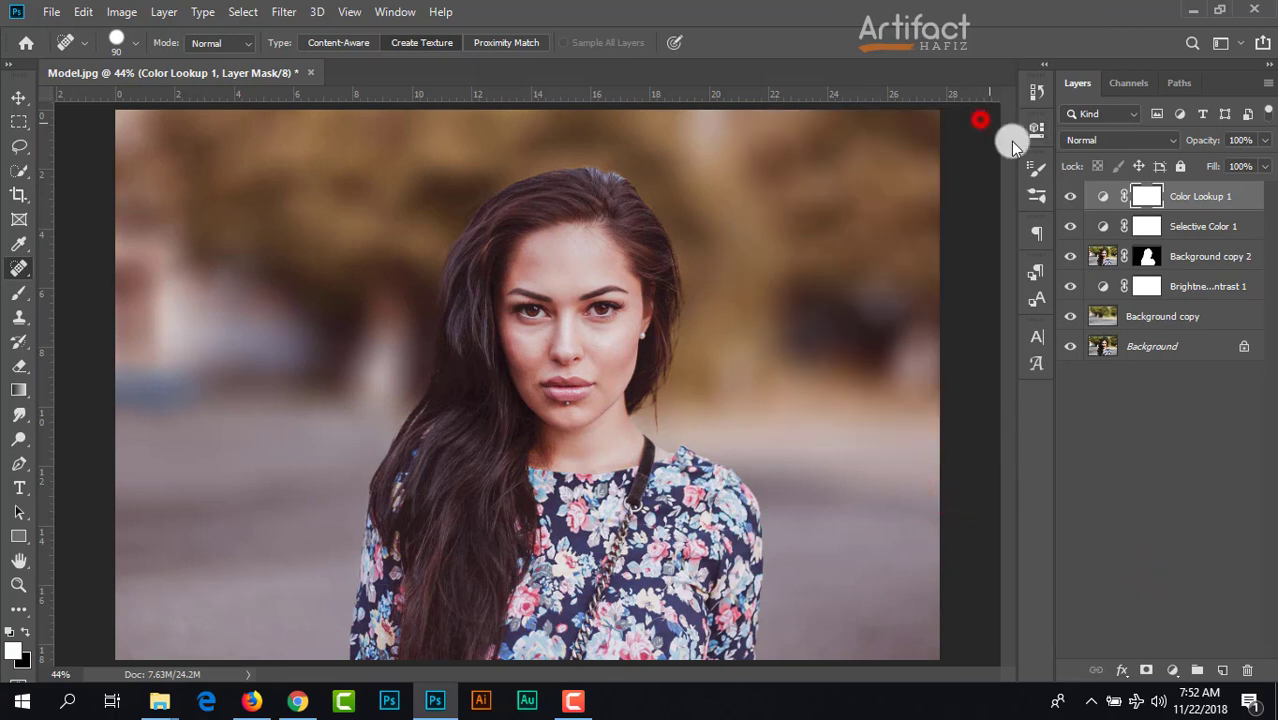
Step: Add a Levels adjustment layer above Color Lookup 1, raising the black input to 14 and slightly lowering the white input
click(1196, 192)
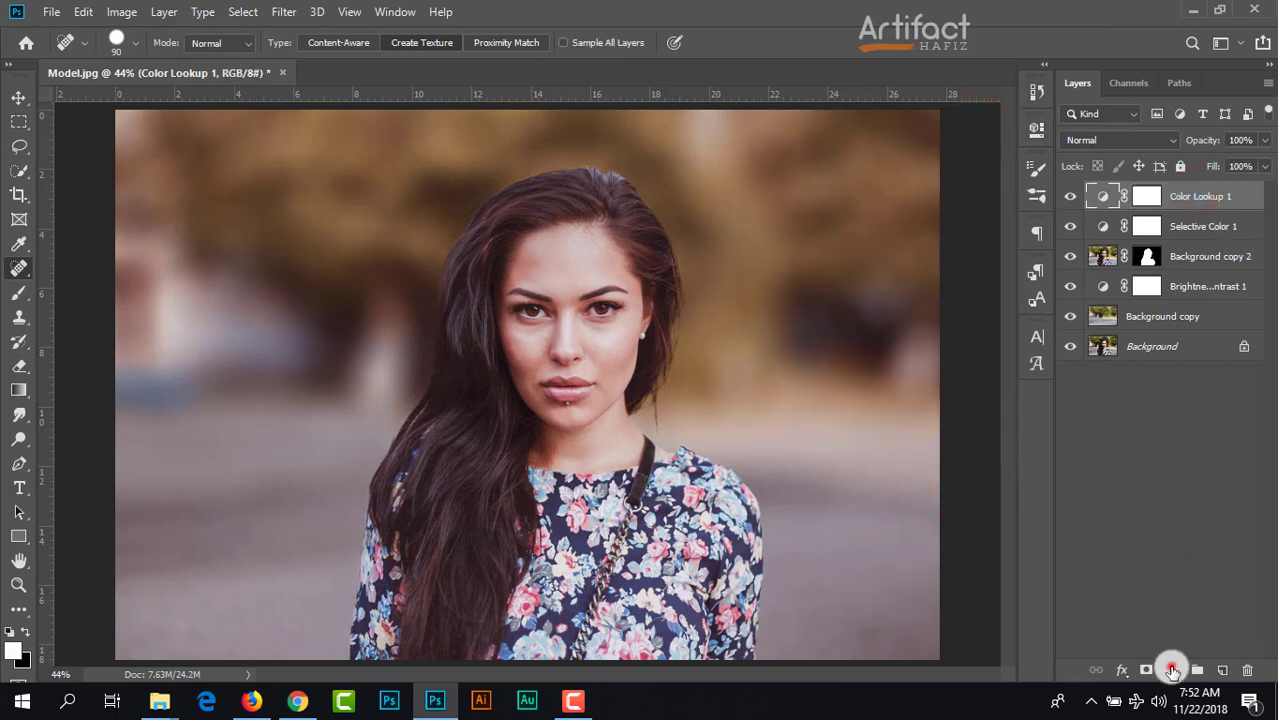
click(1172, 669)
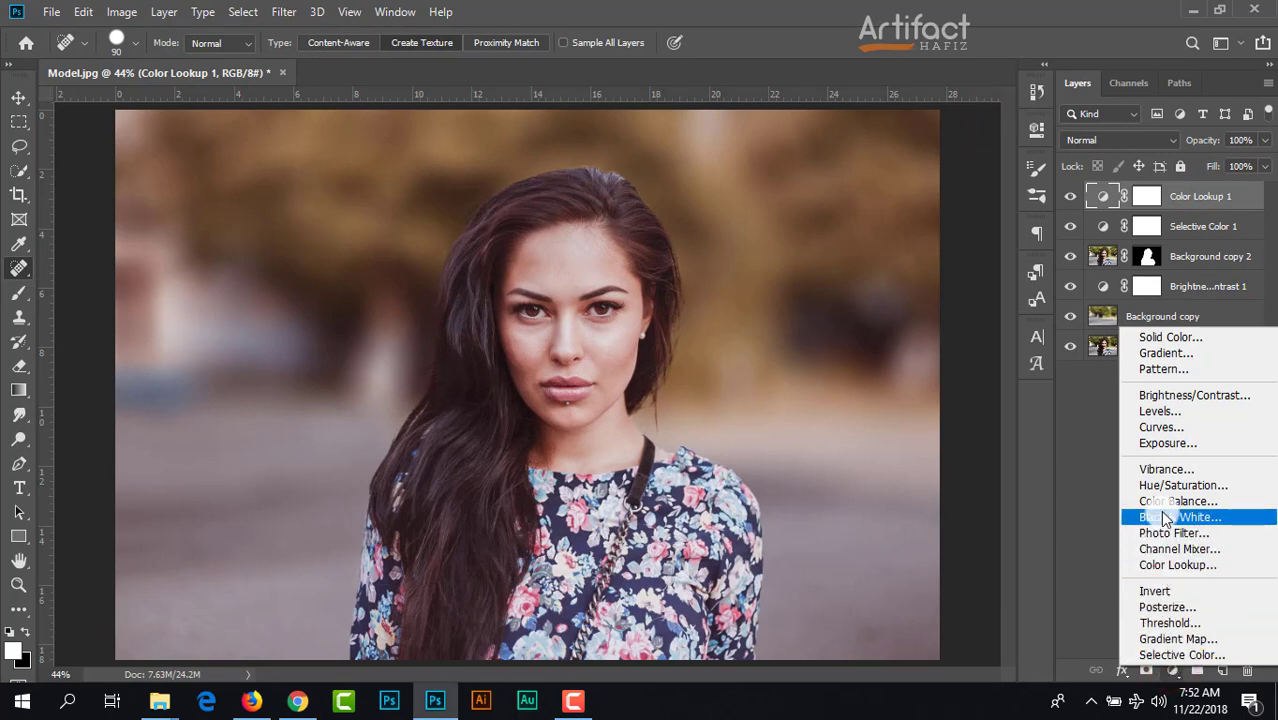
click(1159, 412)
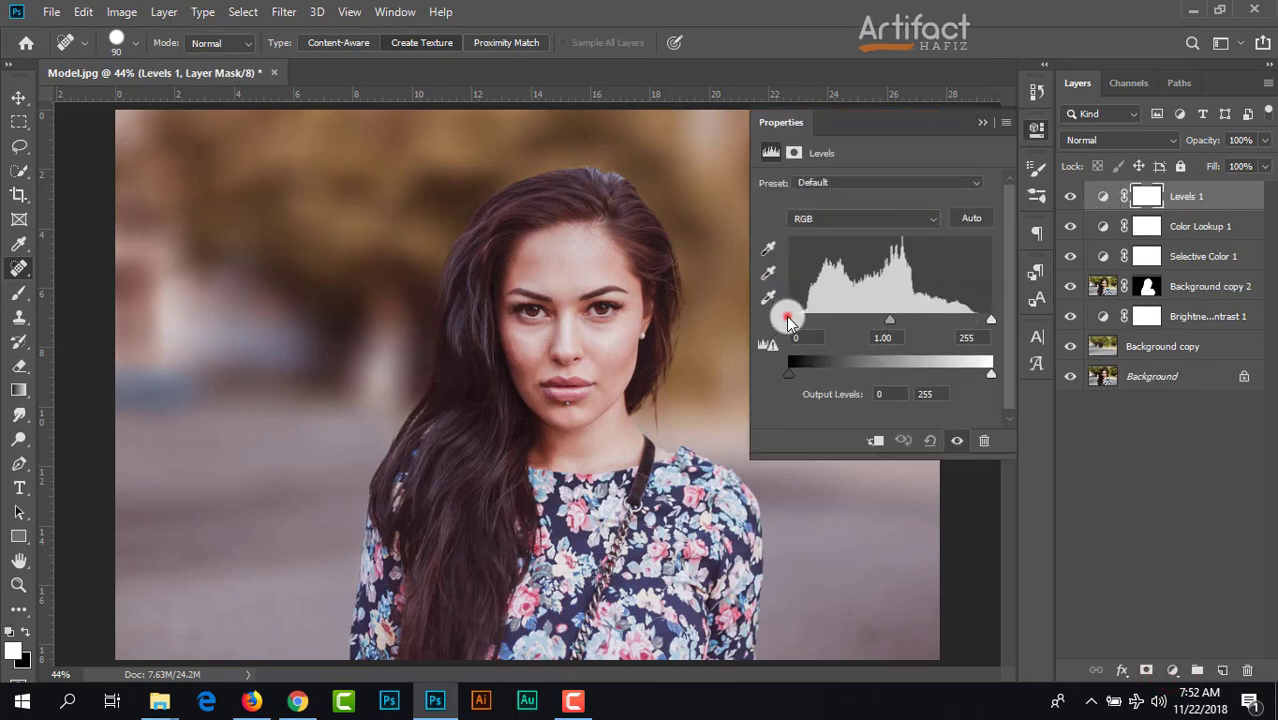
drag(789, 320, 803, 320)
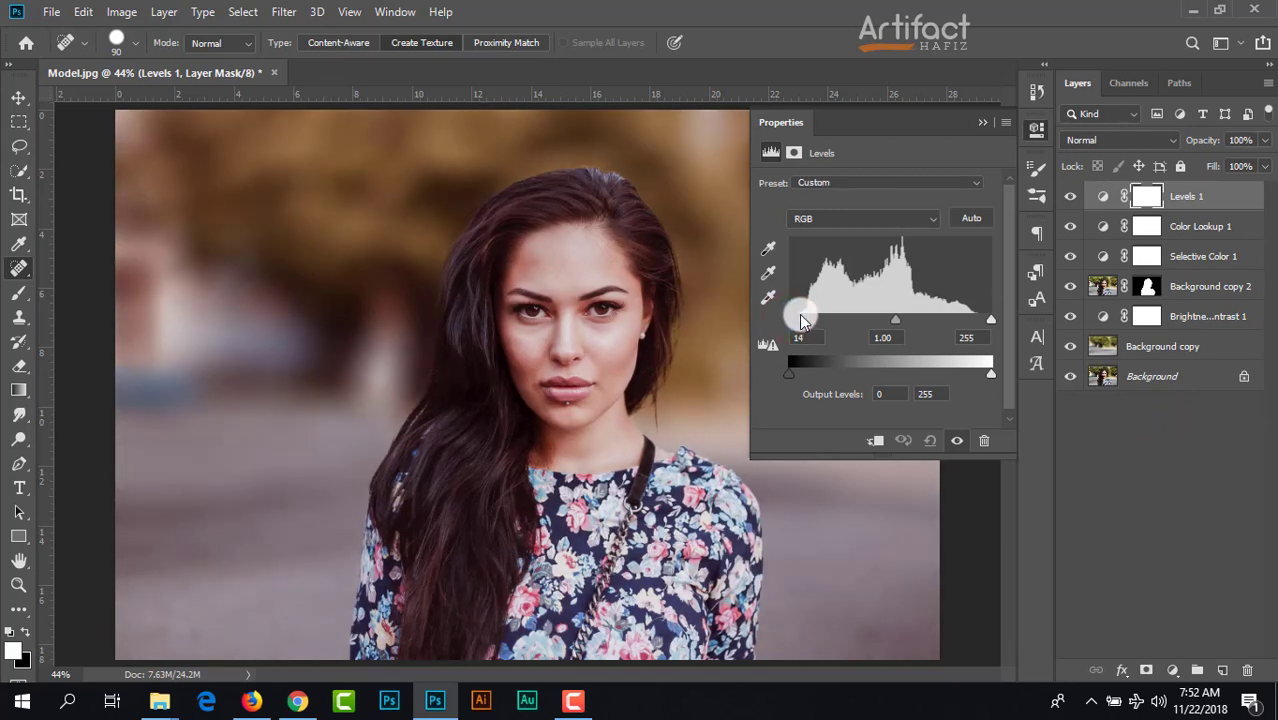
drag(990, 320, 980, 330)
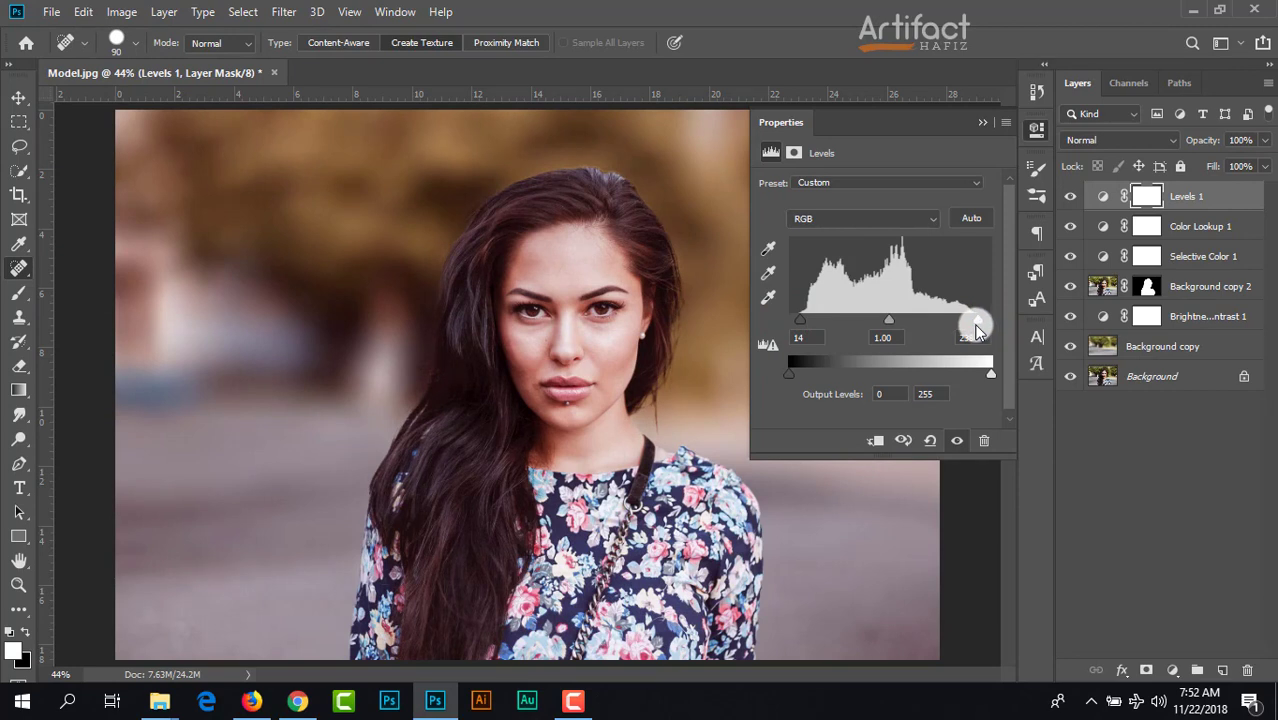
click(979, 120)
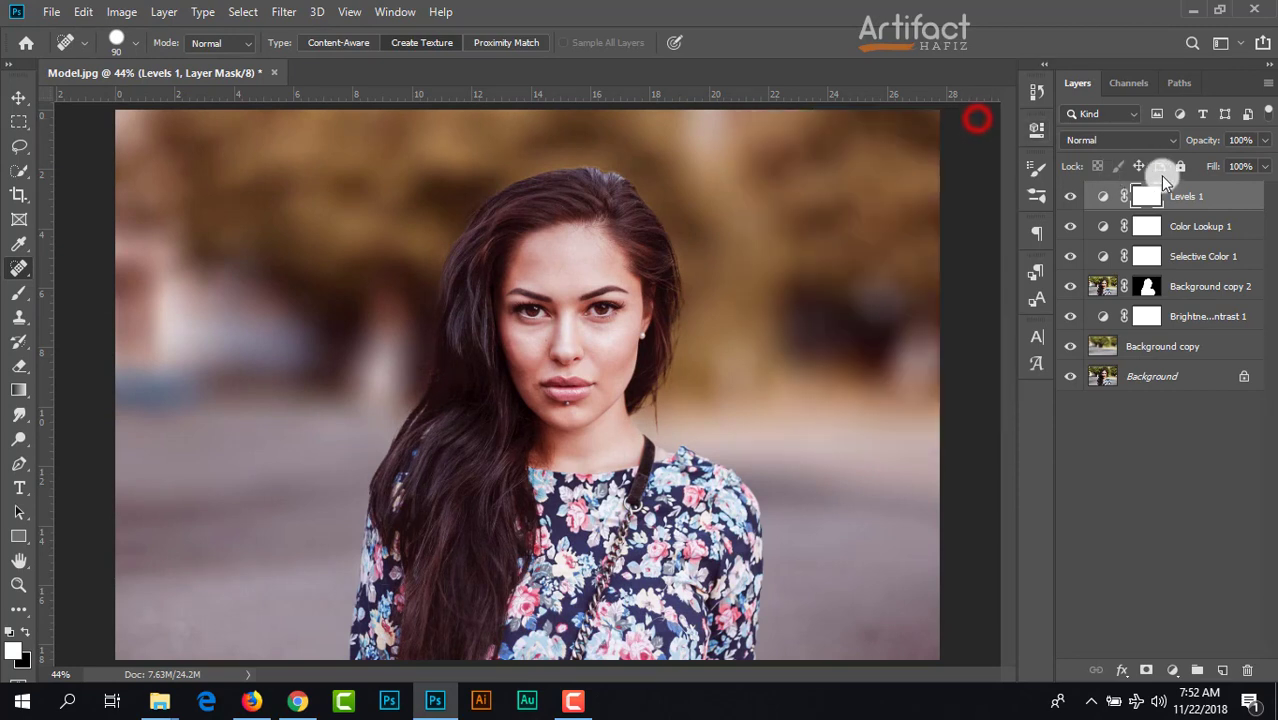
Step: Add a Gradient Map adjustment layer above Levels 1 using the Violet, Orange preset
click(1207, 196)
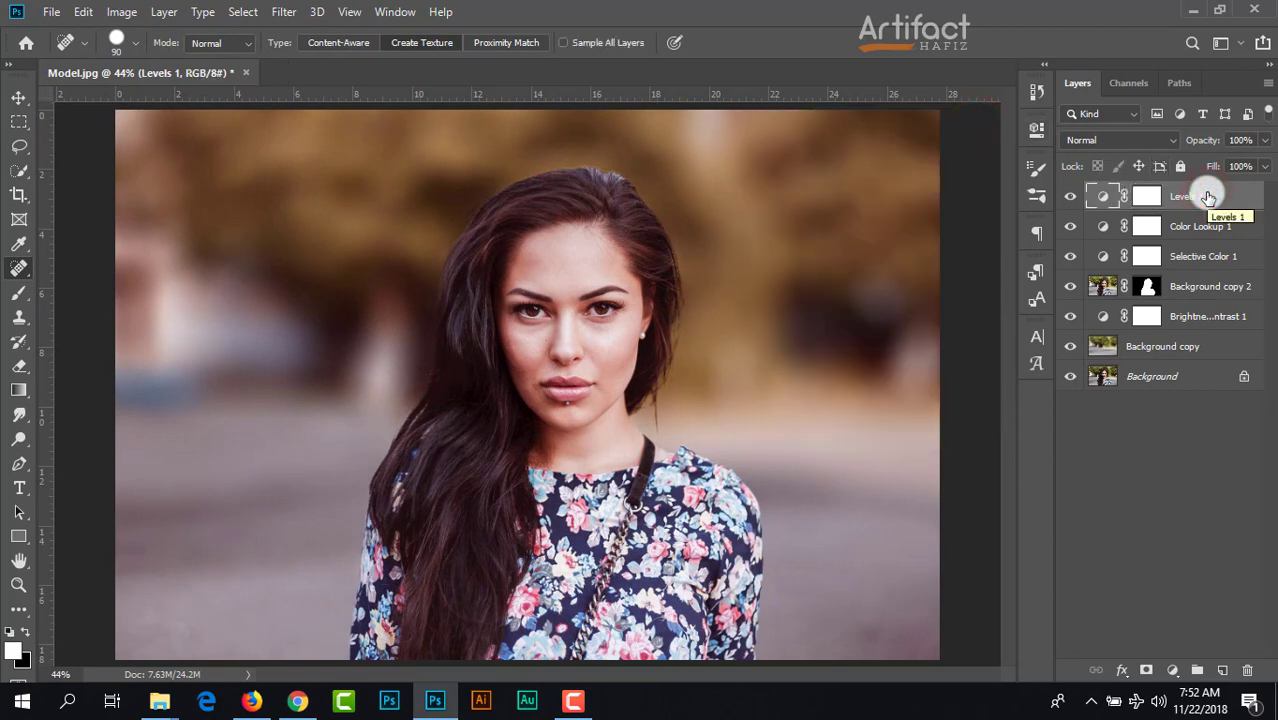
click(1172, 670)
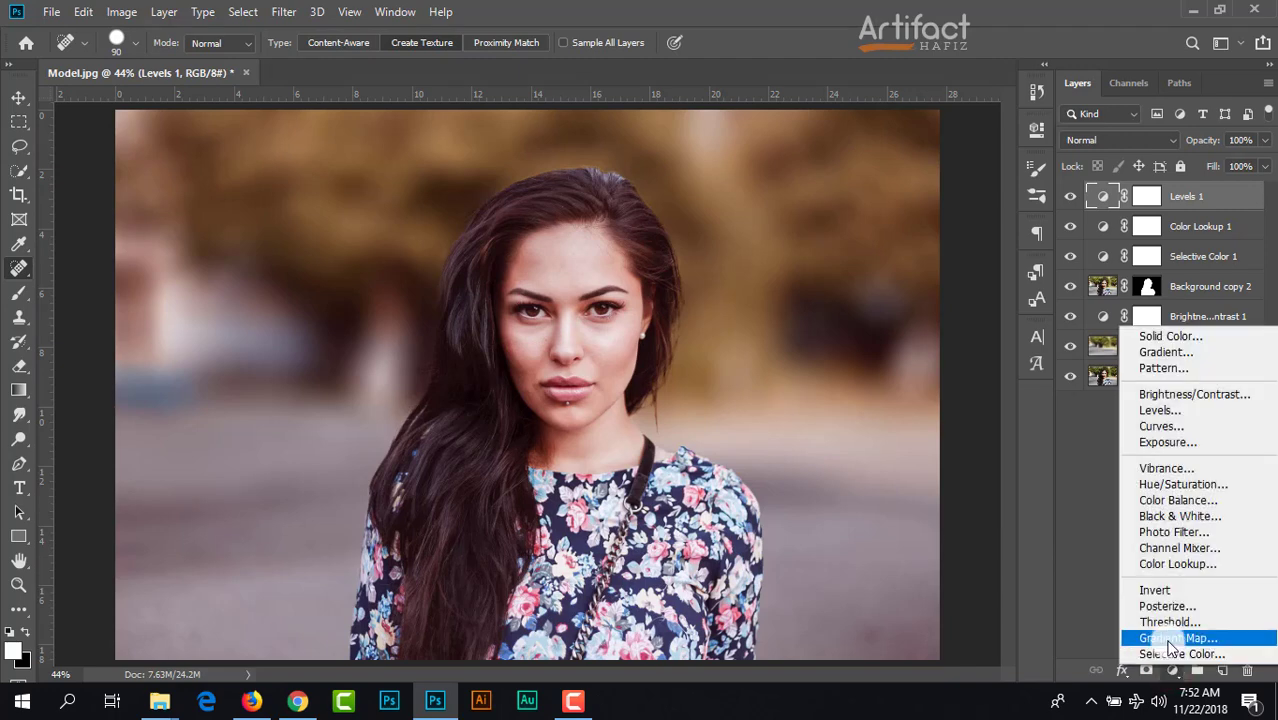
click(1170, 641)
click(815, 179)
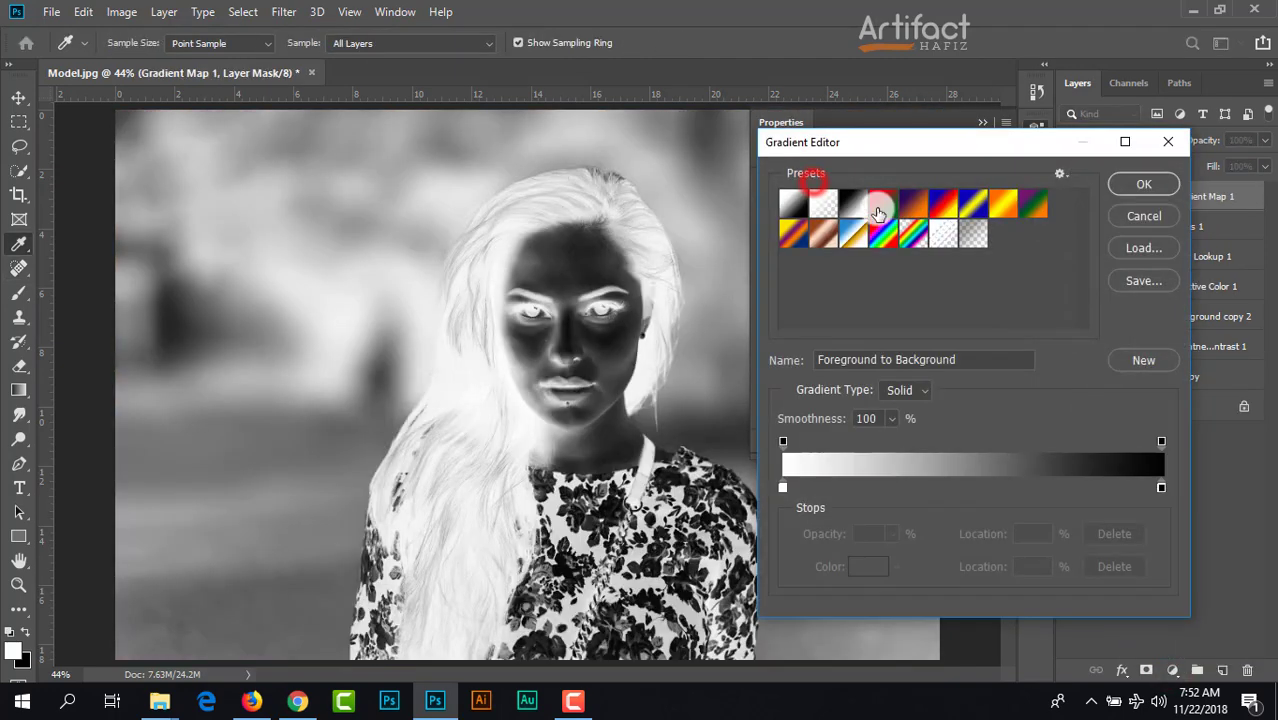
click(914, 201)
click(1115, 191)
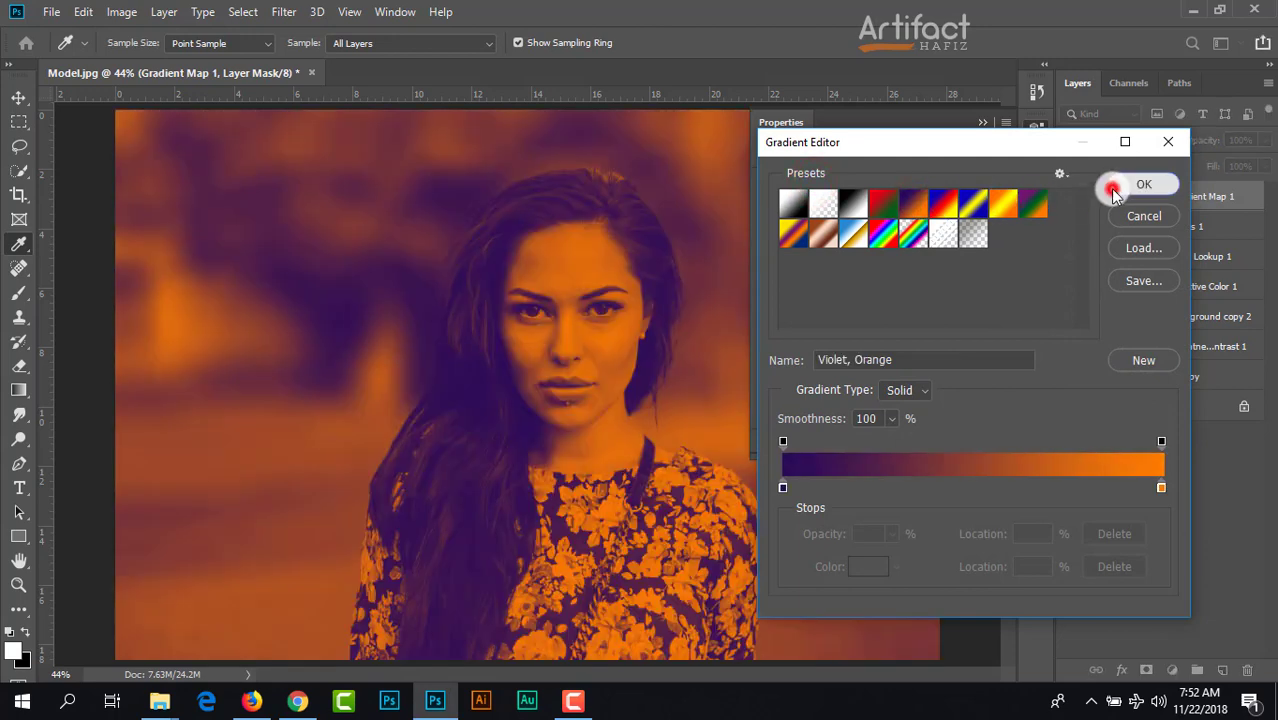
Step: Set the Gradient Map layer to Soft Light at 5% opacity and compare the image with and without it
click(1115, 140)
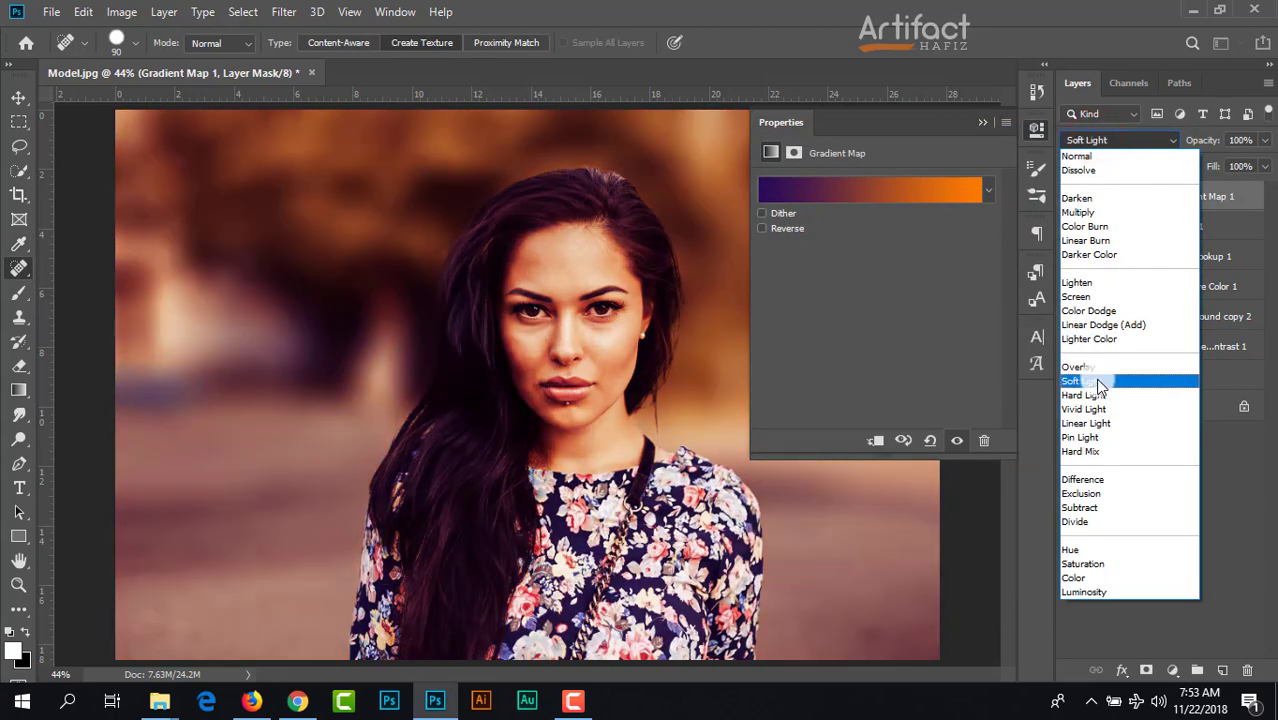
click(1098, 382)
click(982, 122)
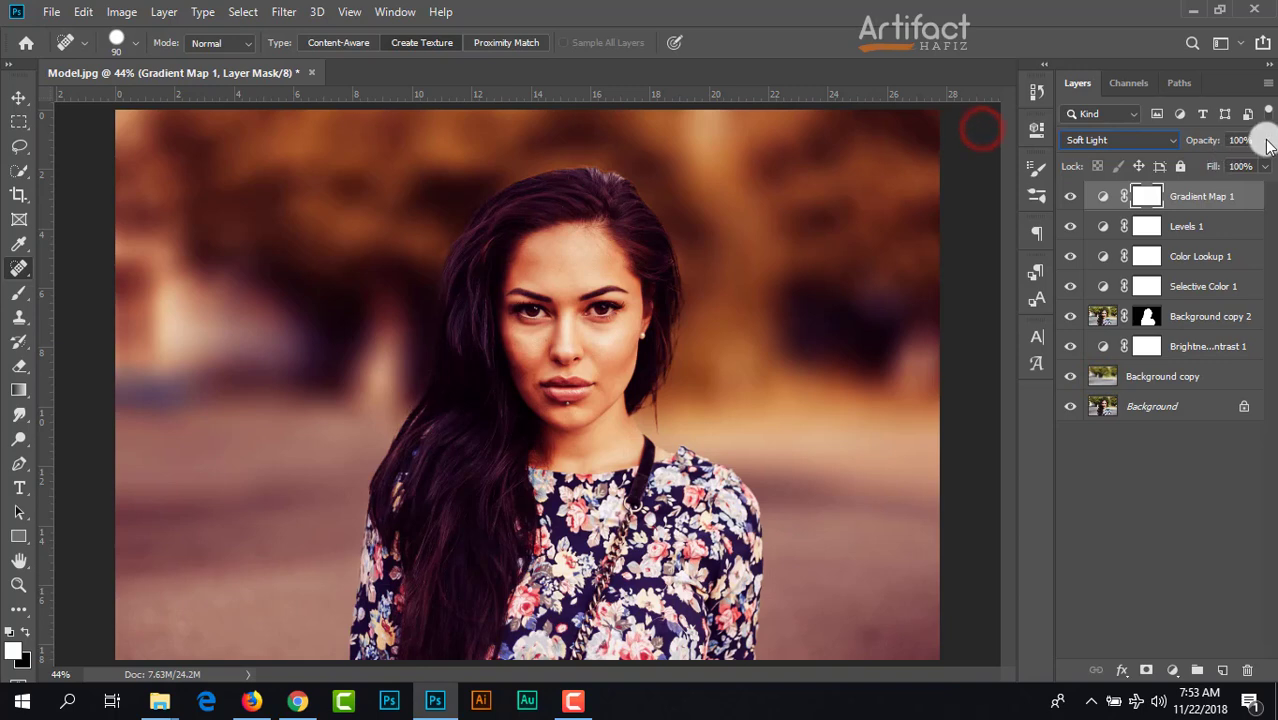
click(1266, 140)
drag(1262, 163, 1185, 171)
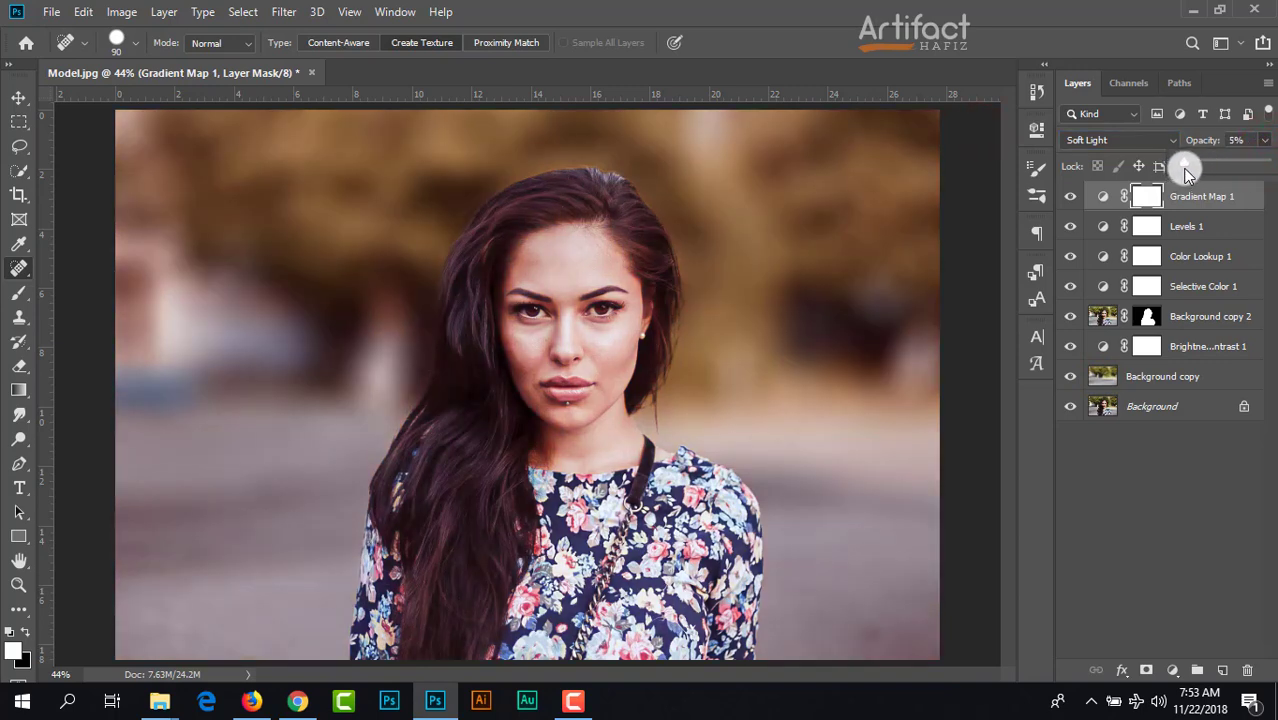
click(1069, 198)
click(1068, 198)
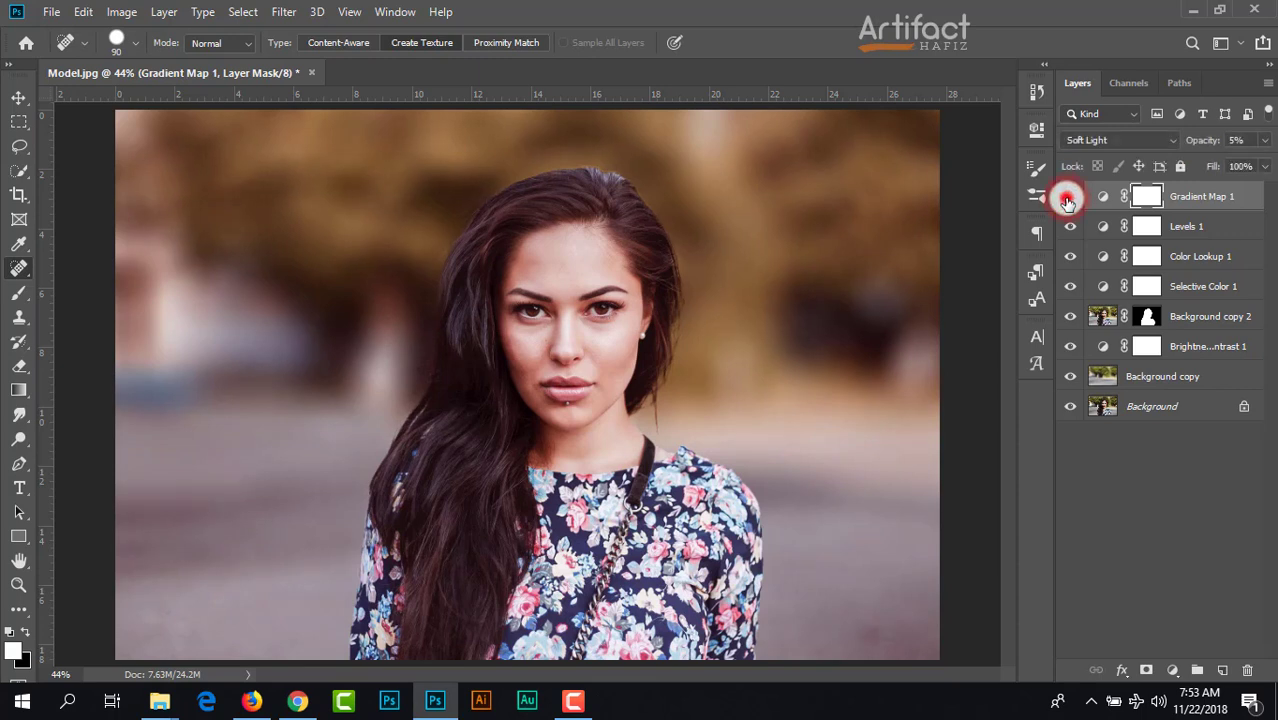
click(1067, 199)
click(1067, 199)
Step: Create a new layer above Gradient Map 1 and set the brush's foreground color to light orange ffc872
click(1201, 196)
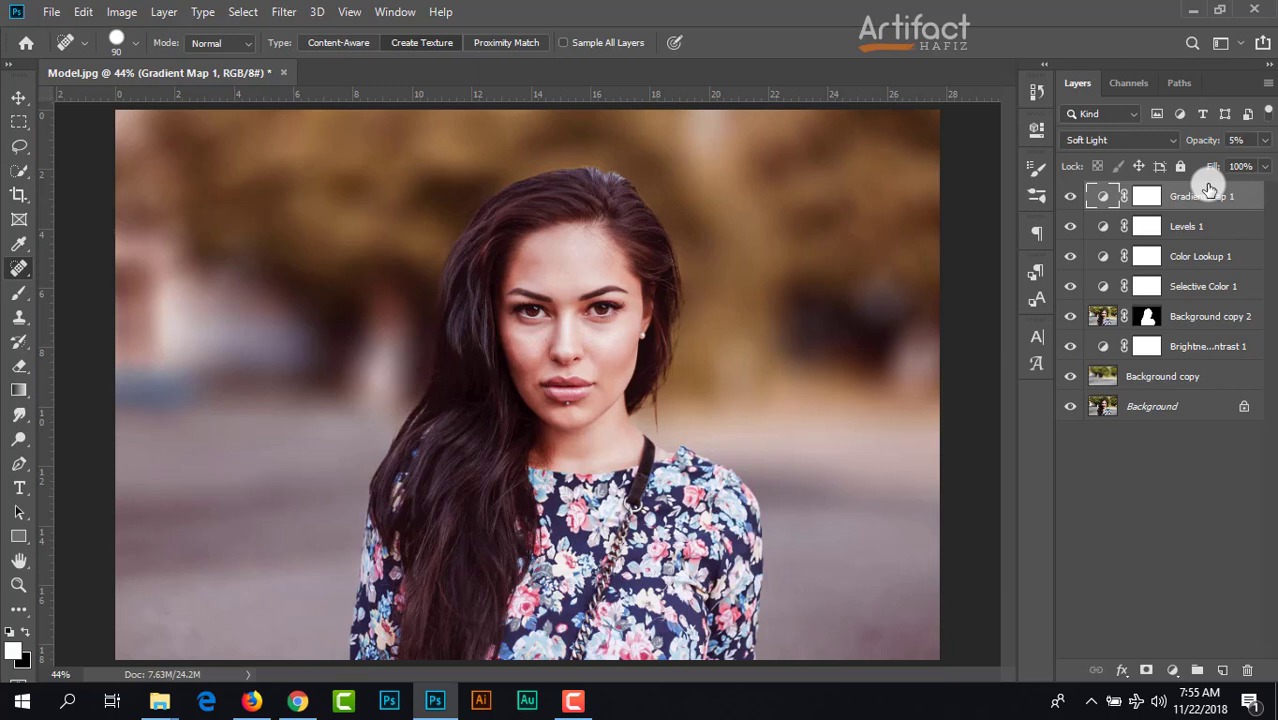
click(1222, 668)
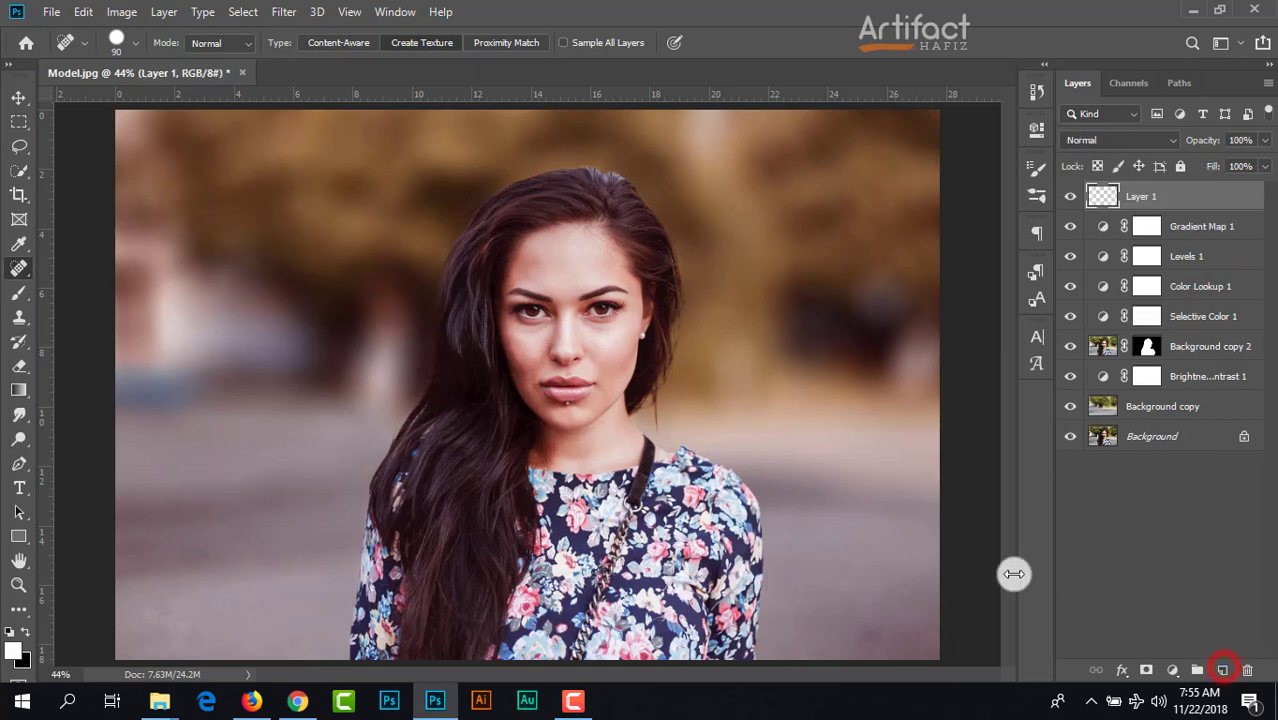
click(18, 292)
click(13, 650)
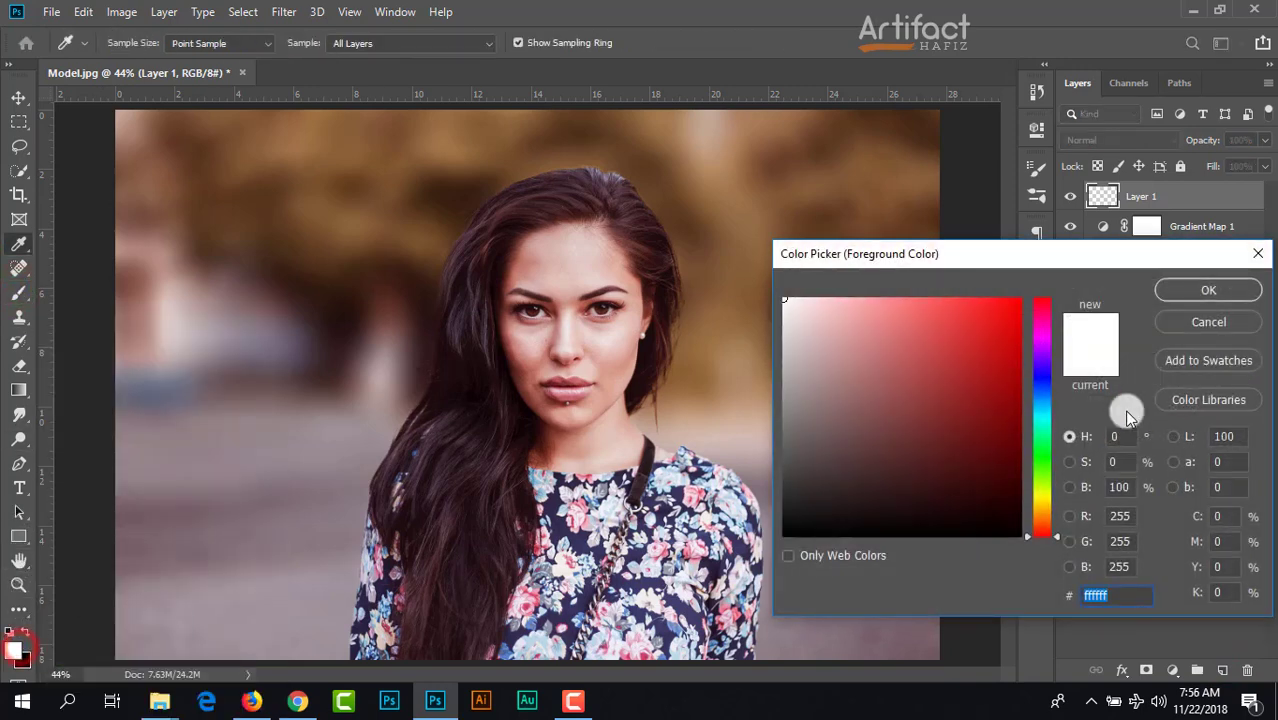
click(1041, 512)
click(958, 343)
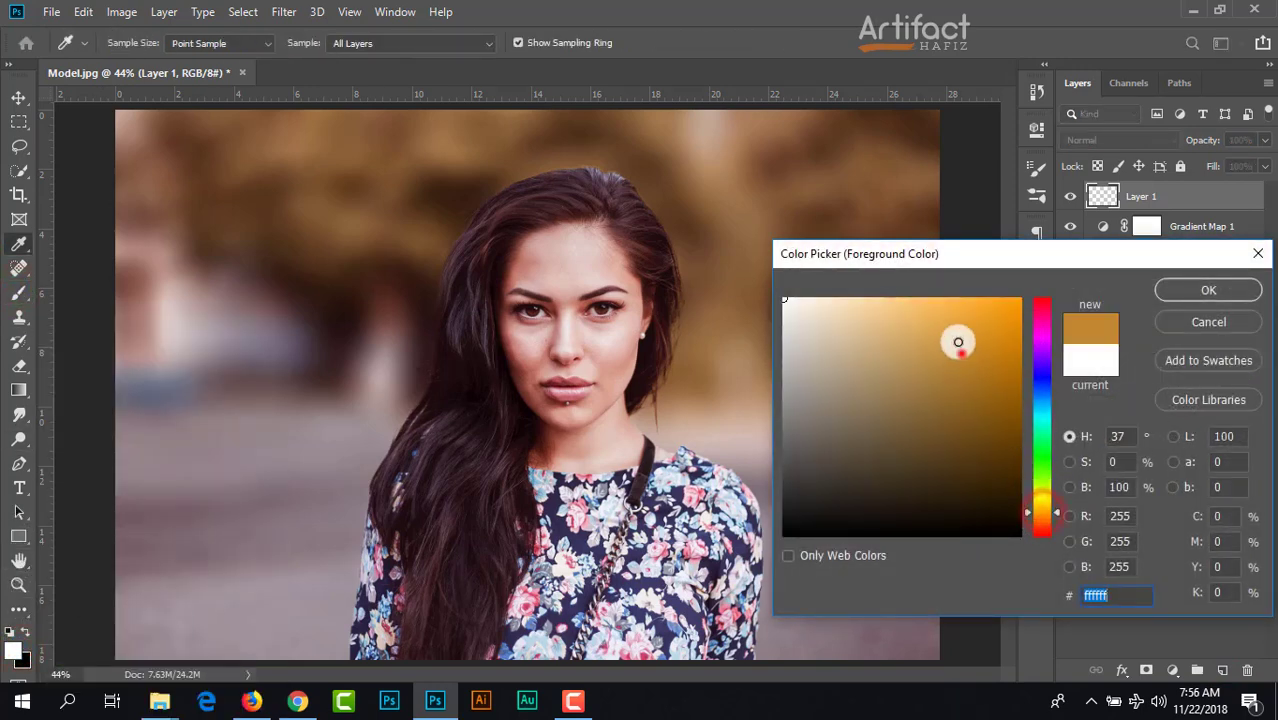
drag(958, 343, 914, 290)
click(1174, 289)
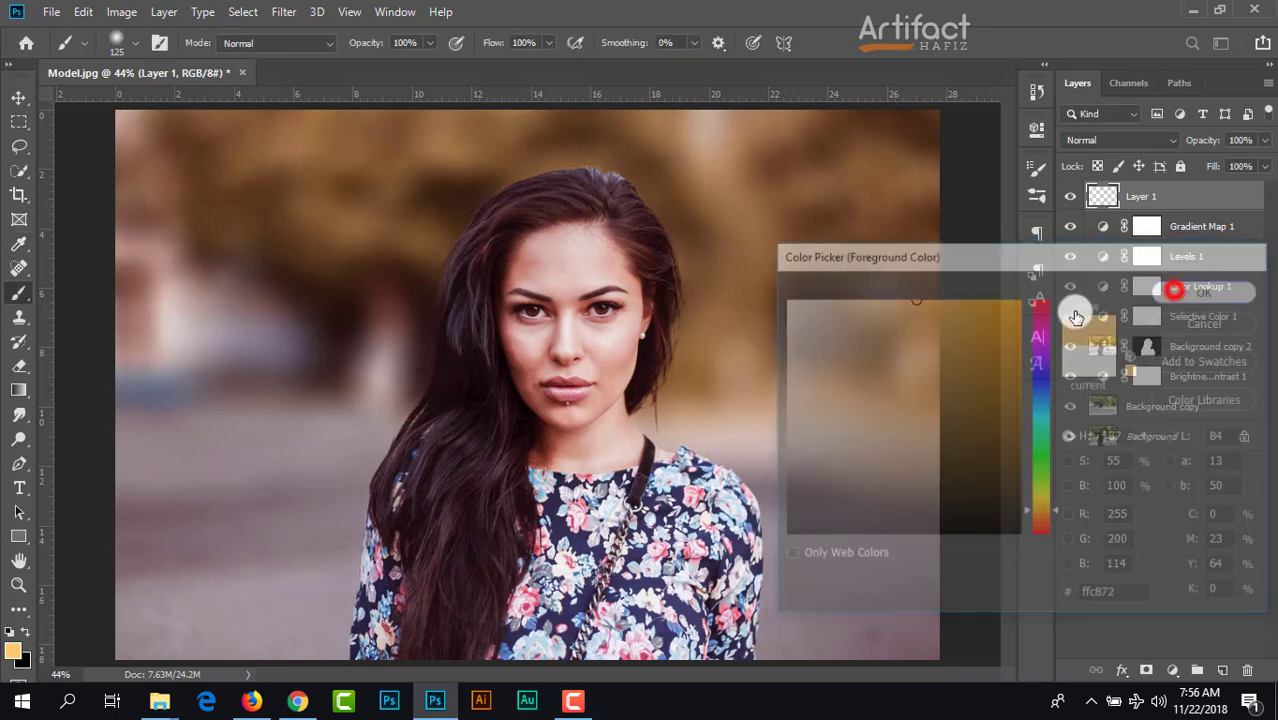
Step: Paint a single dab over the model's lower face on Layer 1 with a soft round 1000 px brush at 0% hardness
key(bracketright)
key(bracketright)
key(bracketright)
key(bracketright)
key(bracketright)
key(bracketright)
key(bracketright)
key(bracketright)
key(bracketright)
key(bracketright)
key(bracketright)
key(bracketright)
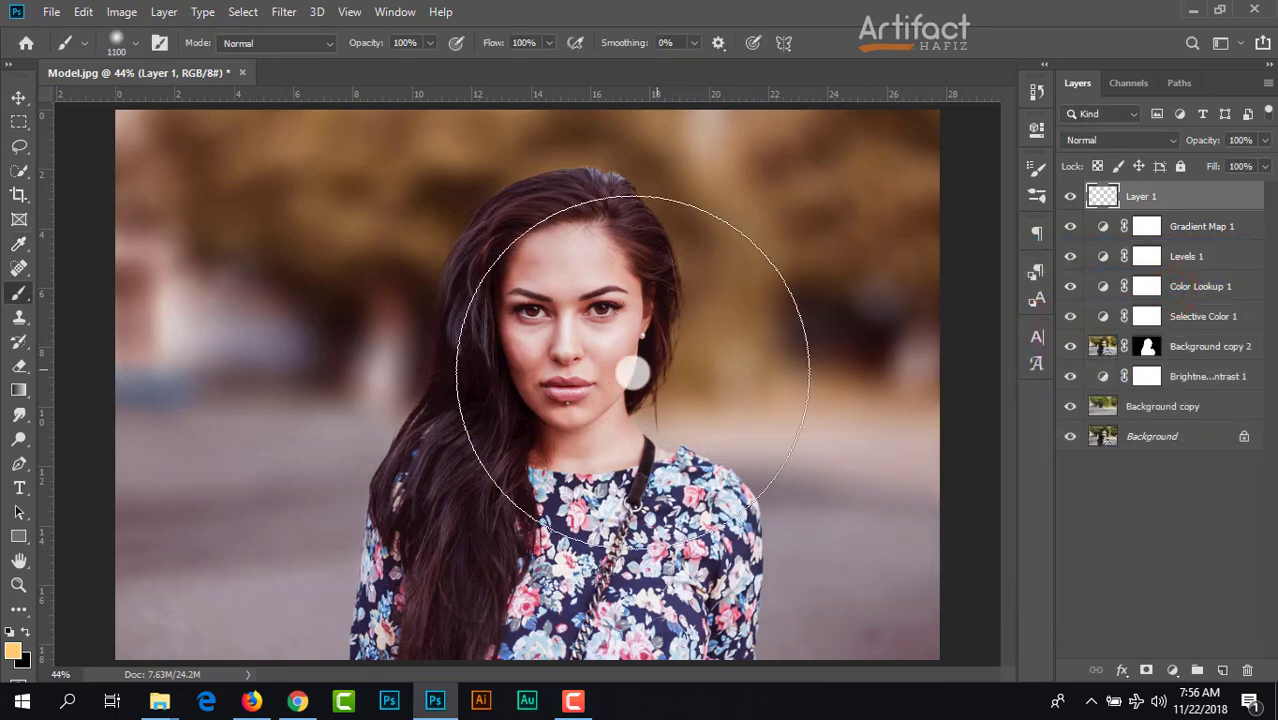
key(bracketleft)
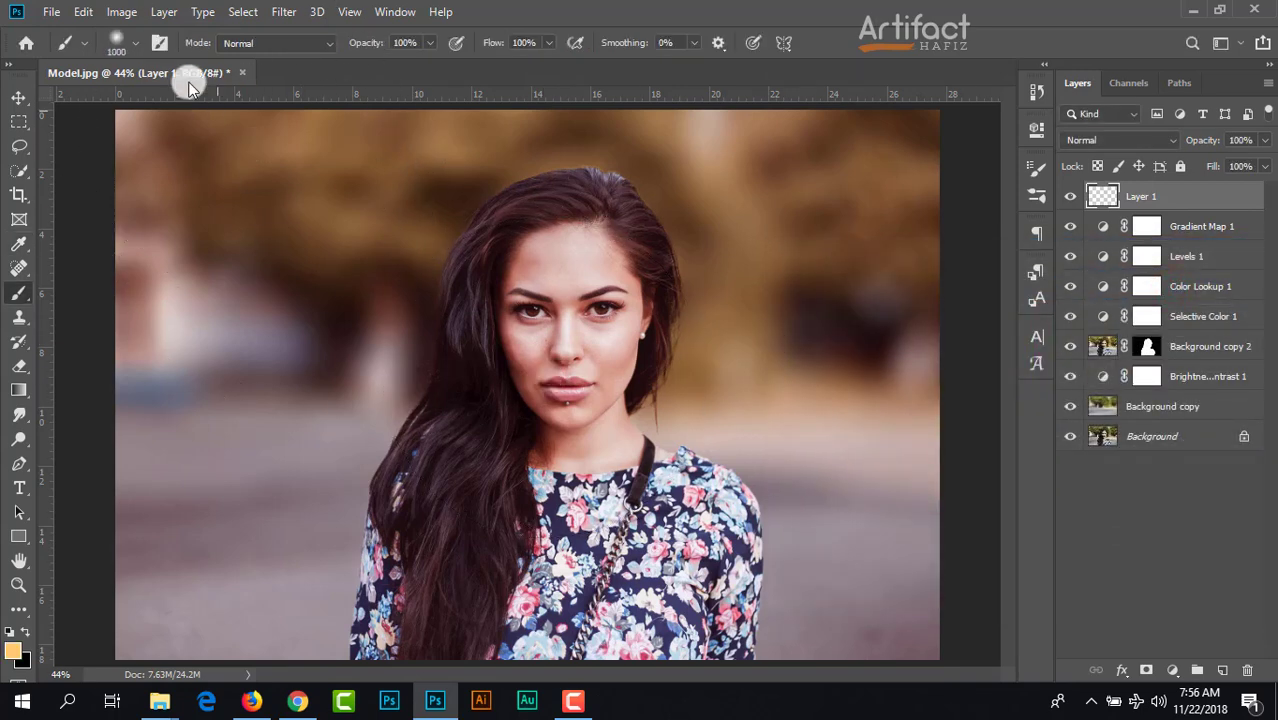
click(115, 45)
click(115, 44)
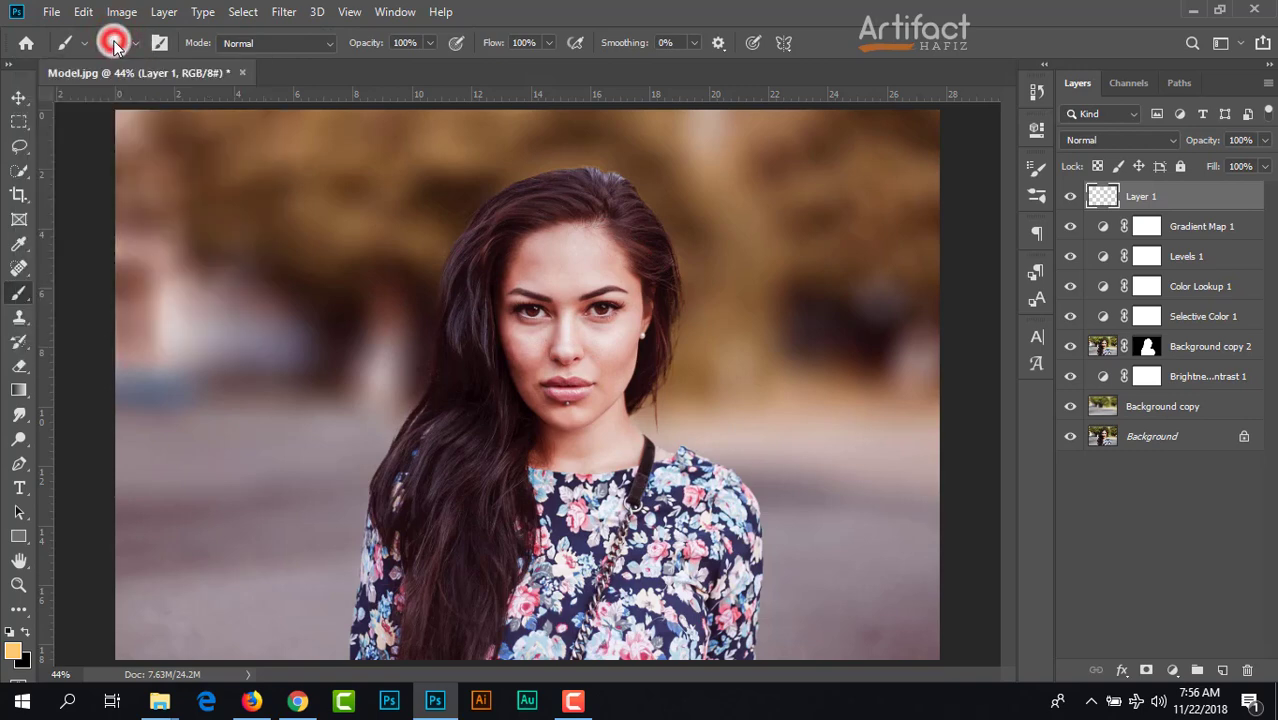
click(115, 44)
click(40, 184)
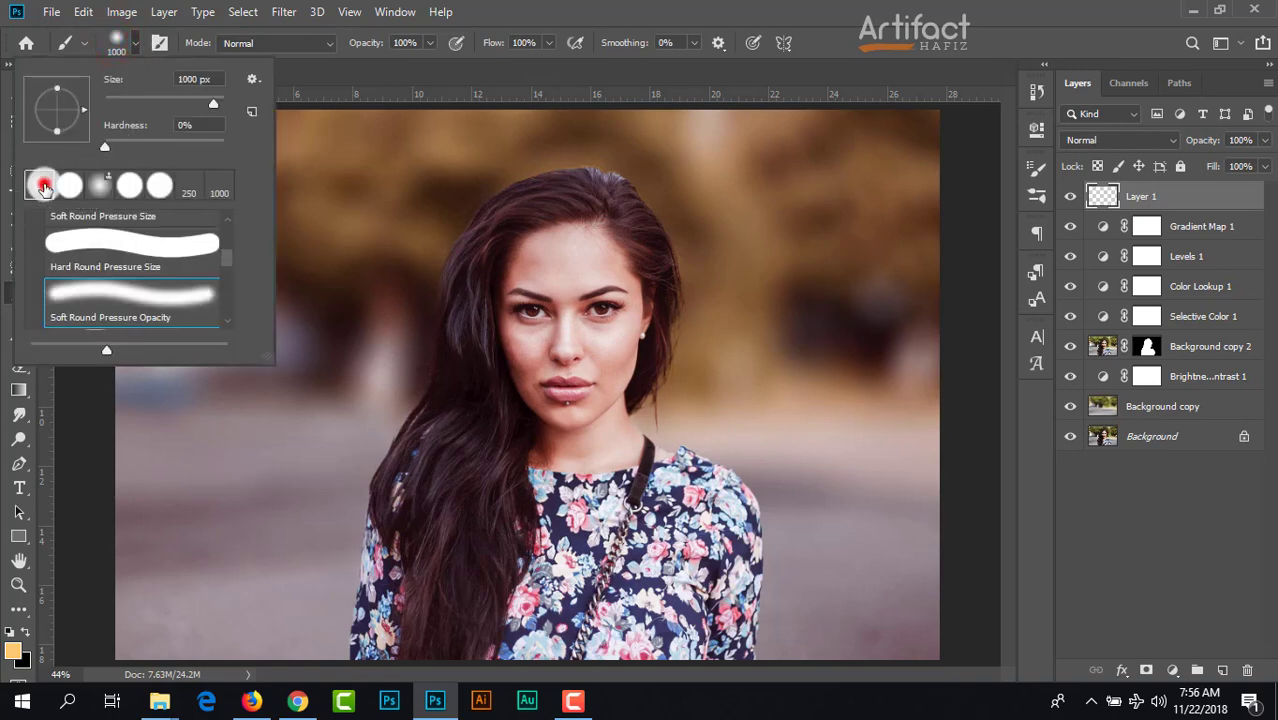
click(640, 4)
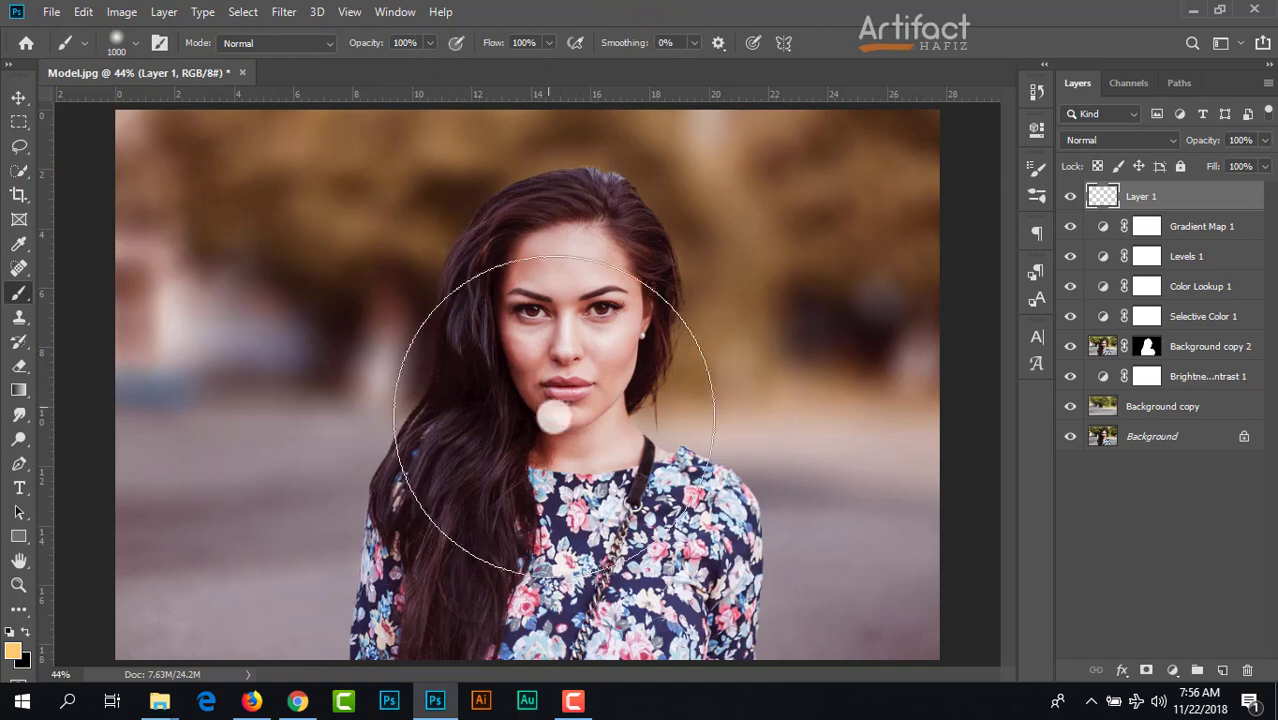
click(561, 391)
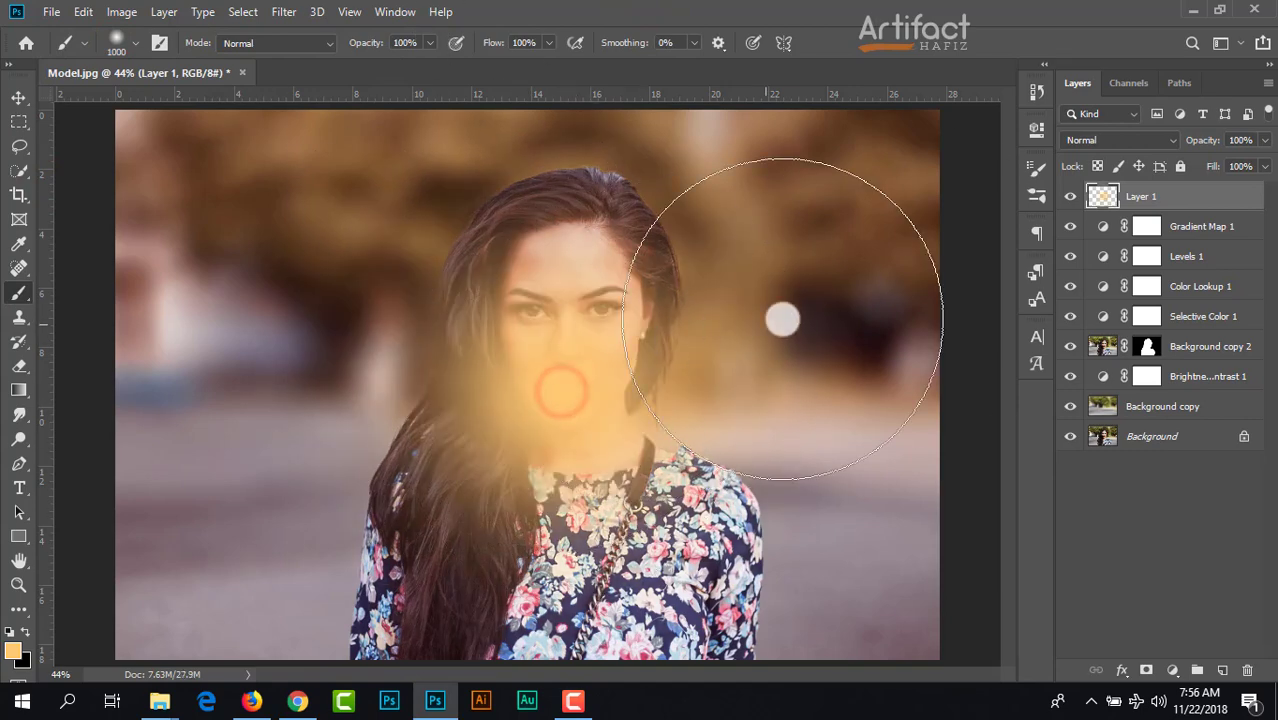
Step: Try Overlay as Layer 1's blend mode, then set it to Screen
click(1105, 148)
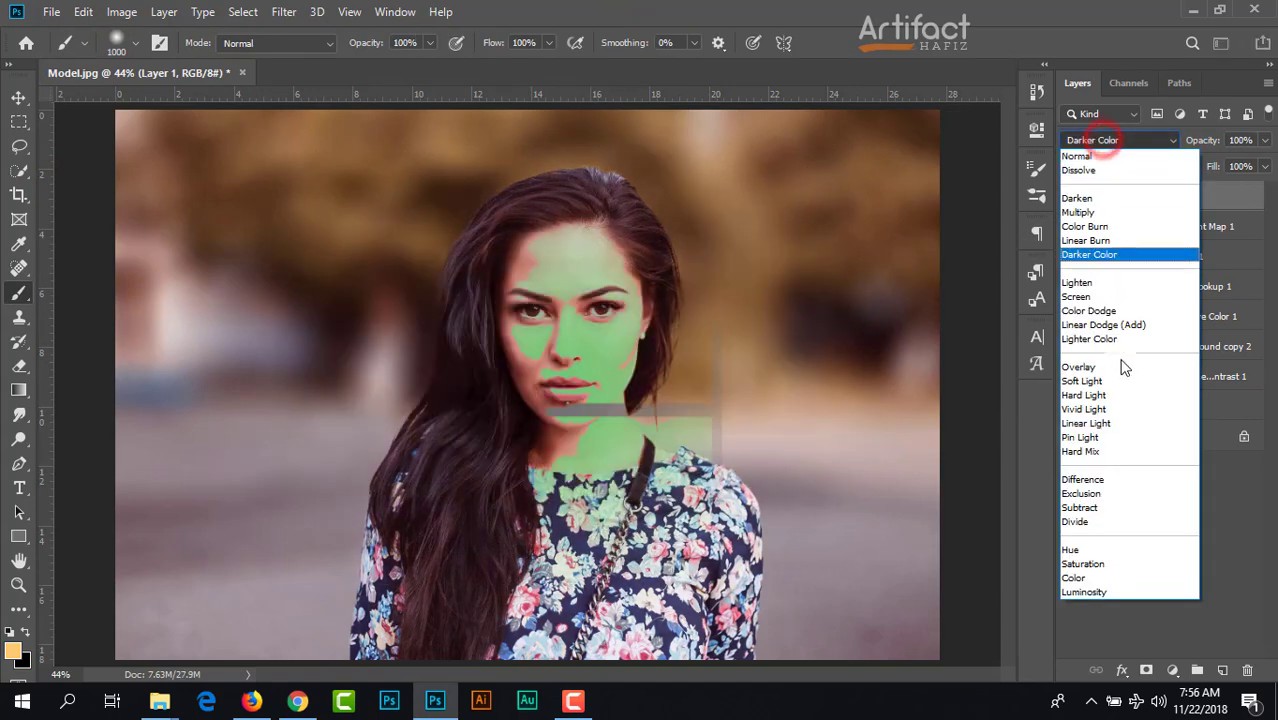
click(1099, 368)
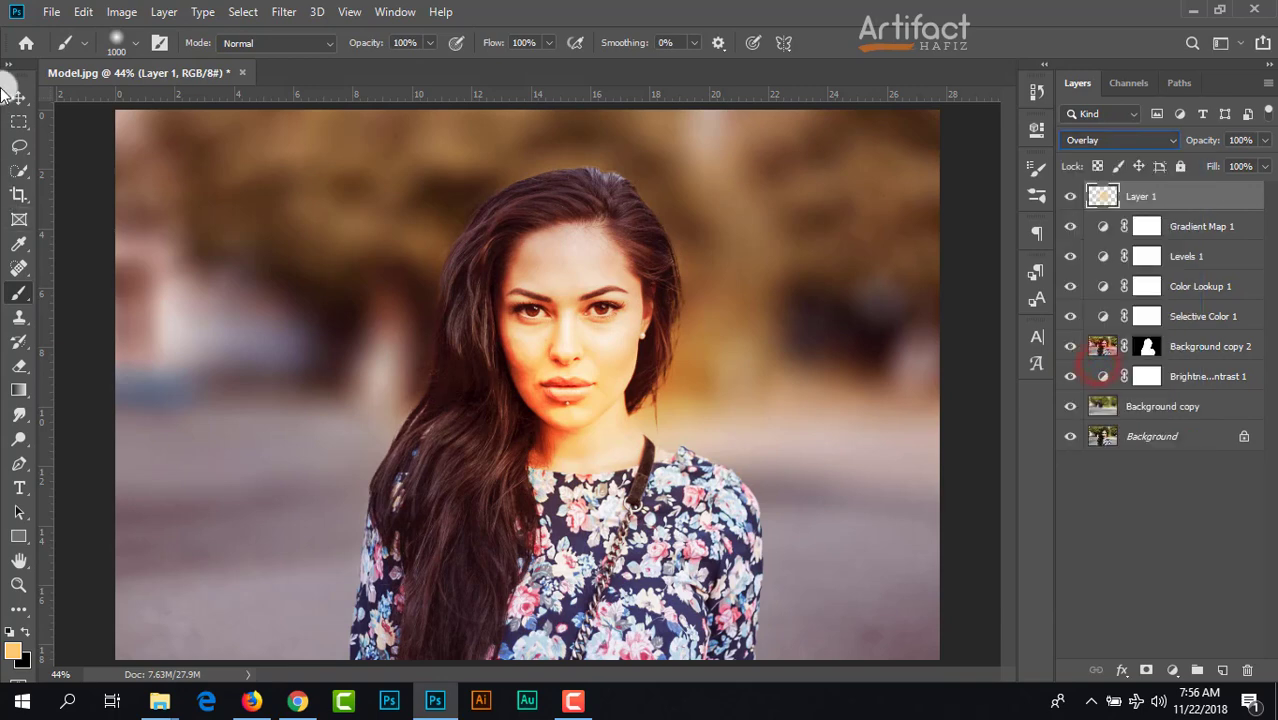
click(1130, 143)
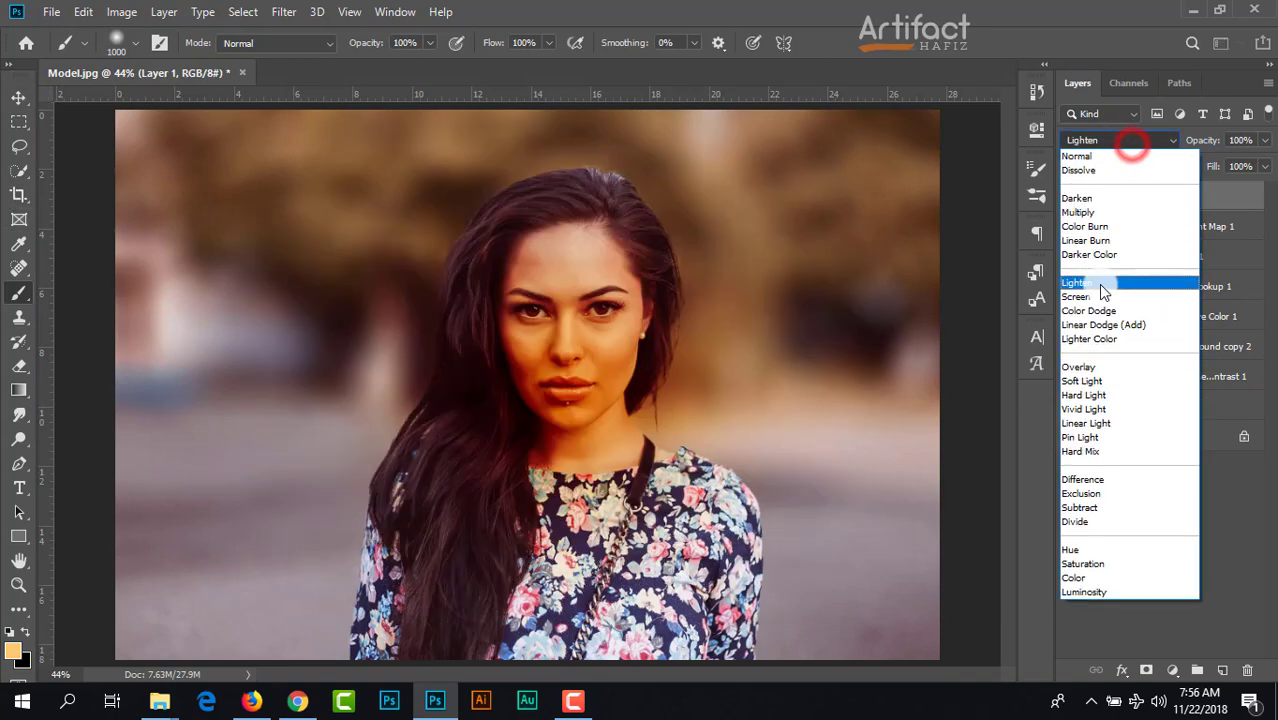
click(1100, 297)
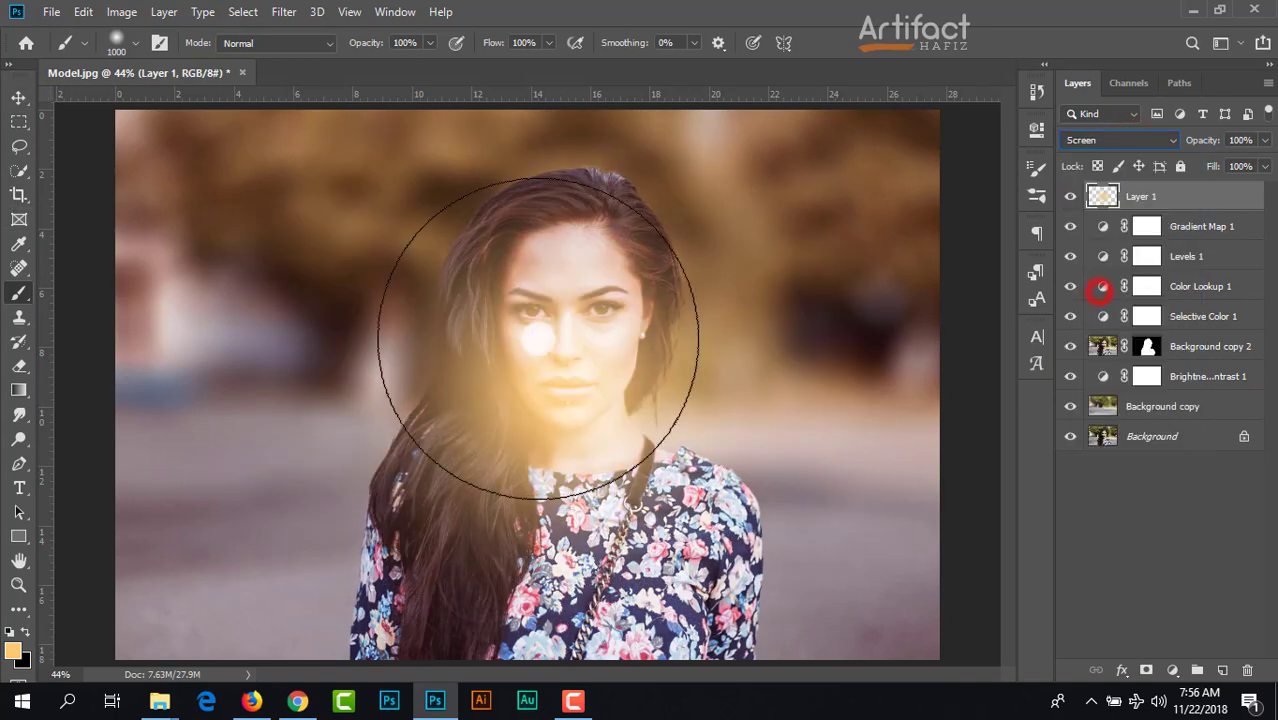
Step: Move the orange glow on Layer 1 off the model to the upper-left corner of the photo
click(17, 97)
drag(449, 370, 317, 143)
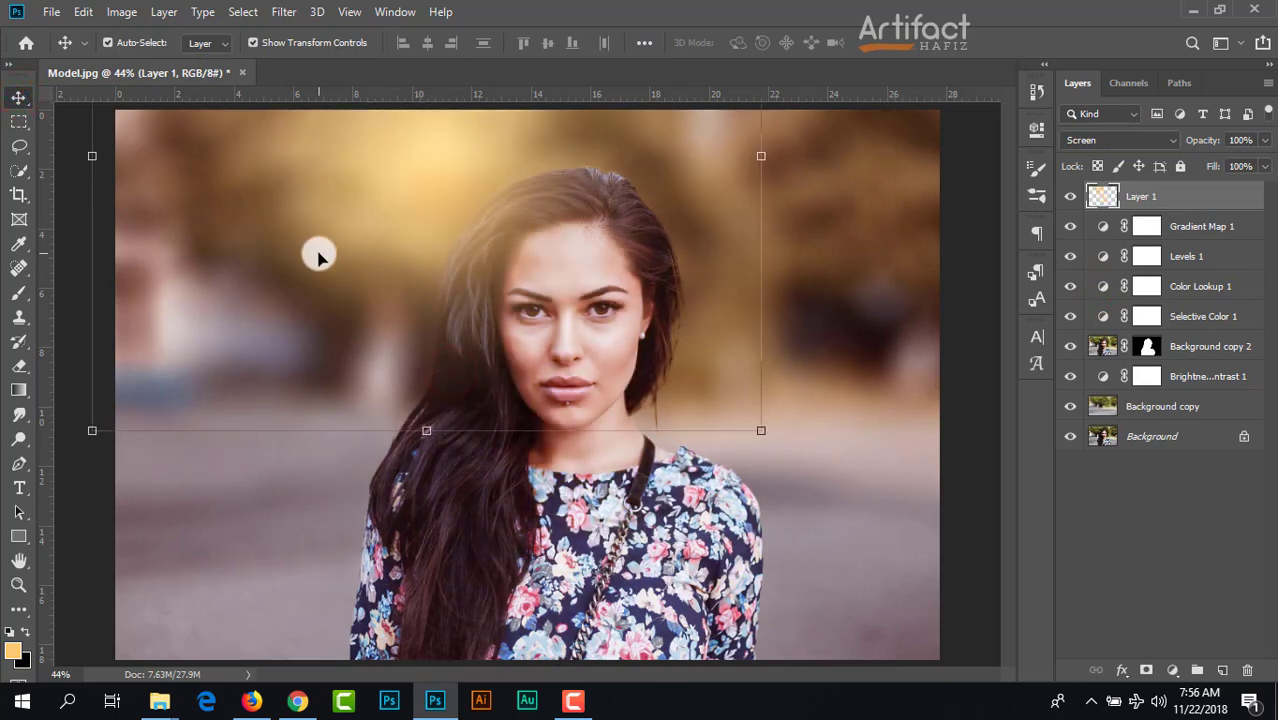
scroll(317, 256, down, 5)
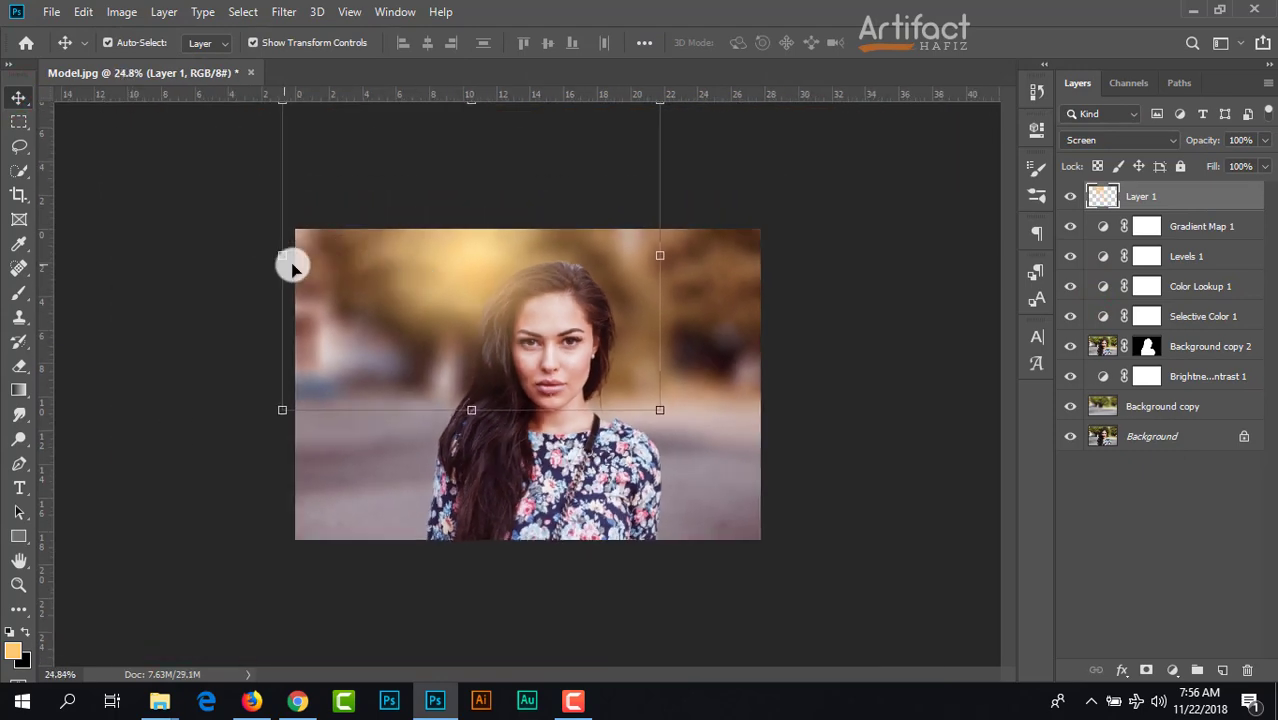
drag(388, 300, 281, 254)
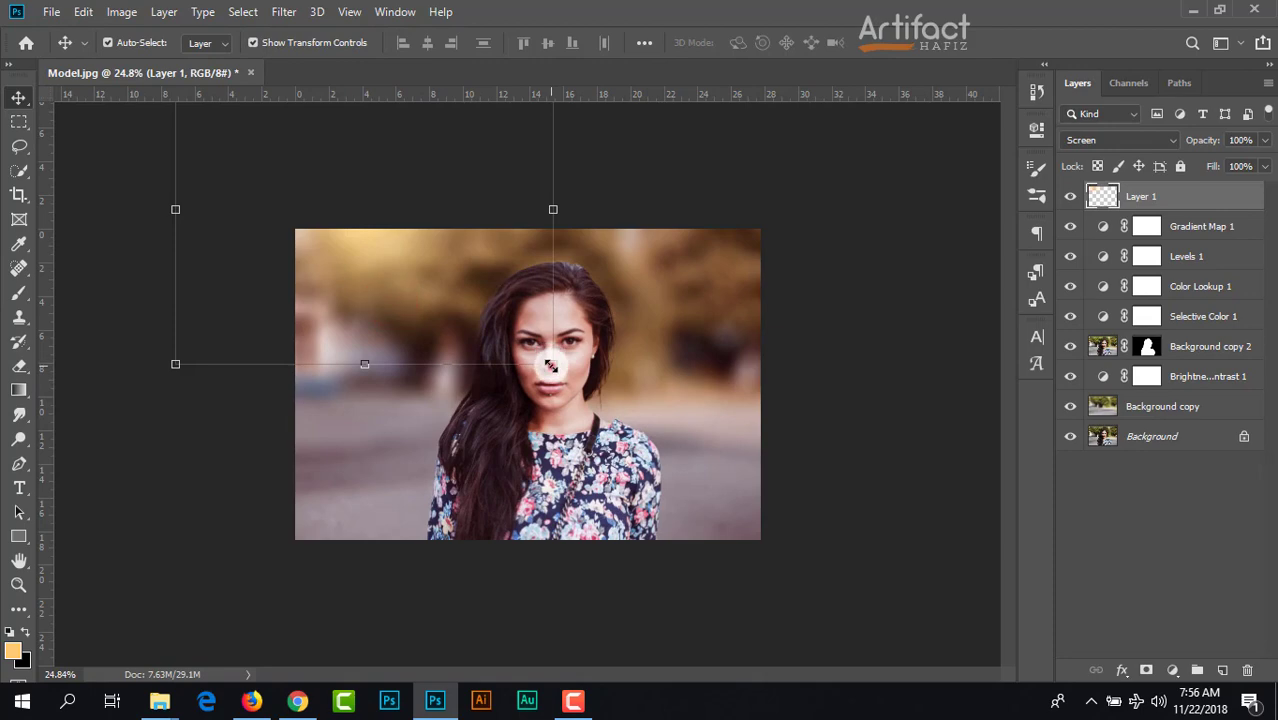
Step: Enlarge the orange glow on Layer 1 to about 205%, keep it practically unrotated, and move it to the photo's upper-right area
drag(551, 366, 779, 448)
drag(460, 294, 716, 311)
drag(432, 521, 264, 408)
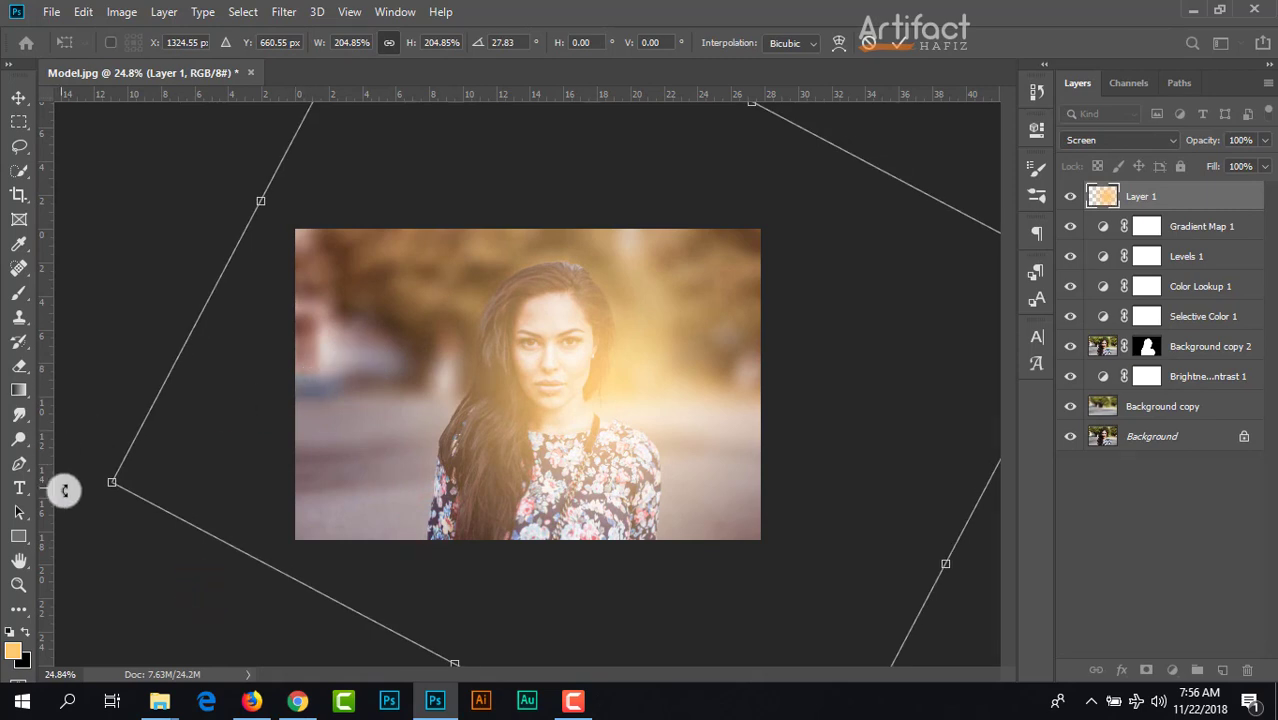
drag(78, 495, 299, 635)
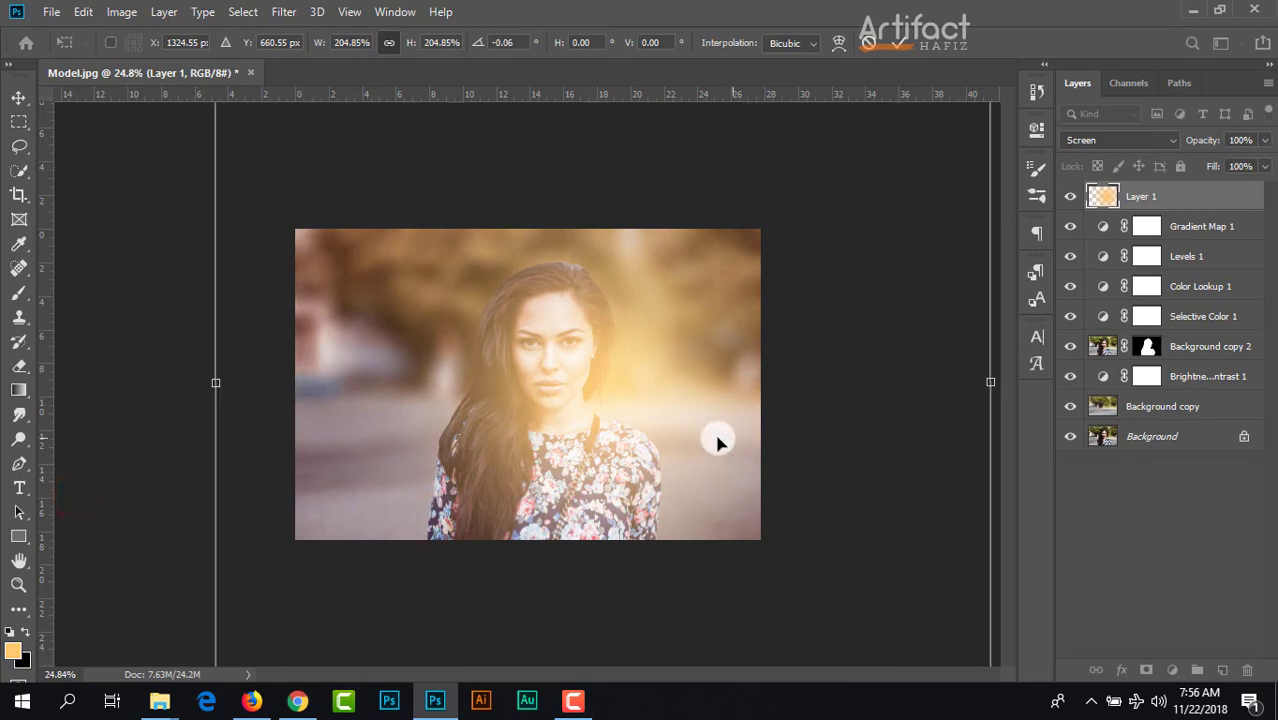
drag(702, 436, 741, 258)
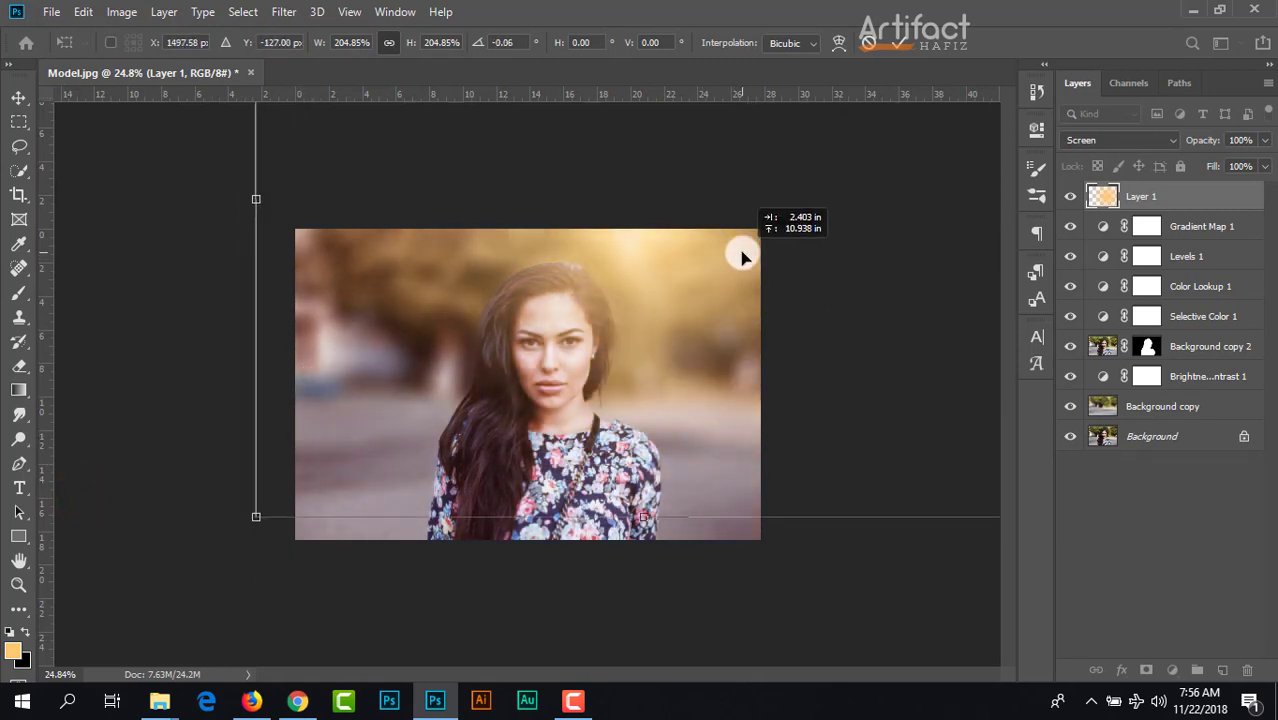
mouse_move(702, 348)
mouse_down()
mouse_move(702, 280)
mouse_move(702, 330)
mouse_move(716, 265)
mouse_move(730, 320)
mouse_move(779, 381)
mouse_move(608, 320)
mouse_move(650, 314)
mouse_move(729, 361)
mouse_move(753, 437)
mouse_move(757, 294)
mouse_move(684, 304)
mouse_move(713, 345)
mouse_up()
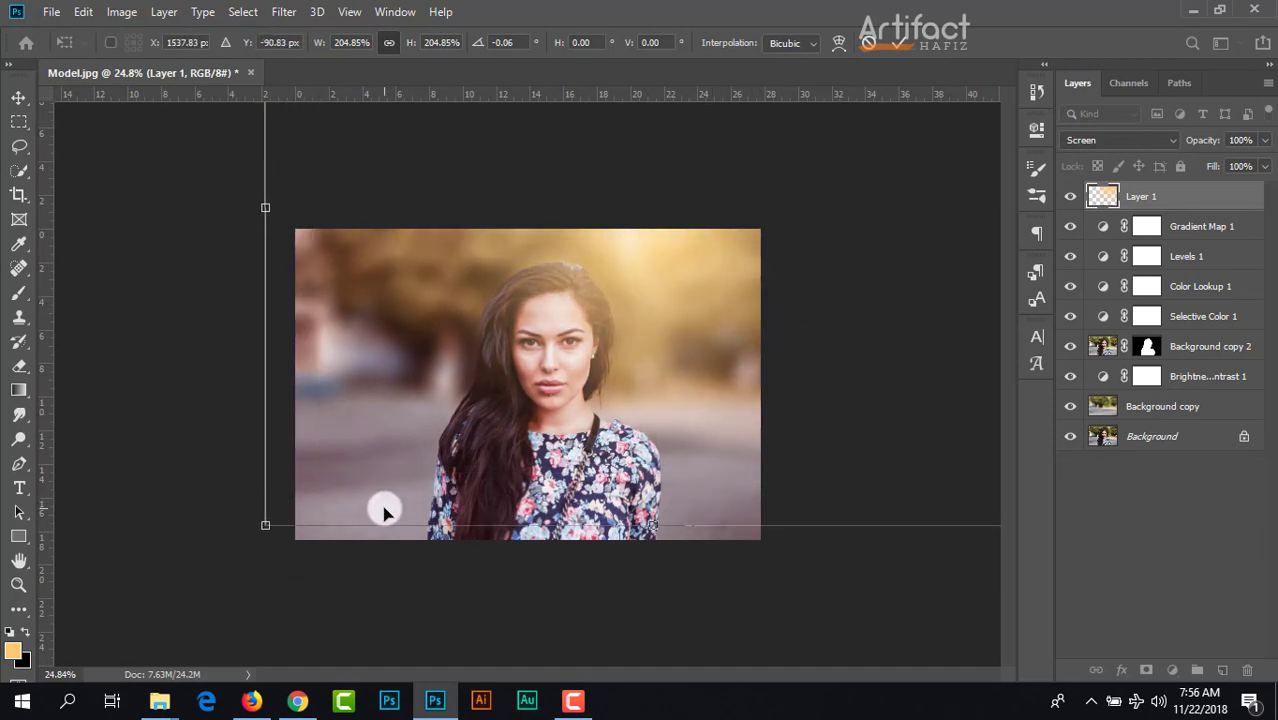
Step: Rescale the Layer 1 glow to about 124%, centered on the photo's upper edge beside the model's head, and apply the transform
drag(262, 523, 624, 229)
mouse_move(764, 188)
mouse_down()
mouse_move(656, 400)
mouse_move(593, 326)
mouse_move(668, 350)
mouse_move(599, 260)
mouse_move(621, 274)
mouse_up()
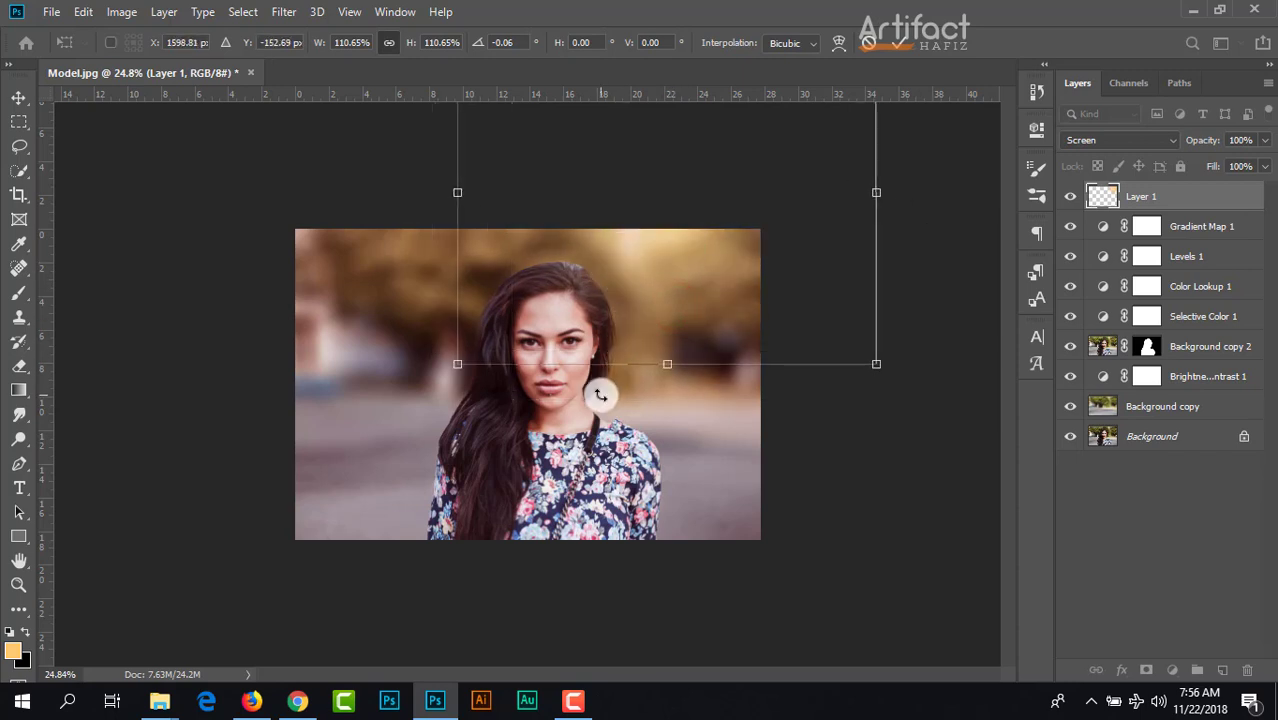
drag(463, 371, 413, 413)
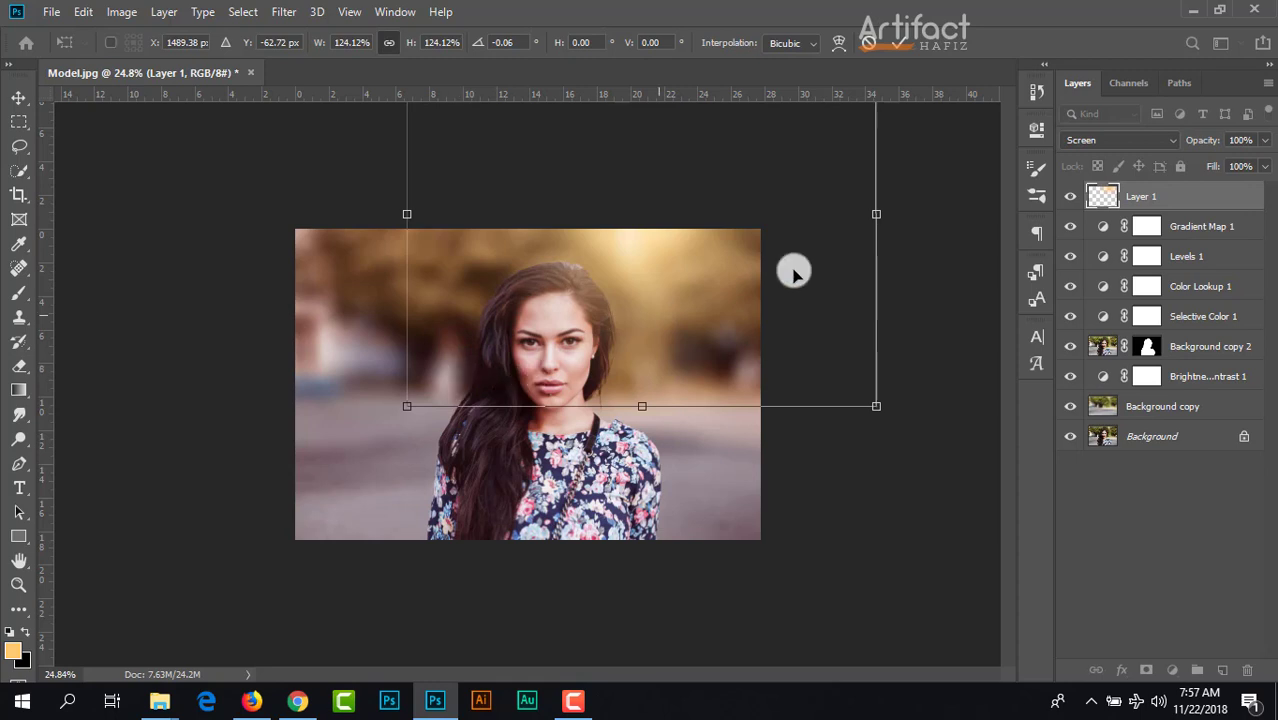
click(905, 50)
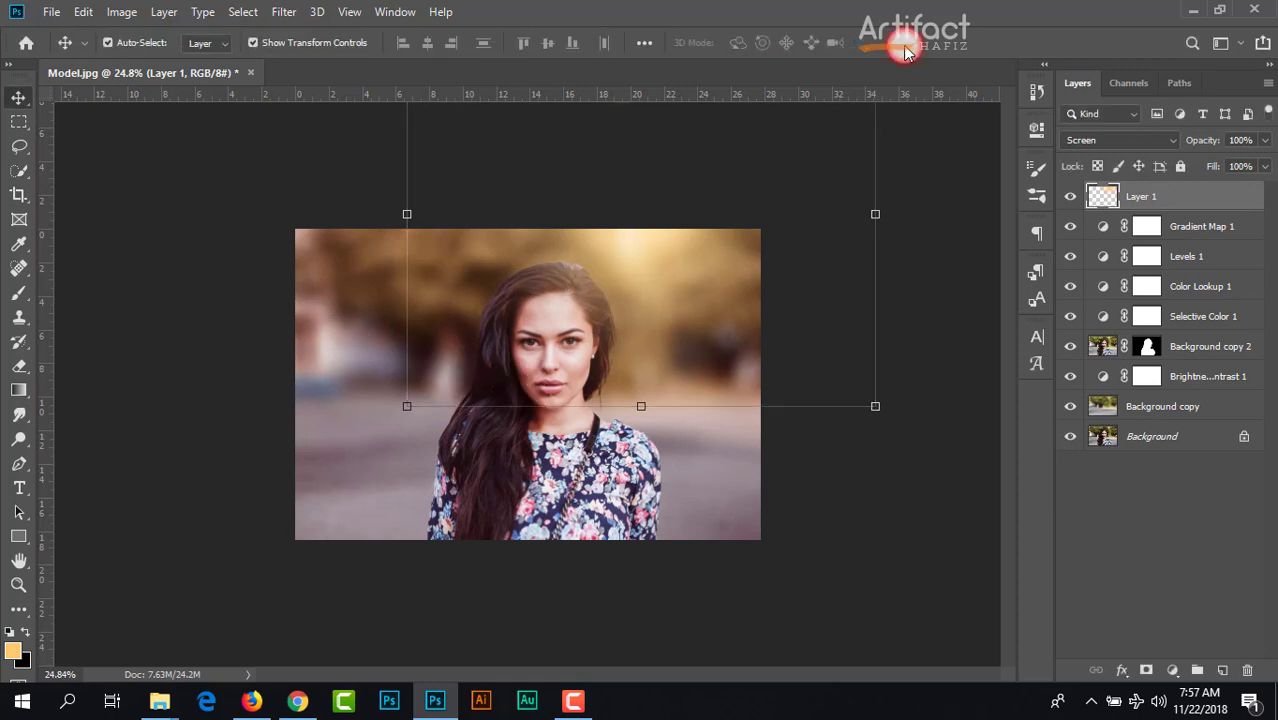
Step: Create a new layer above Layer 1 and paint it completely black with the 1000 px brush
scroll(658, 377, up, 3)
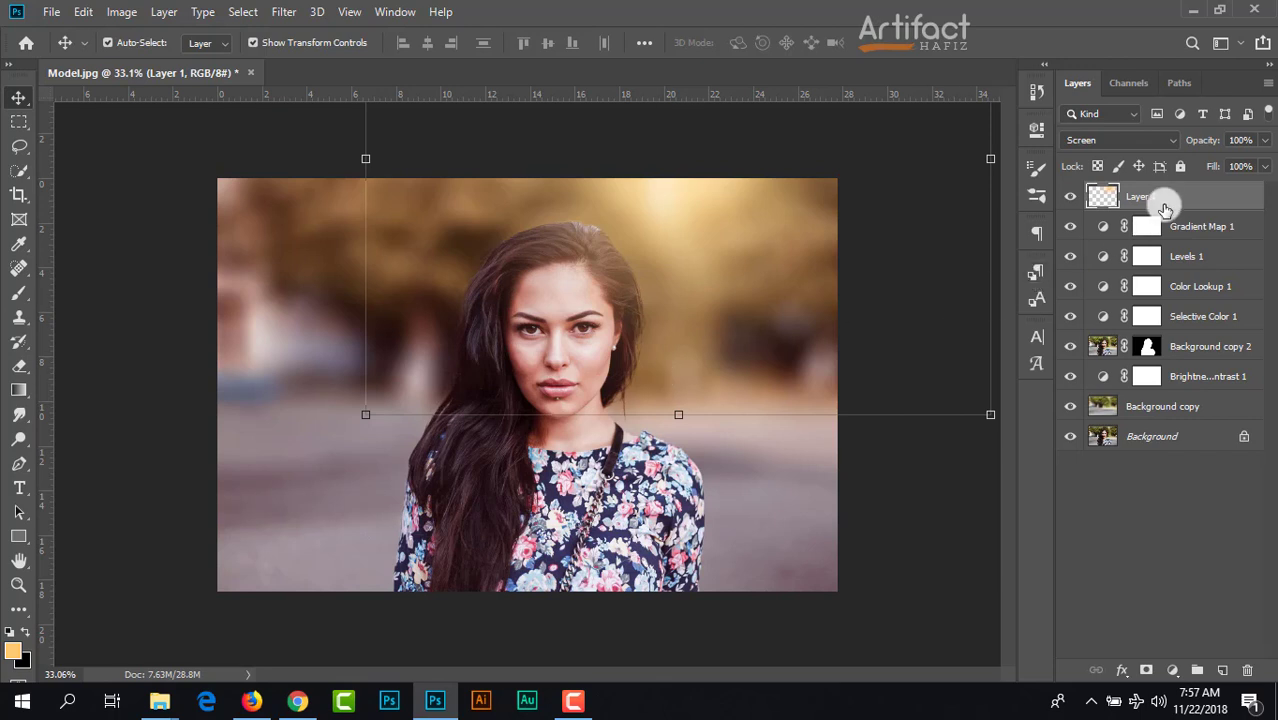
scroll(663, 457, up, 2)
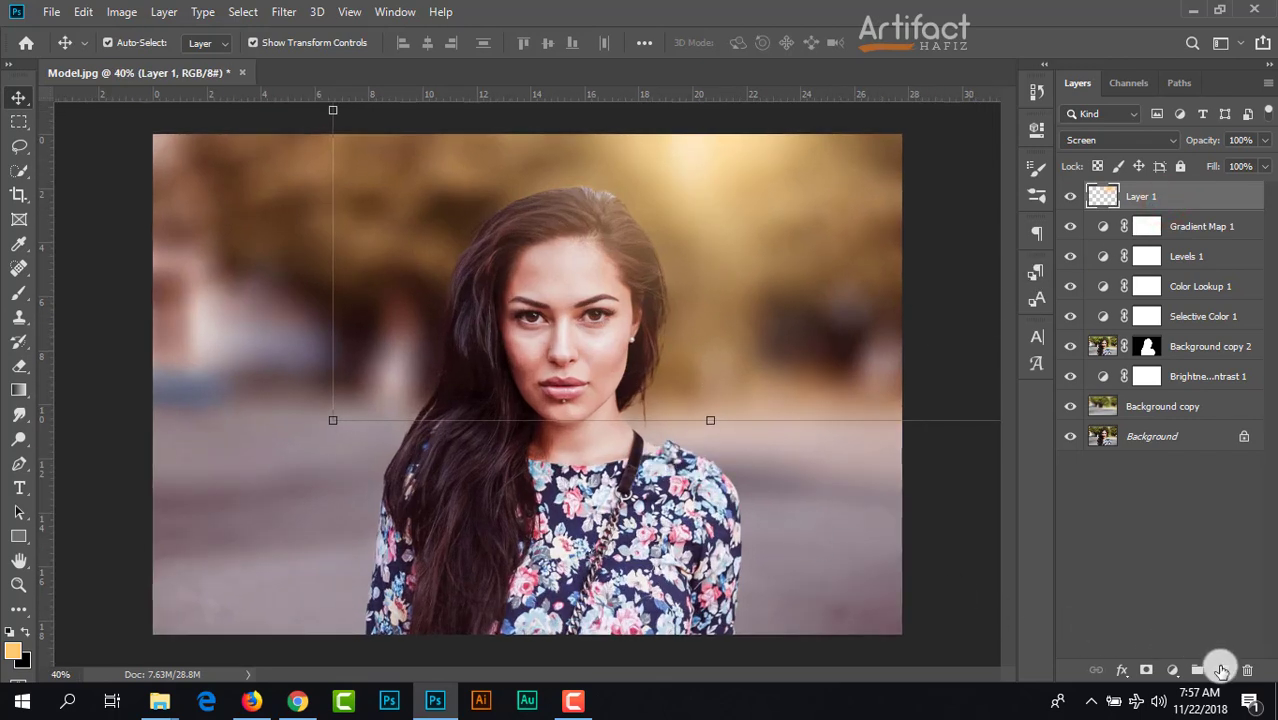
click(1220, 669)
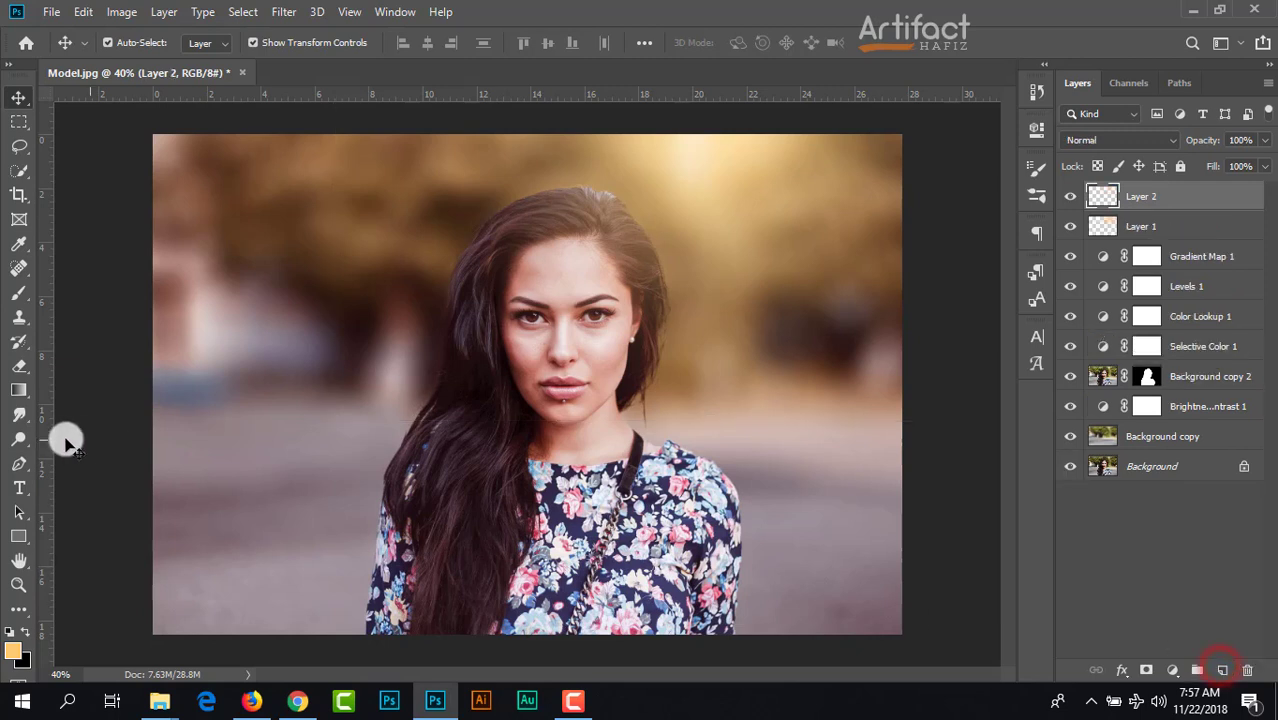
click(19, 295)
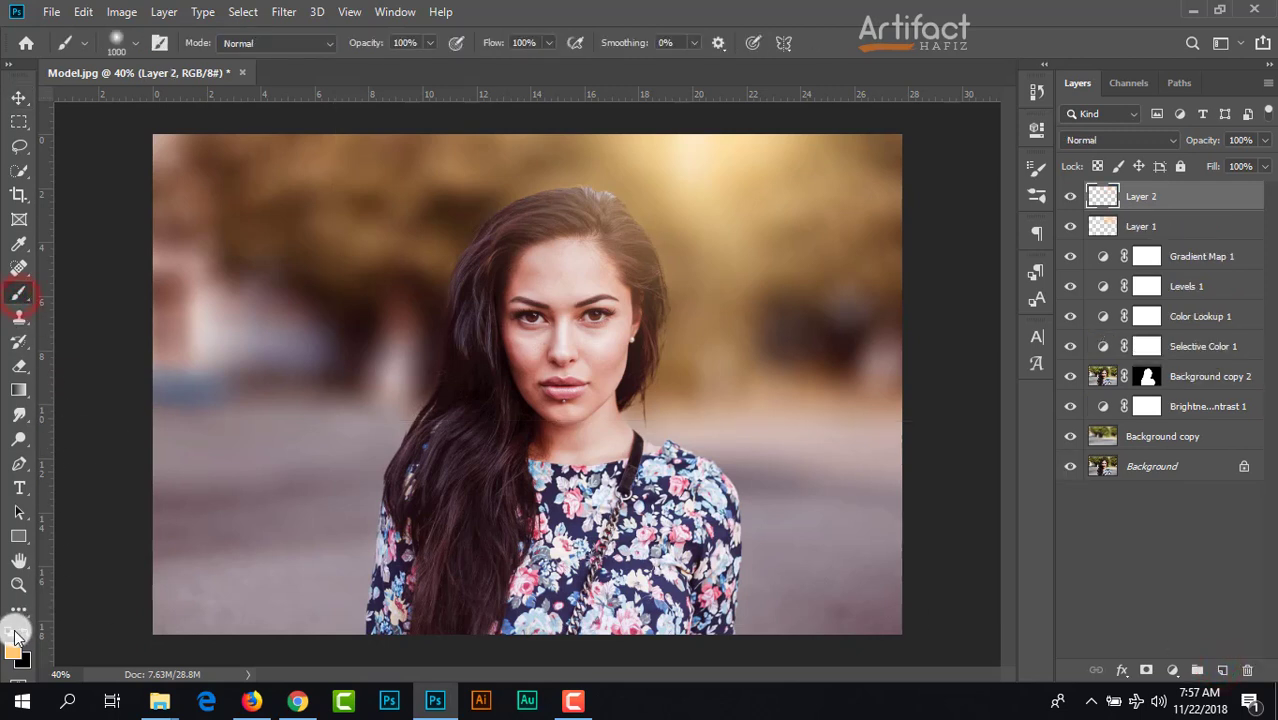
click(176, 194)
mouse_move(202, 186)
mouse_down()
mouse_move(902, 177)
mouse_move(796, 582)
mouse_move(11, 551)
mouse_move(340, 430)
mouse_move(280, 382)
mouse_move(183, 117)
mouse_move(816, 417)
mouse_move(830, 597)
mouse_up()
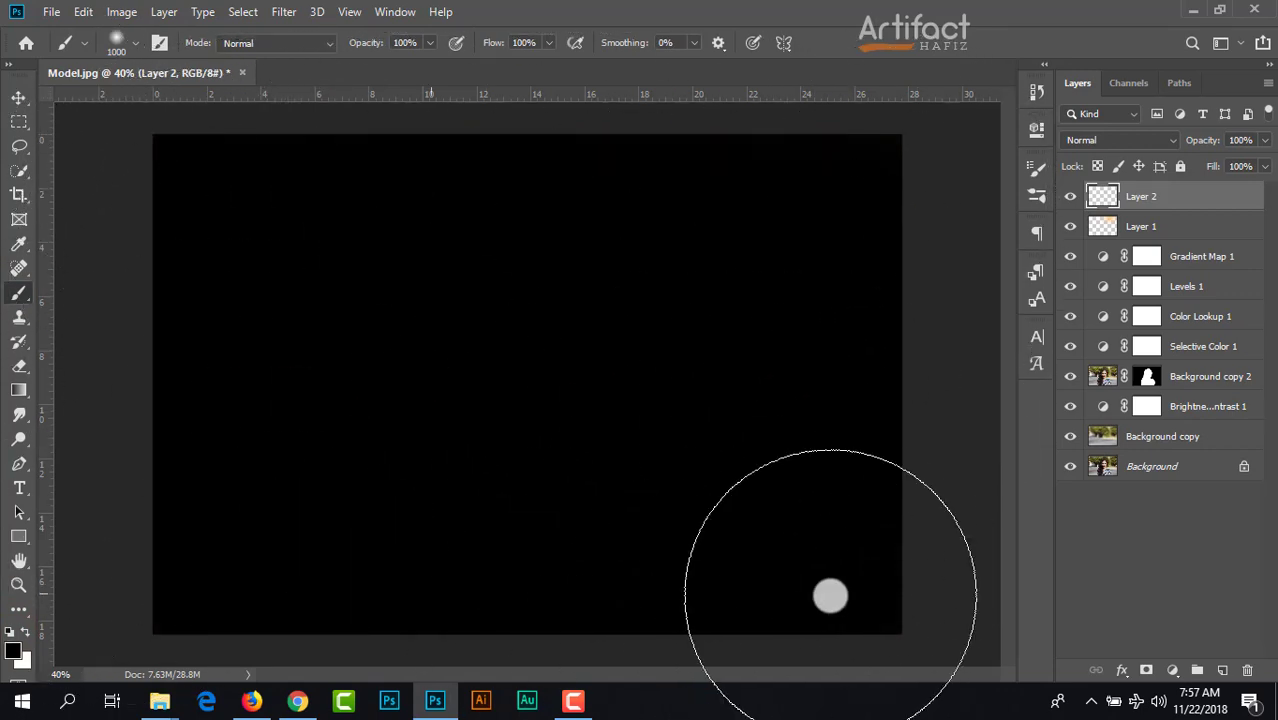
Step: Add a layer mask to Layer 2 and paint one soft black 1000 px dab at its center, over the model's face
click(15, 97)
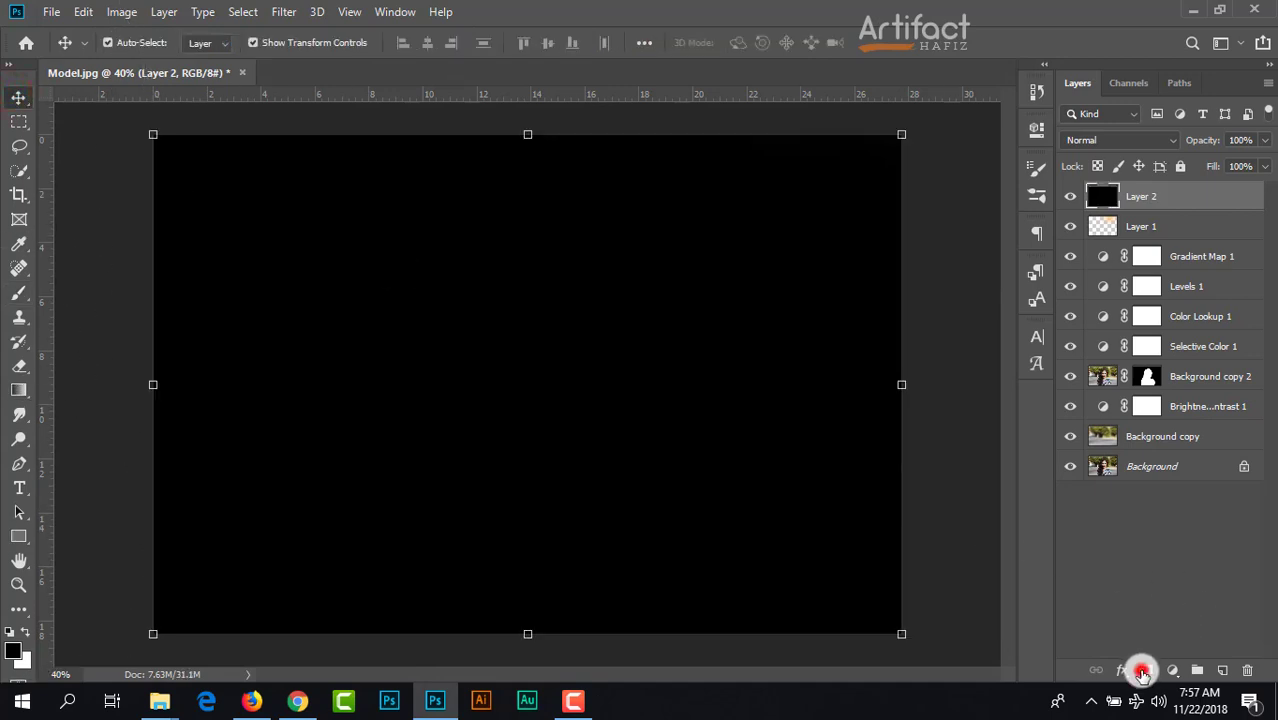
click(1142, 672)
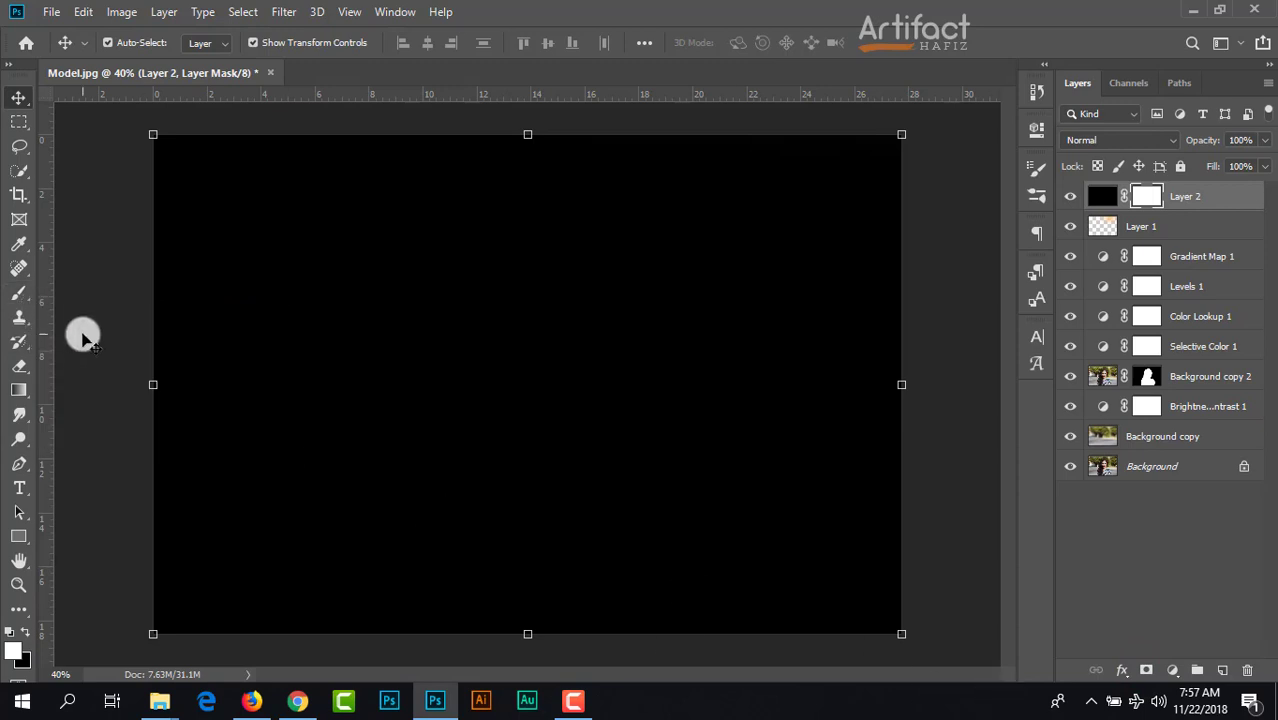
click(16, 295)
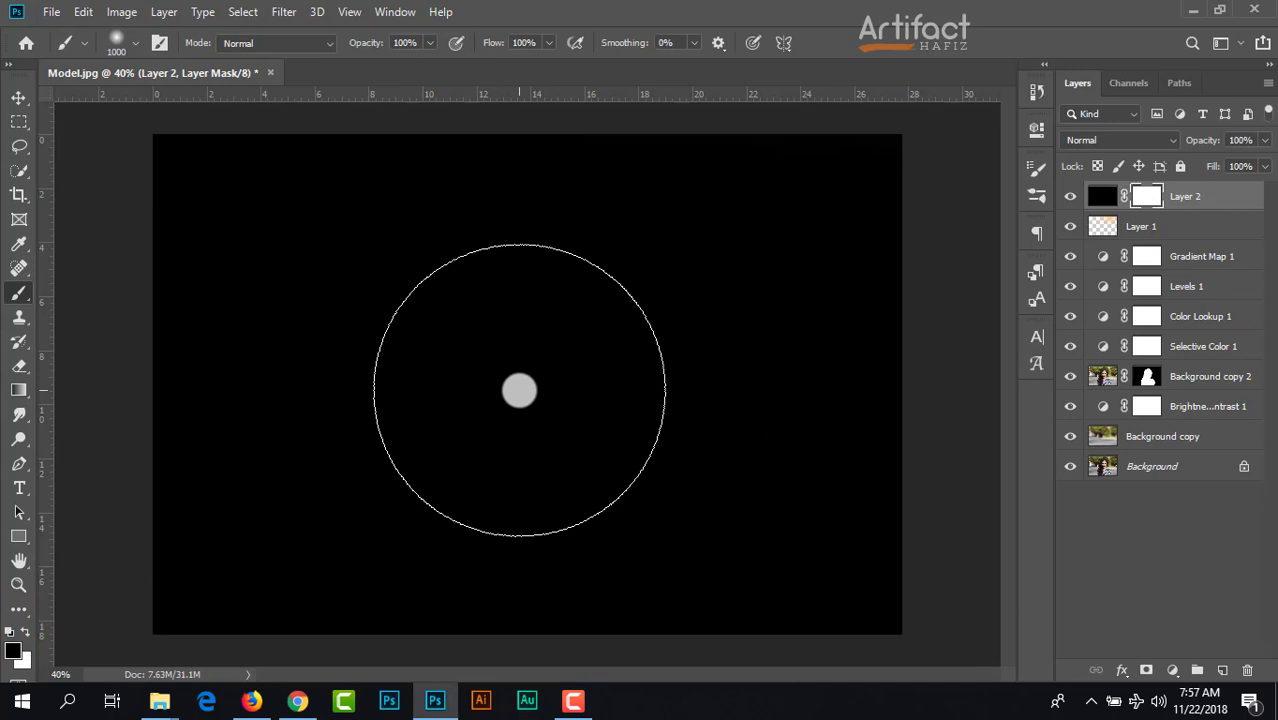
click(524, 387)
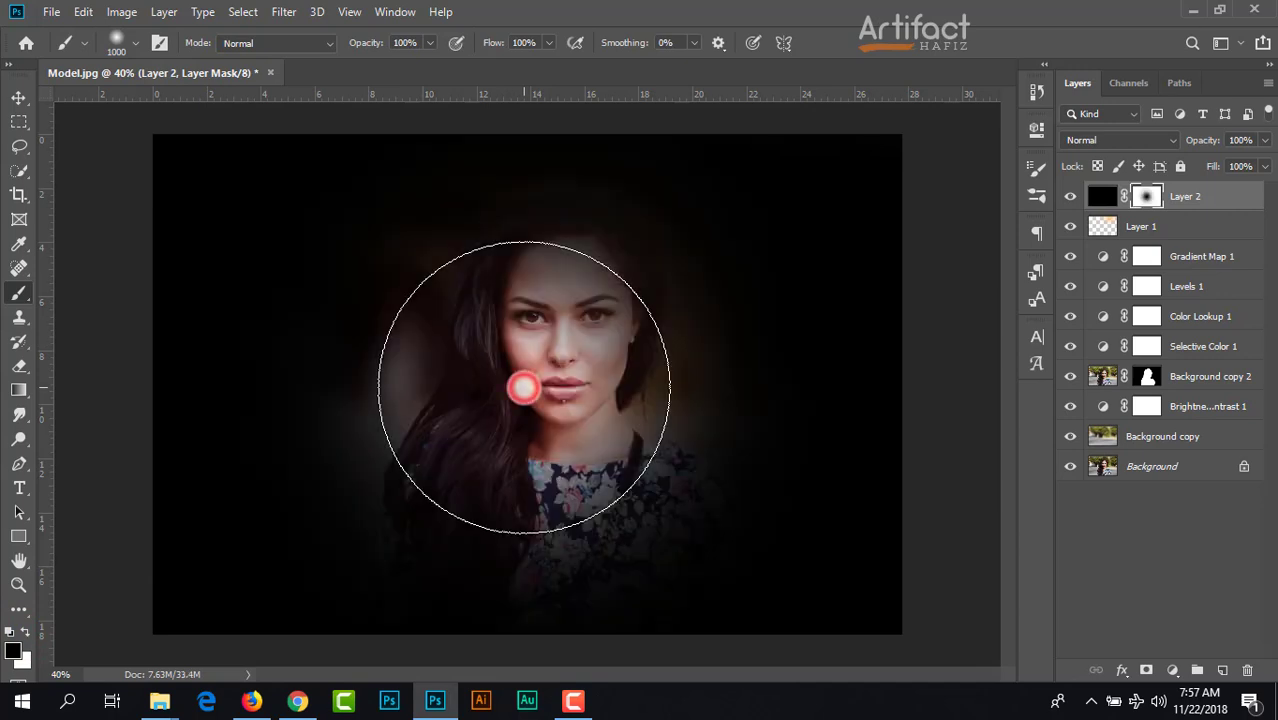
Step: Scale Layer 2 with its mask up to about 202%, shift it upward so the opening surrounds the model, and apply the transform
click(17, 99)
scroll(362, 348, down, 2)
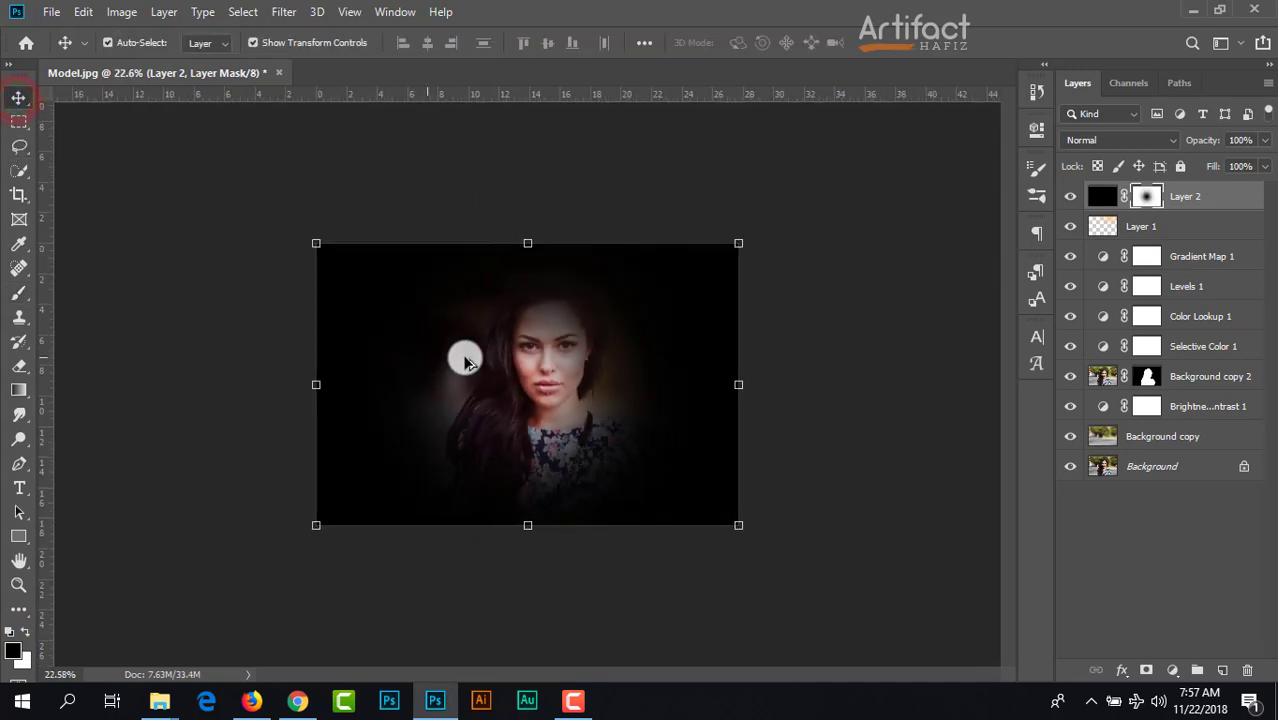
drag(735, 244, 1010, 103)
drag(716, 274, 632, 294)
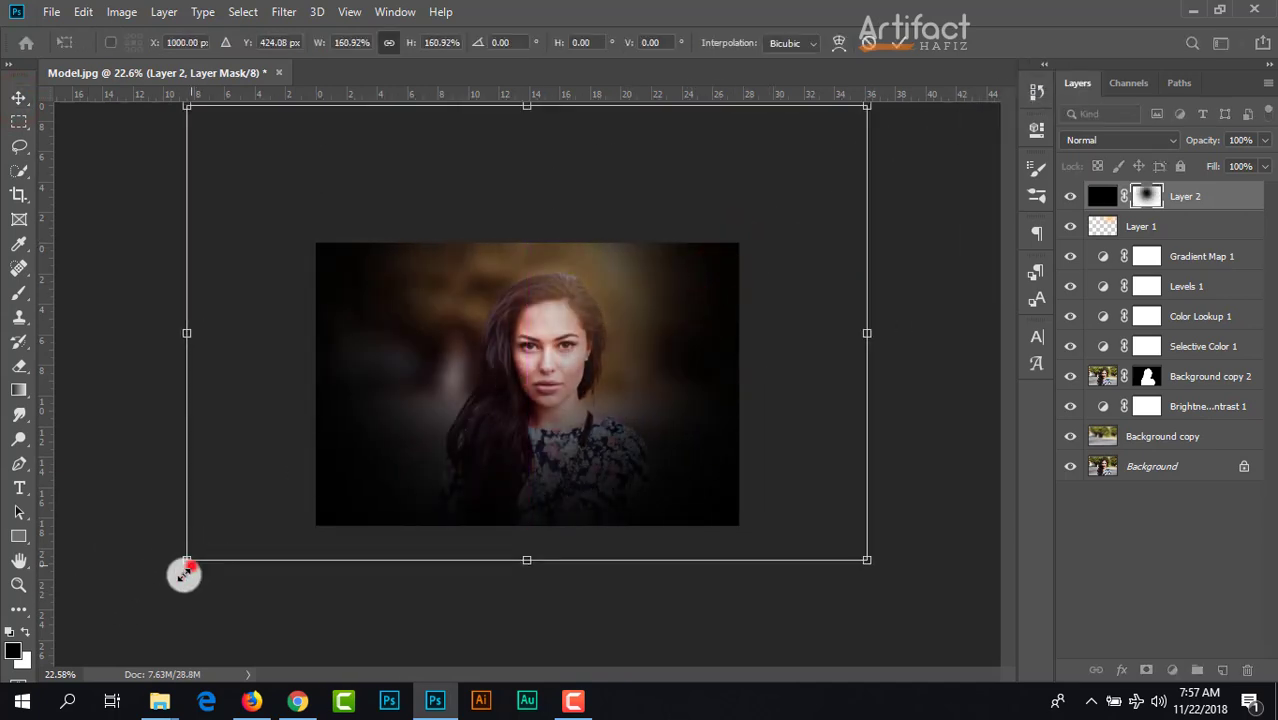
drag(190, 566, 14, 684)
drag(228, 570, 307, 515)
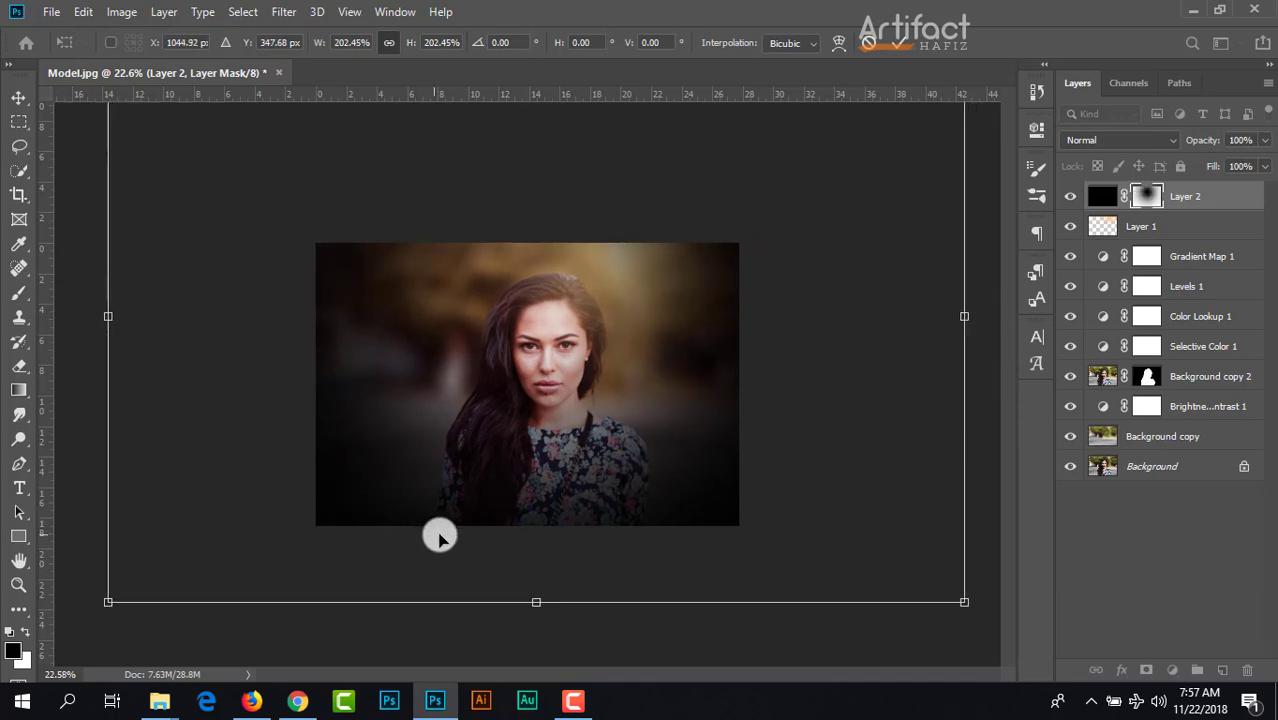
scroll(528, 516, up, 3)
scroll(529, 522, down, 2)
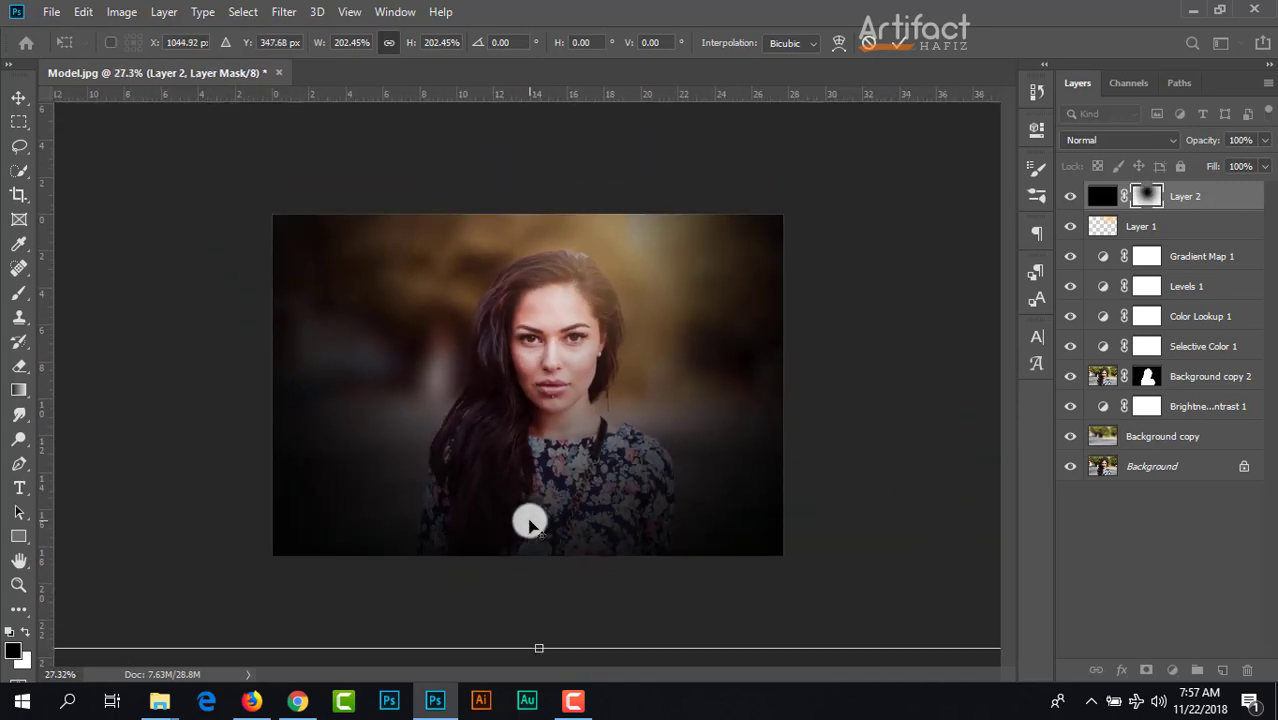
click(893, 44)
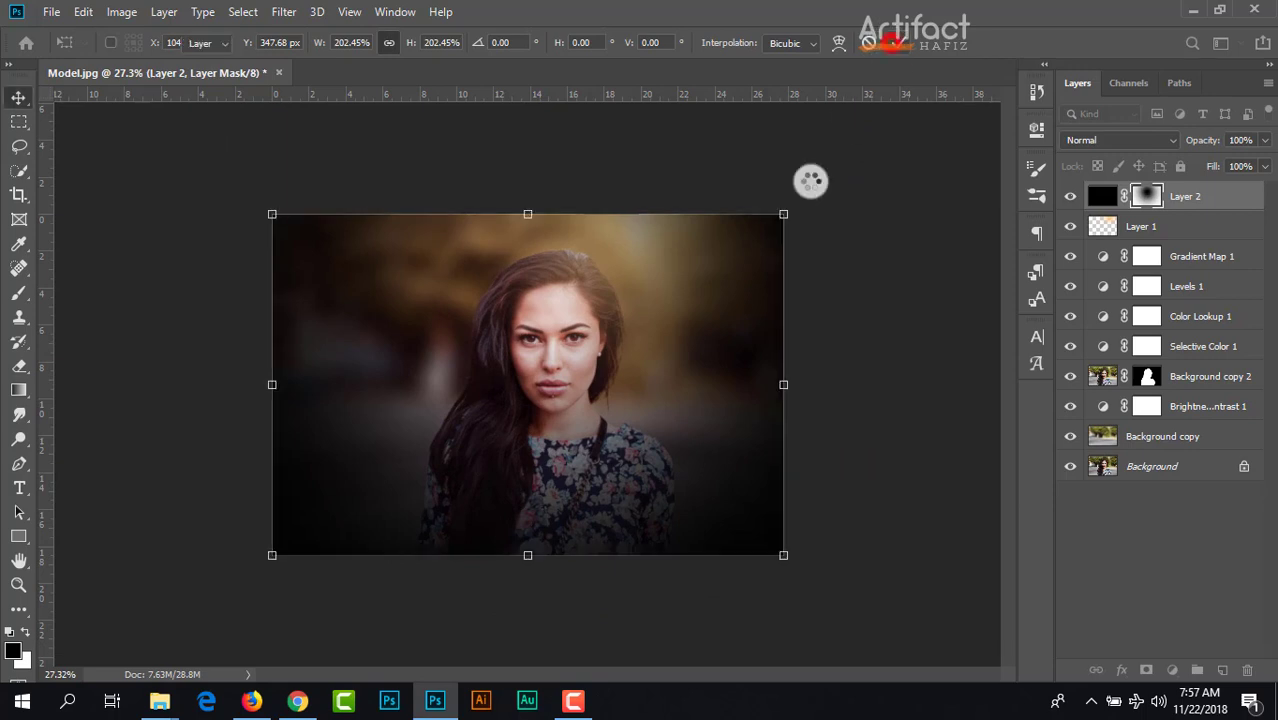
Step: Reduce Layer 2's opacity to 65%
scroll(735, 412, up, 2)
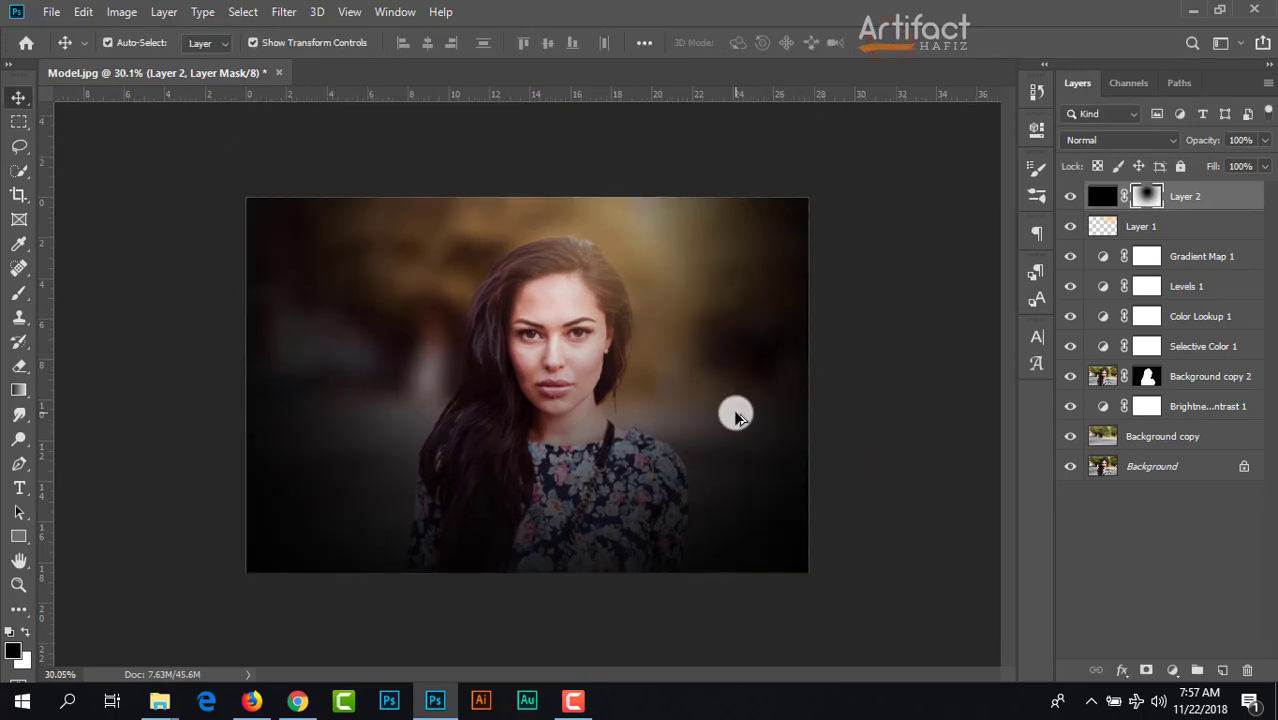
click(1263, 140)
drag(1240, 170, 1225, 174)
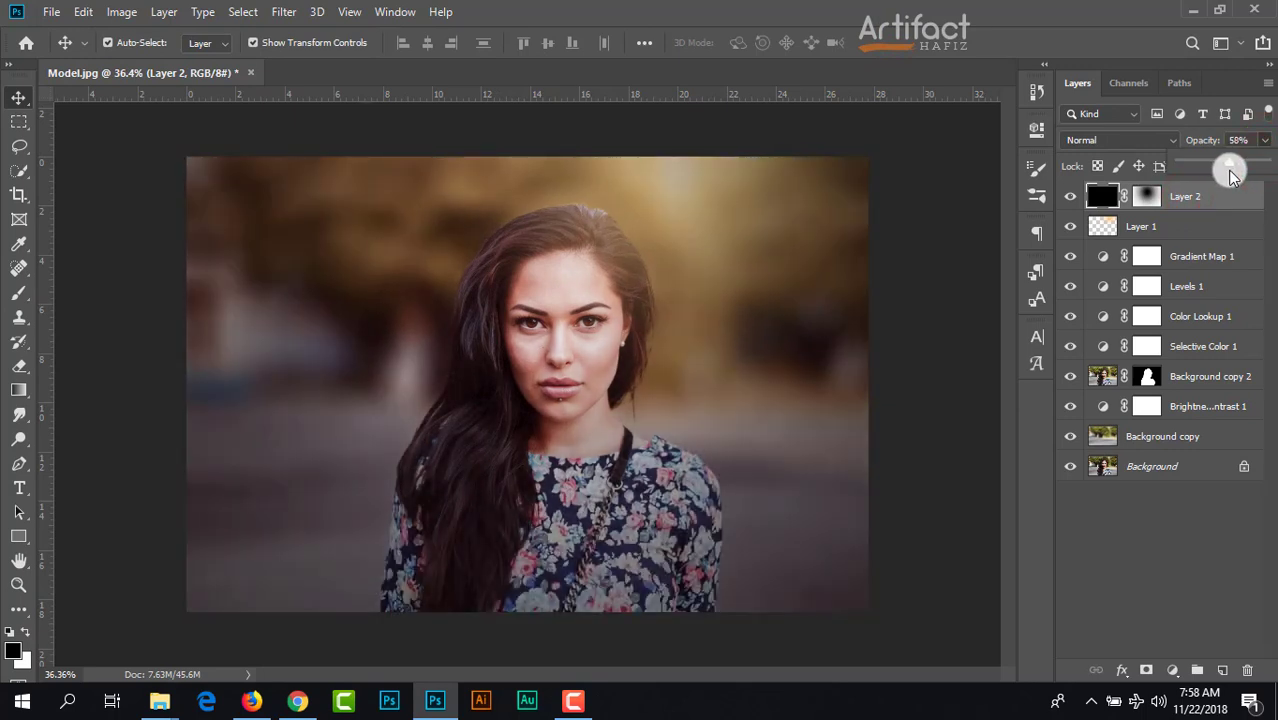
drag(1242, 177, 1241, 177)
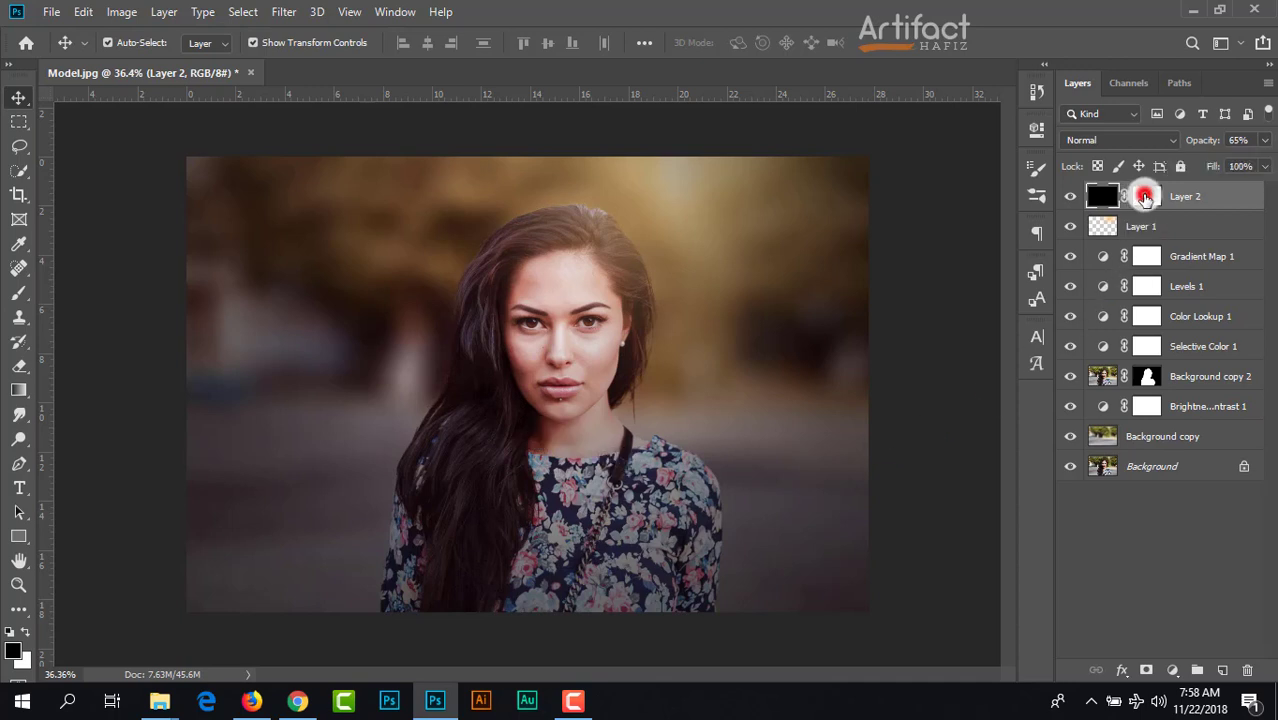
Step: Target Layer 2's mask and set the black brush to 33% opacity and 700 px size
click(1145, 197)
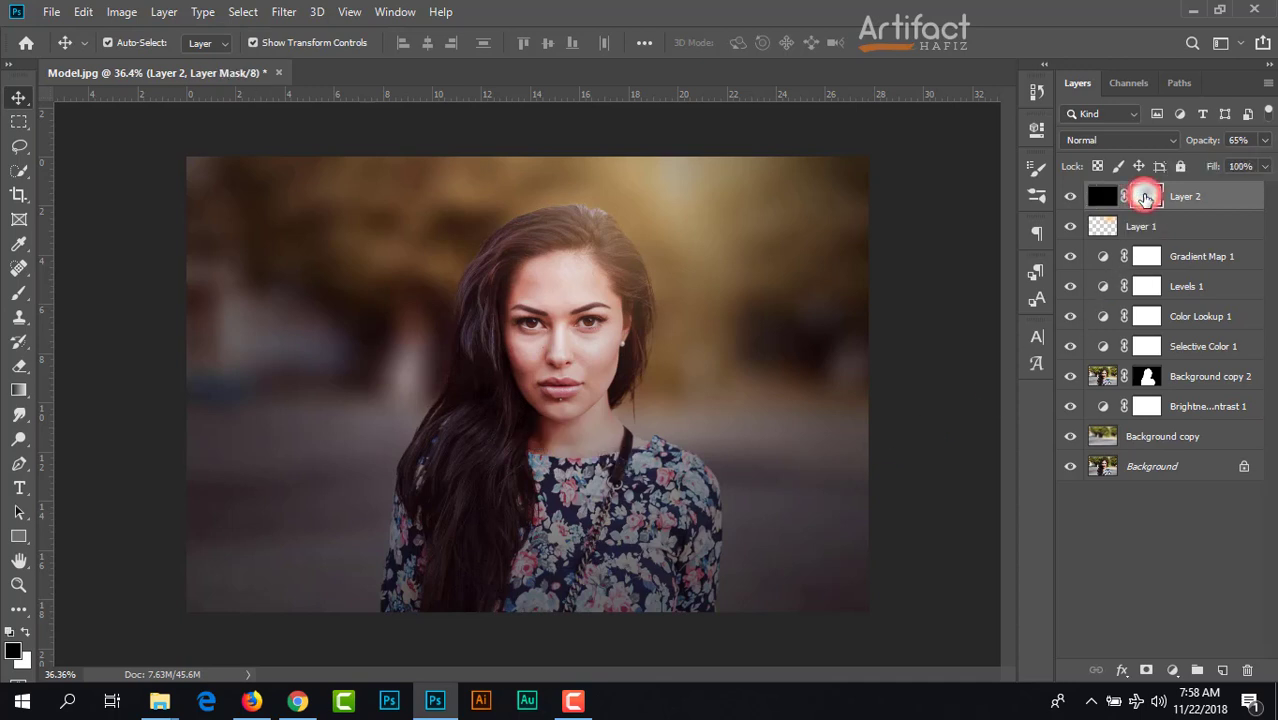
click(19, 298)
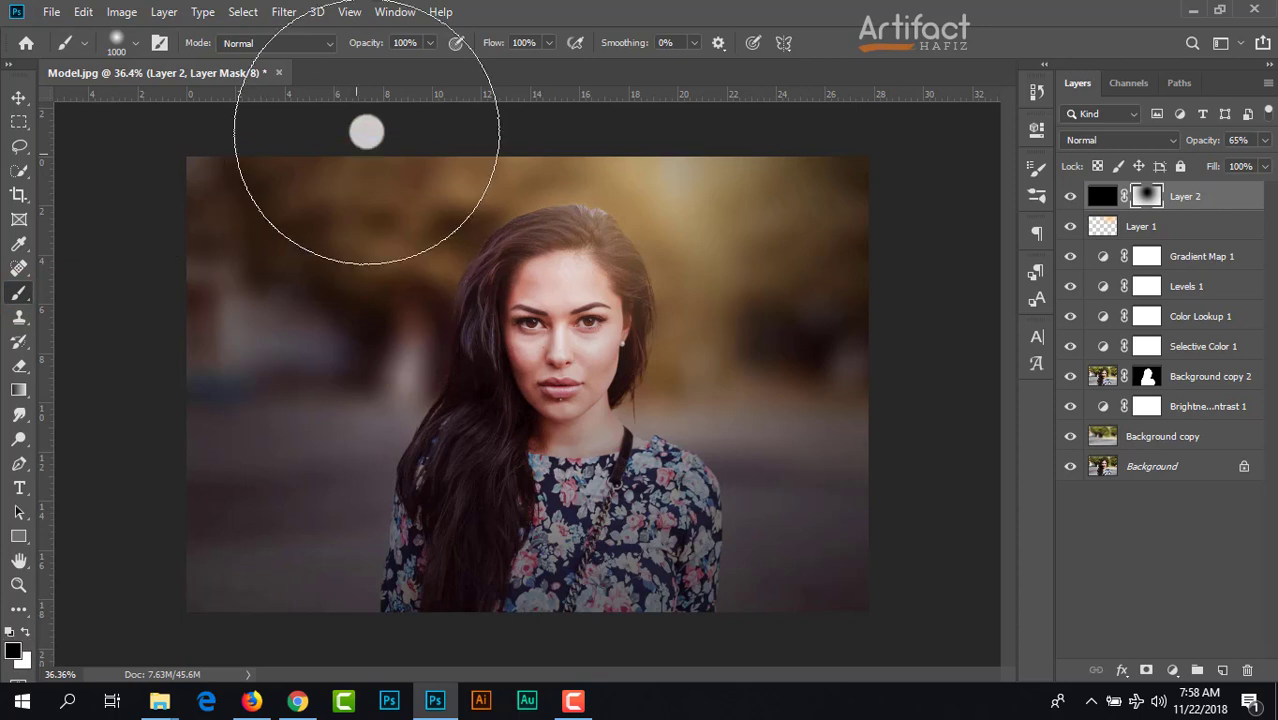
click(371, 63)
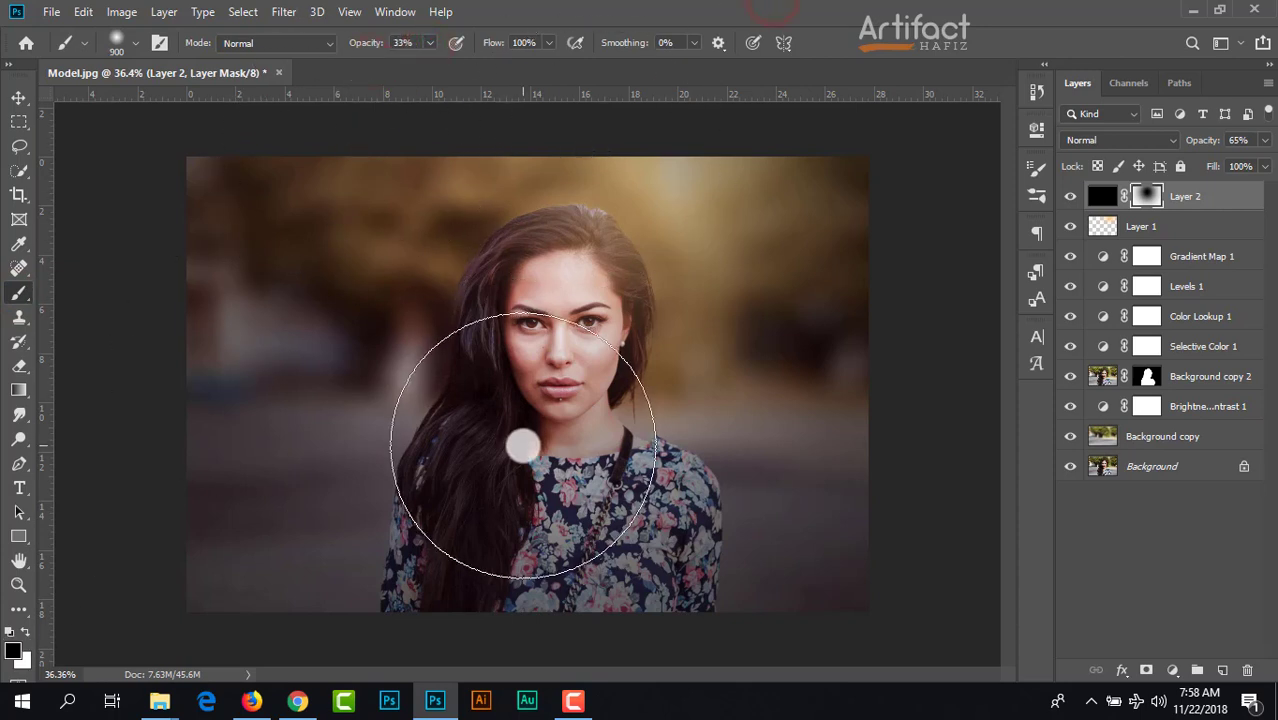
key(bracketleft)
key(bracketleft)
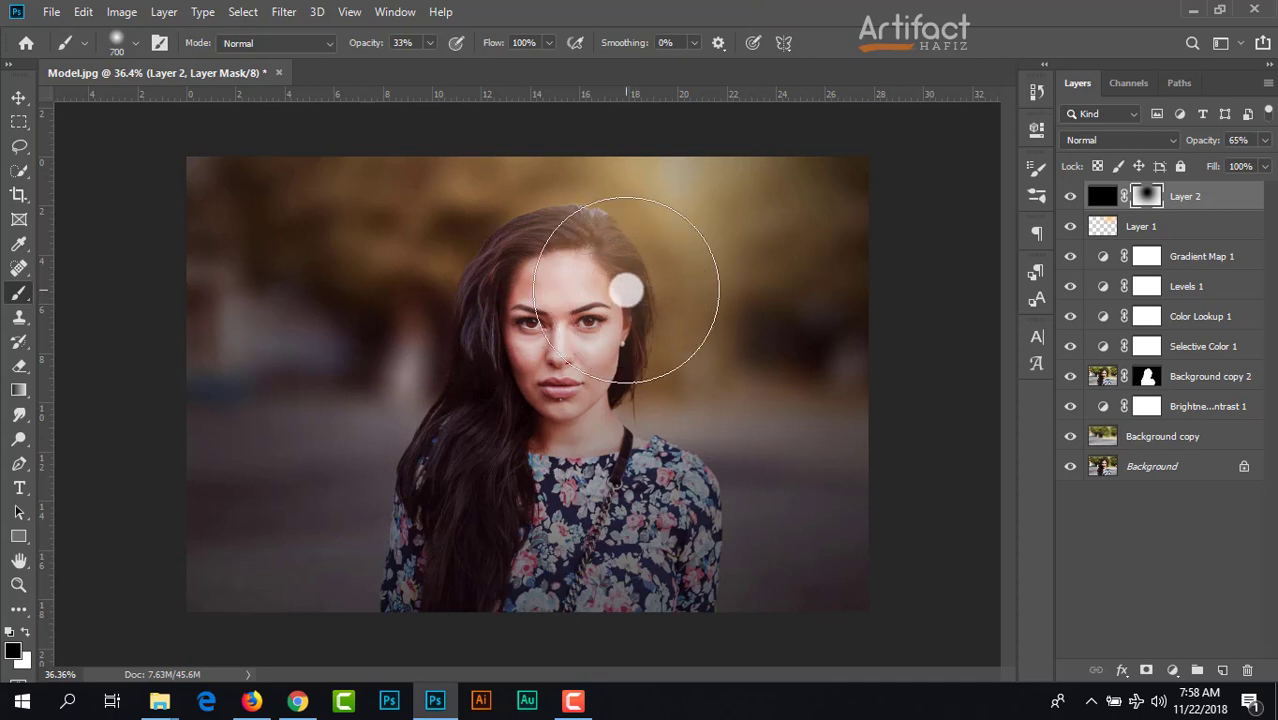
Step: Paint black on Layer 2's mask over the model's face, hair and dress and the nearby glow to remove the dark vignette there
click(609, 294)
click(707, 208)
click(584, 276)
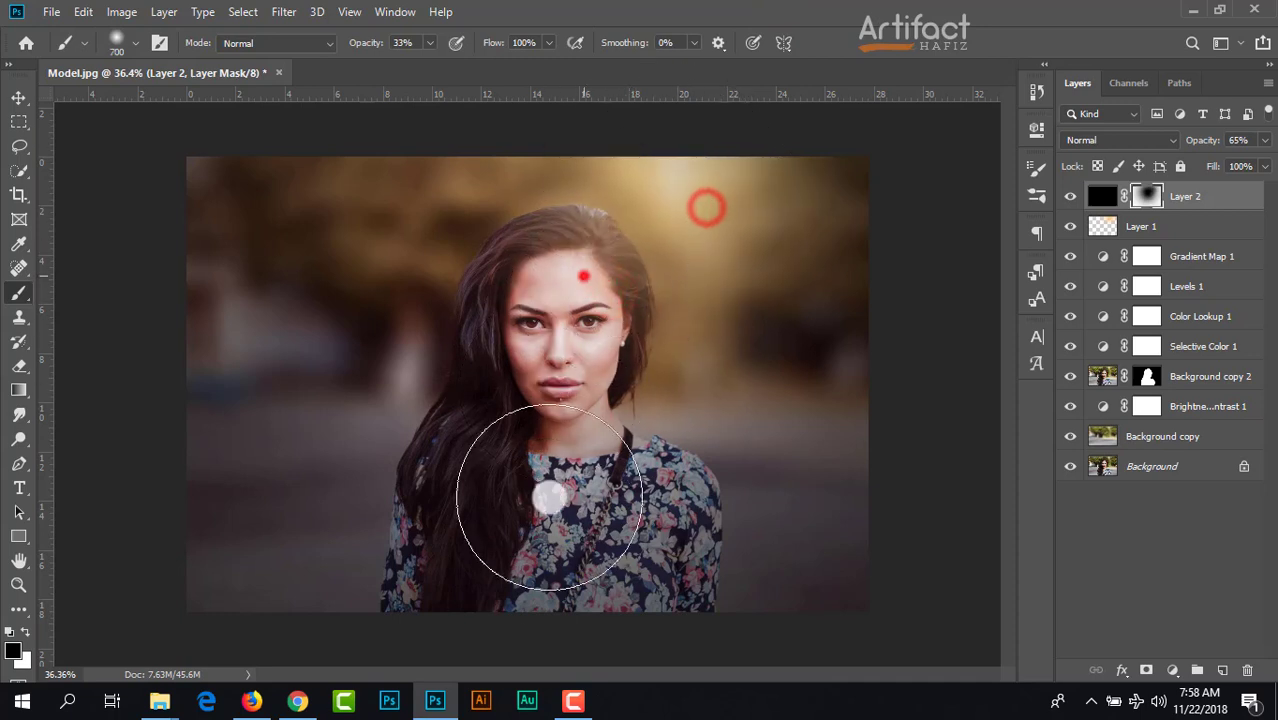
drag(550, 497, 549, 504)
drag(494, 533, 494, 602)
drag(448, 533, 482, 605)
drag(472, 502, 491, 516)
drag(493, 418, 508, 520)
click(533, 362)
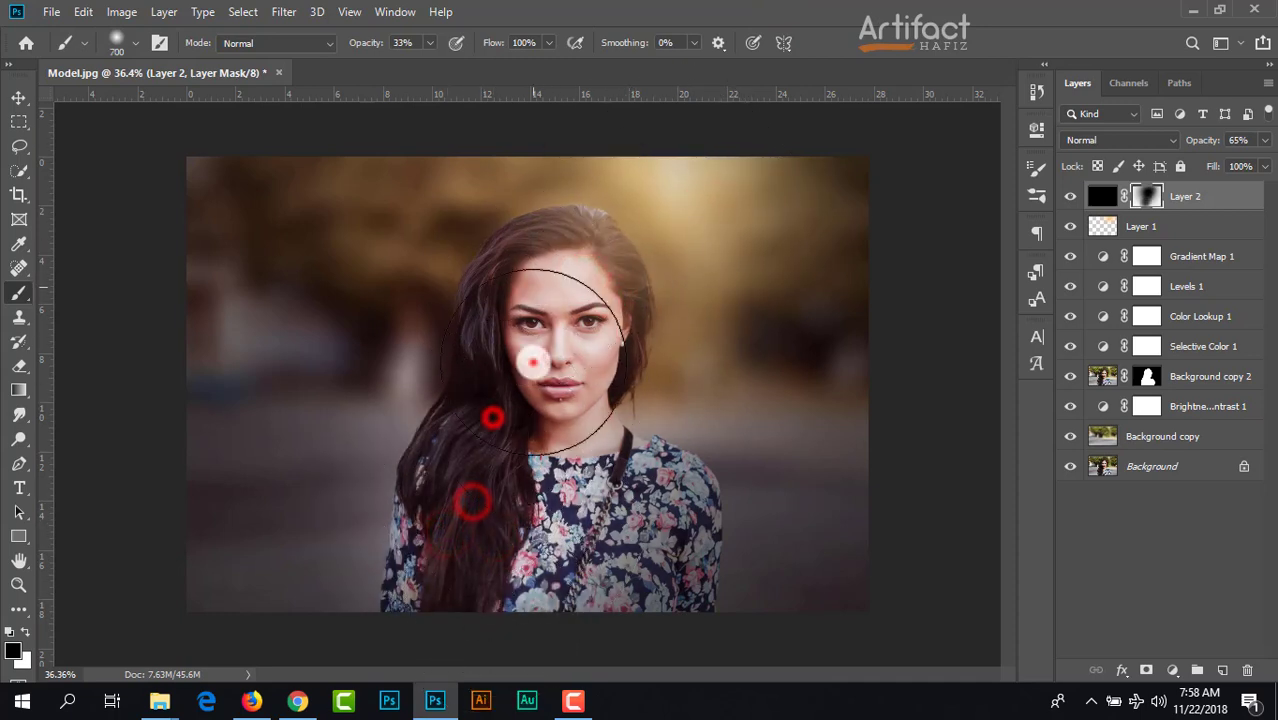
mouse_move(548, 446)
mouse_down()
mouse_move(549, 553)
mouse_move(628, 588)
mouse_up()
click(626, 578)
click(653, 563)
drag(654, 543, 669, 587)
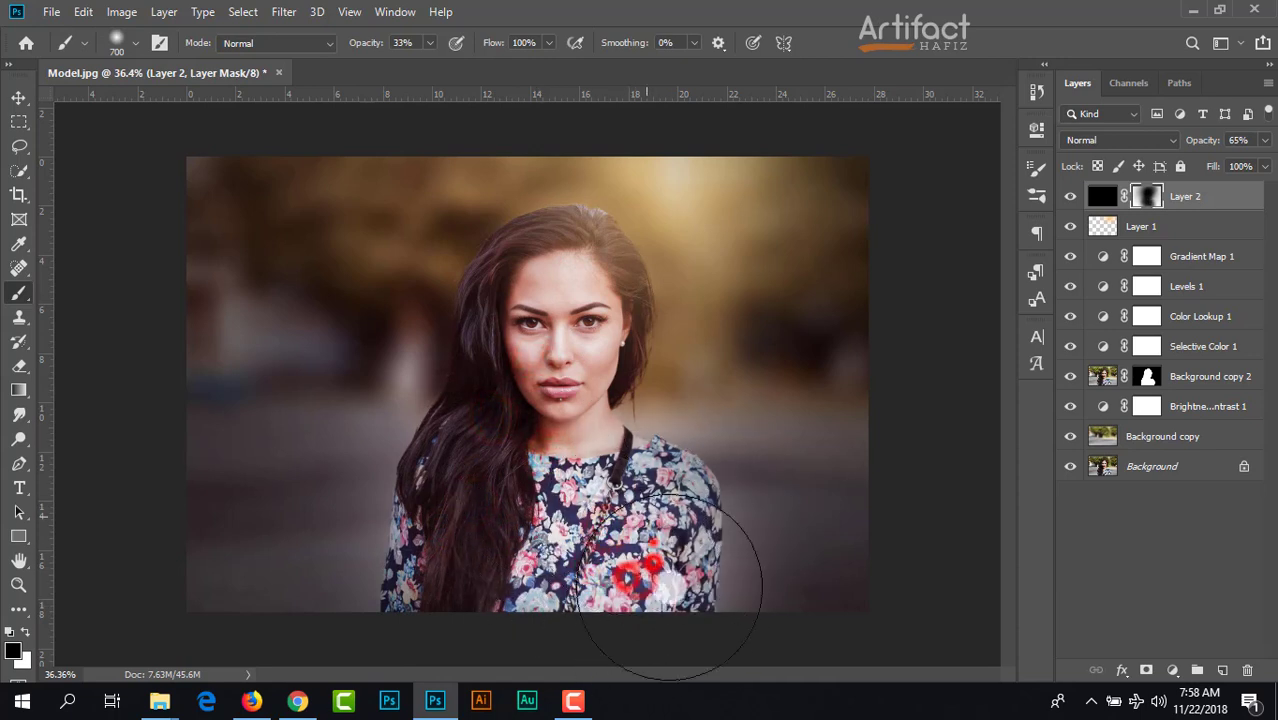
click(520, 358)
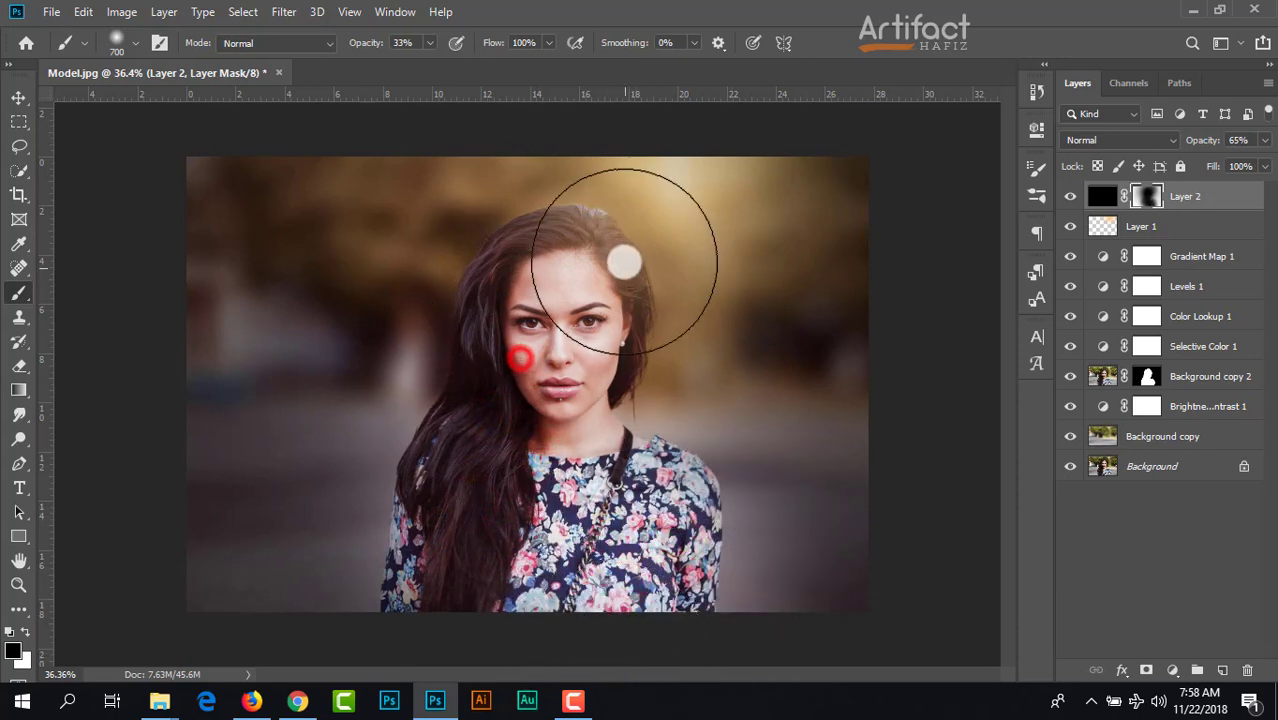
drag(591, 255, 573, 322)
click(539, 339)
drag(519, 393, 471, 348)
drag(455, 421, 437, 552)
click(437, 611)
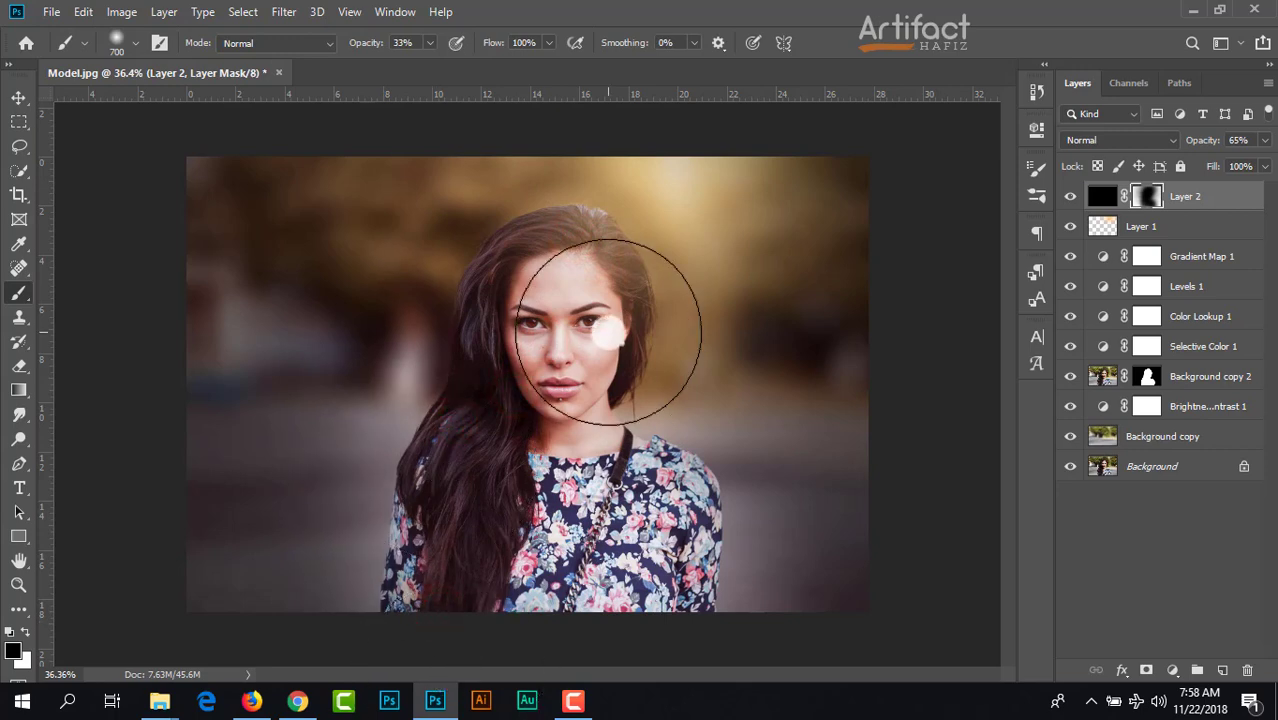
Step: Dab black on Layer 2's mask over the upper-right background beside the model to lighten the vignette
scroll(580, 426, down, 3)
scroll(550, 423, up, 3)
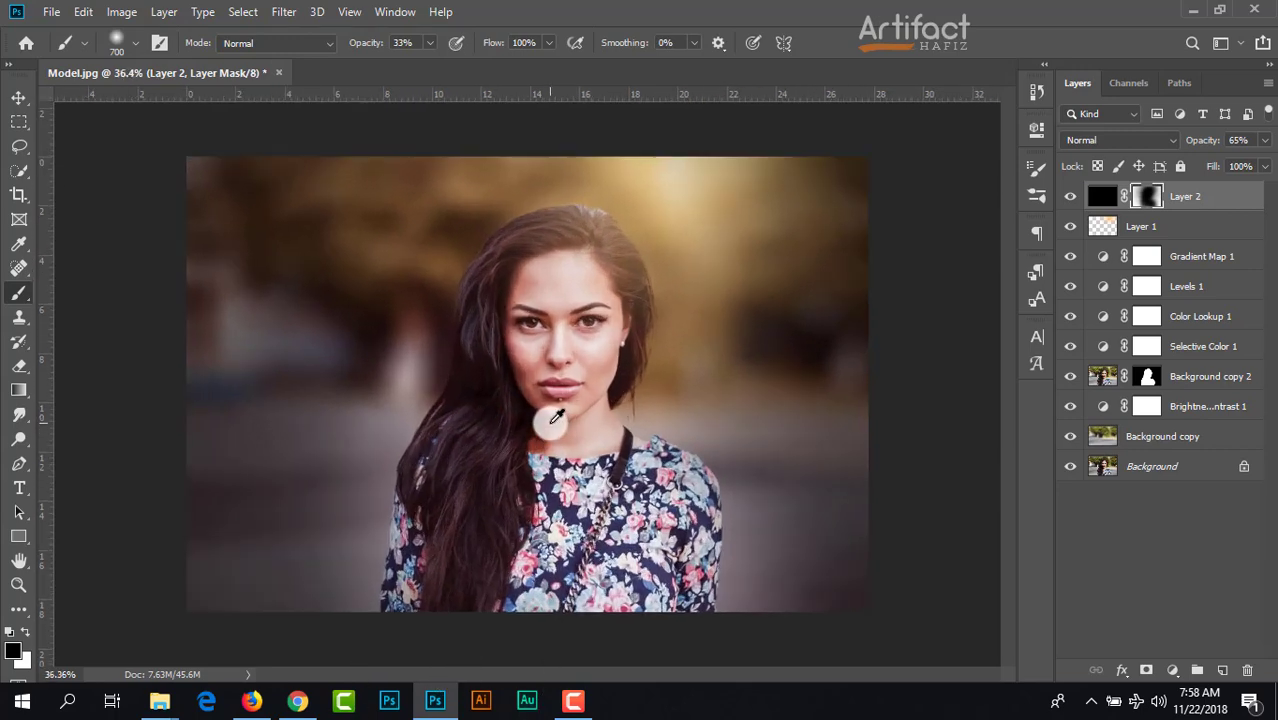
click(725, 305)
click(805, 233)
click(804, 247)
click(773, 270)
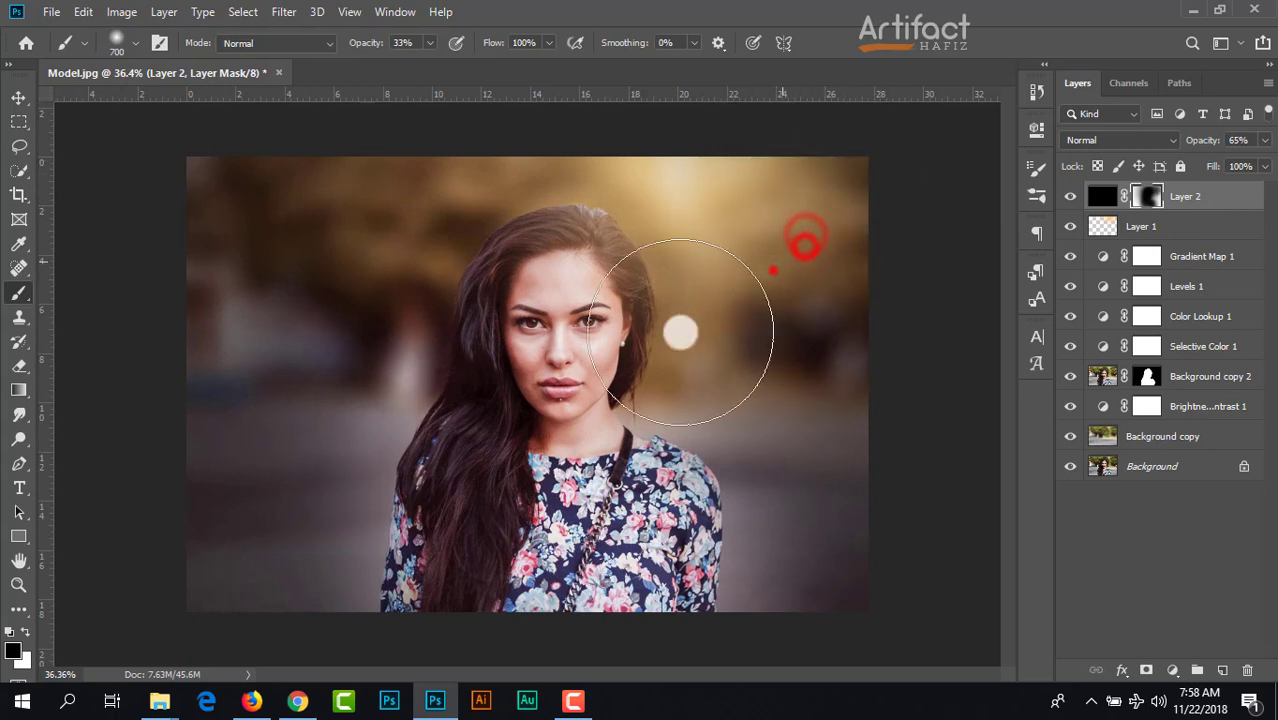
Step: Dab black on Layer 2's mask over the model's face, the background on her hair side and the lower-right ground to lighten the vignette
click(573, 274)
click(456, 222)
click(305, 145)
click(310, 221)
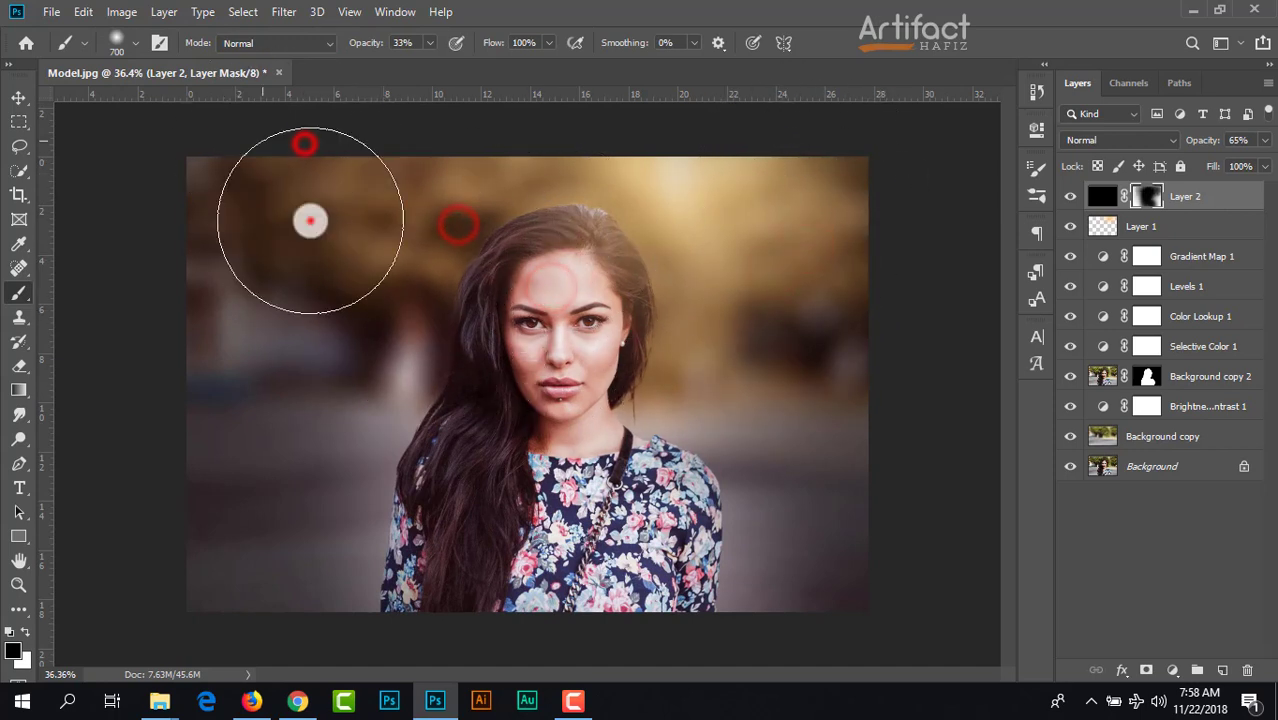
click(516, 394)
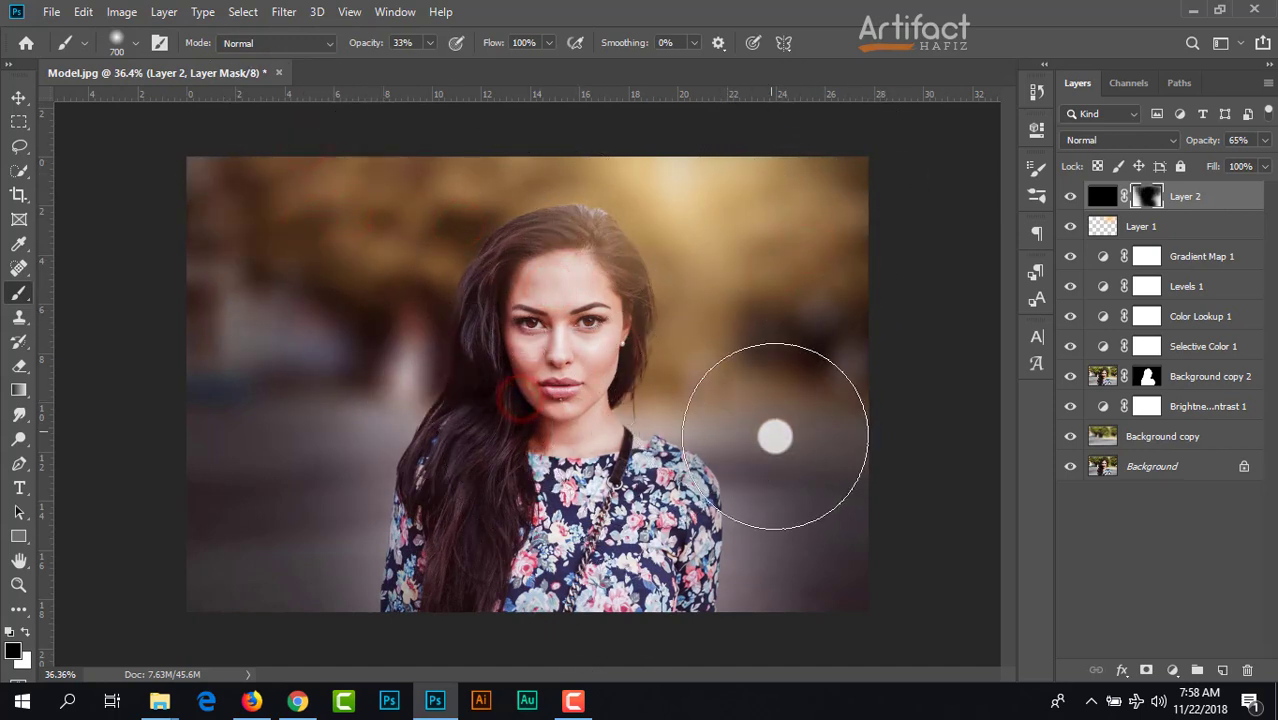
click(813, 547)
click(310, 327)
click(399, 420)
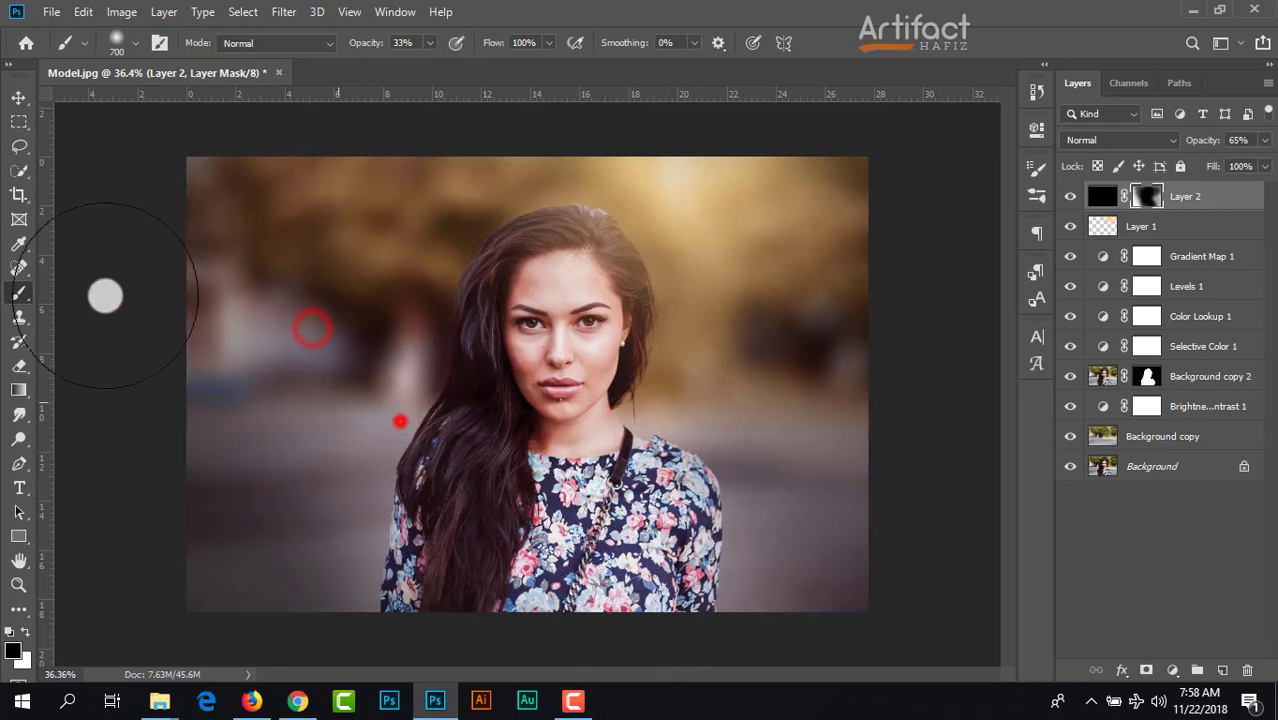
click(362, 503)
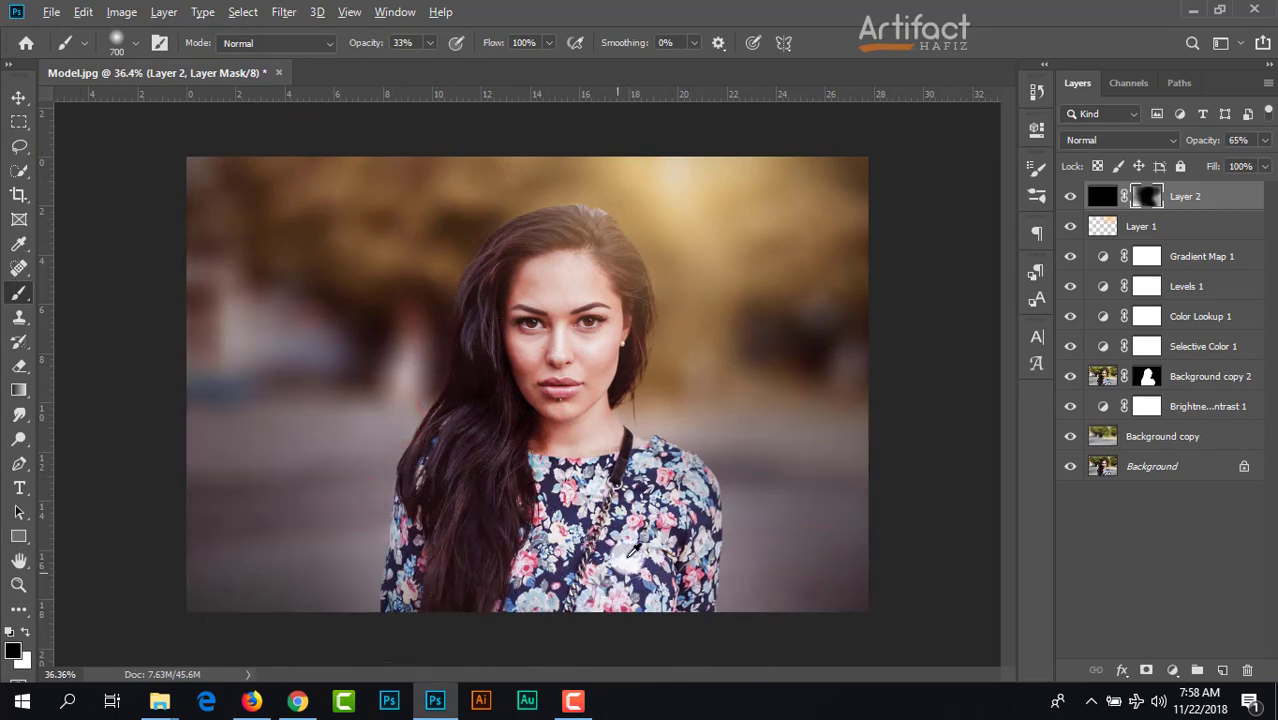
Step: Compare the retouch with the original photo by showing only the Background layer, and restore the visibility of all layers
scroll(645, 505, down, 4)
scroll(646, 504, up, 5)
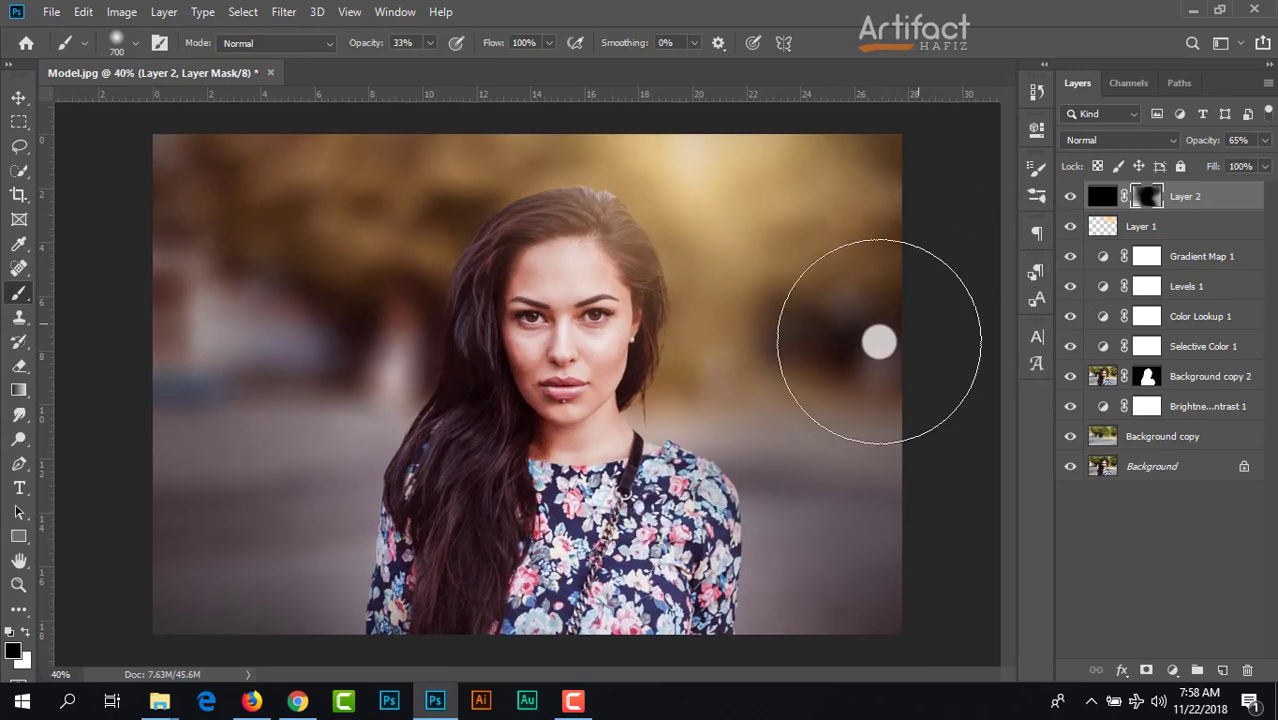
scroll(737, 380, down, 2)
scroll(740, 383, up, 1)
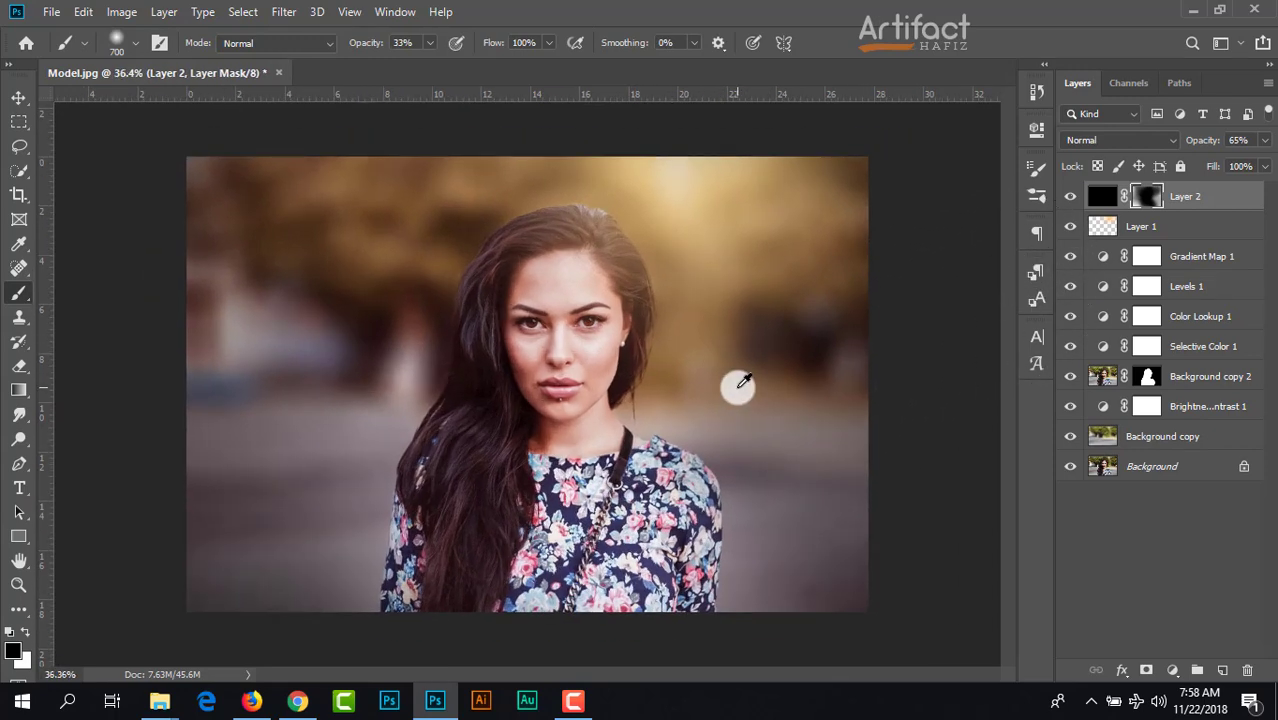
scroll(742, 381, up, 1)
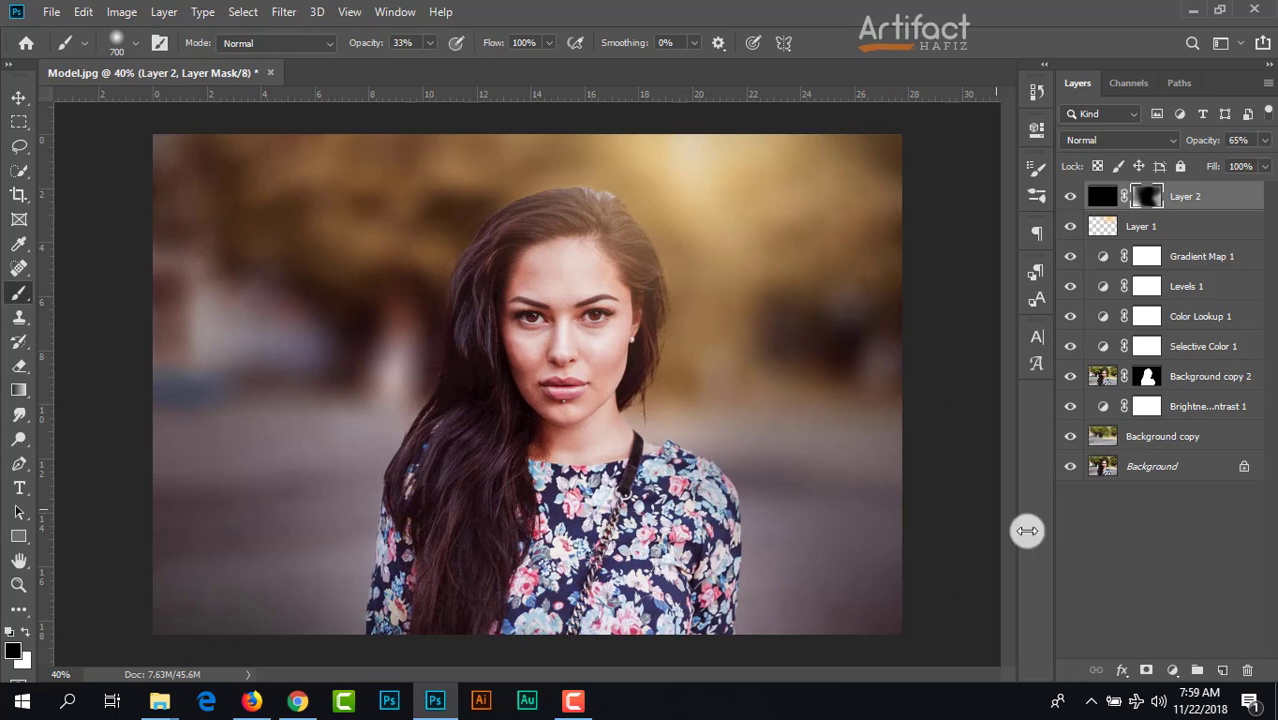
alt+click(1070, 468)
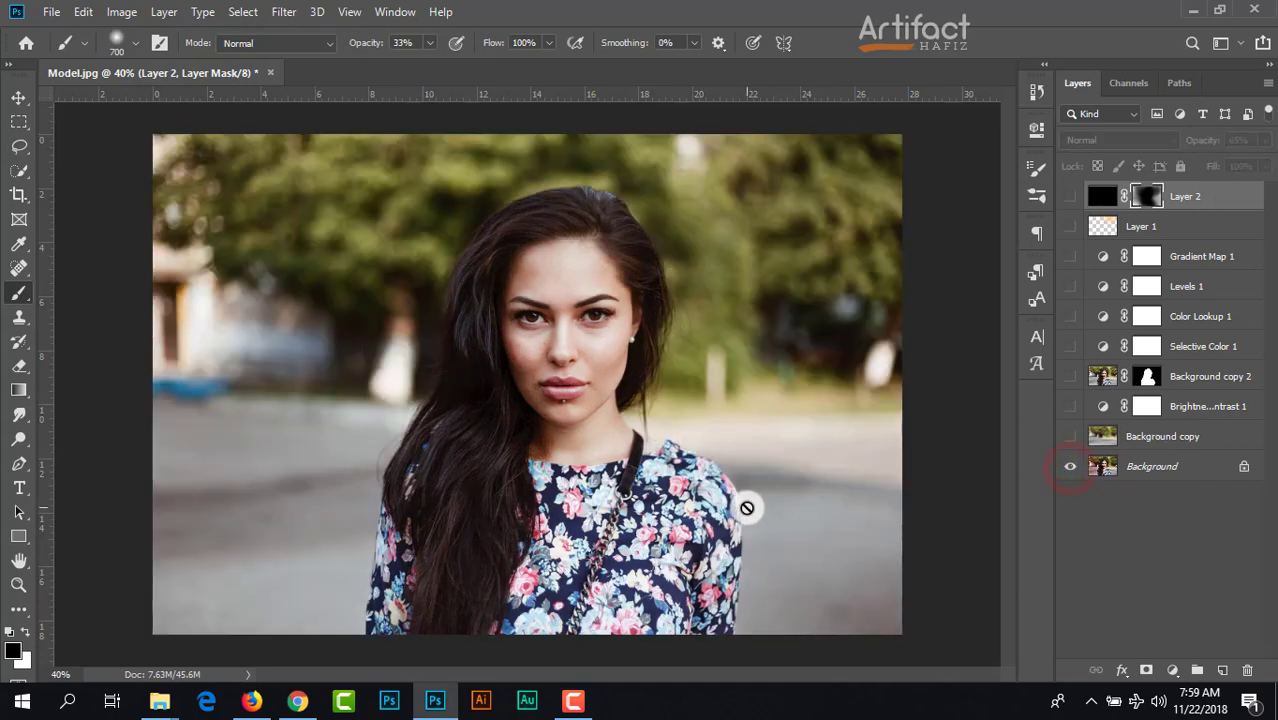
alt+click(1070, 468)
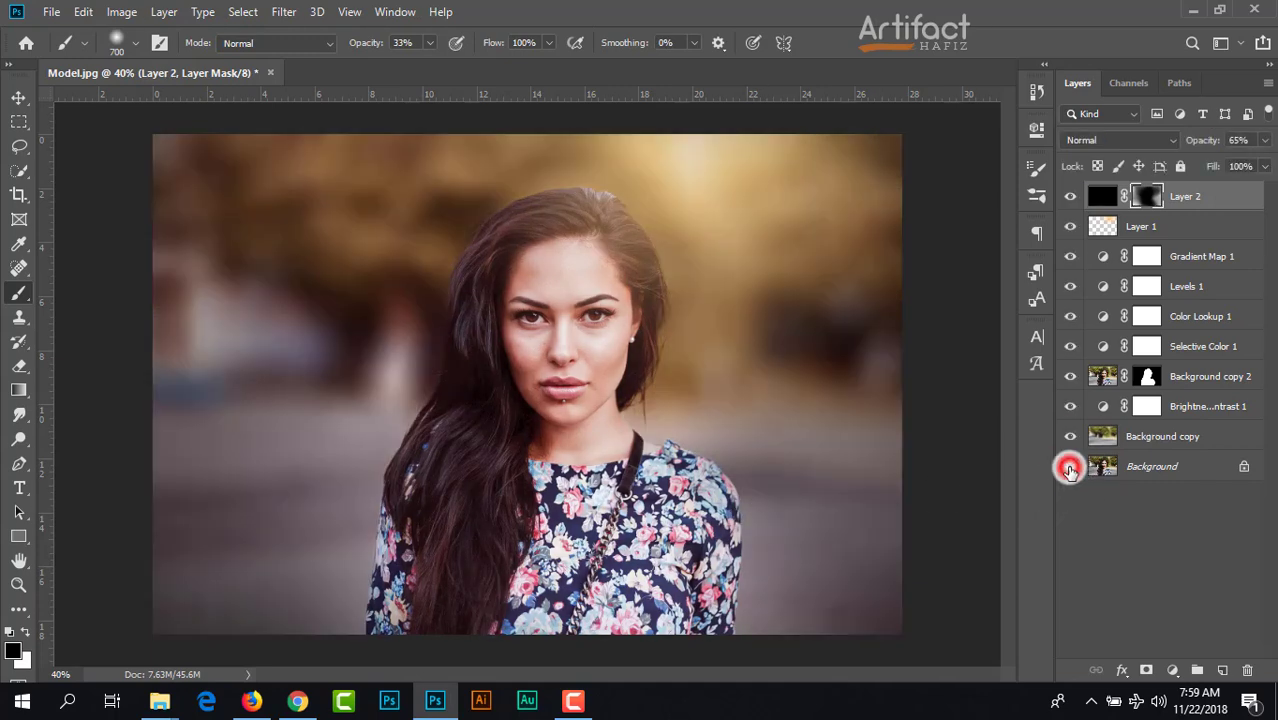